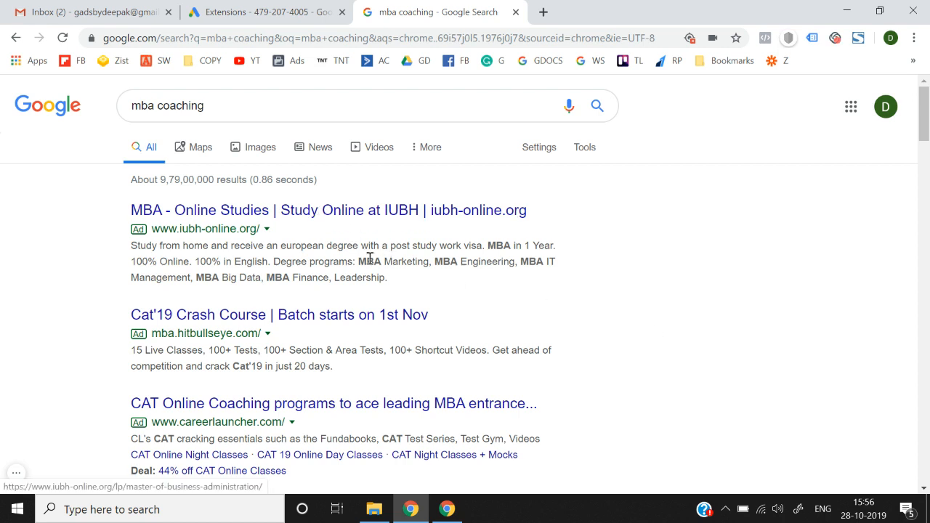
Step: Highlight the top three paid search ads and the IUBH ad's description lines
{"action": "left_click_drag", "start_coordinate": [425, 289], "coordinate": [114, 210]}
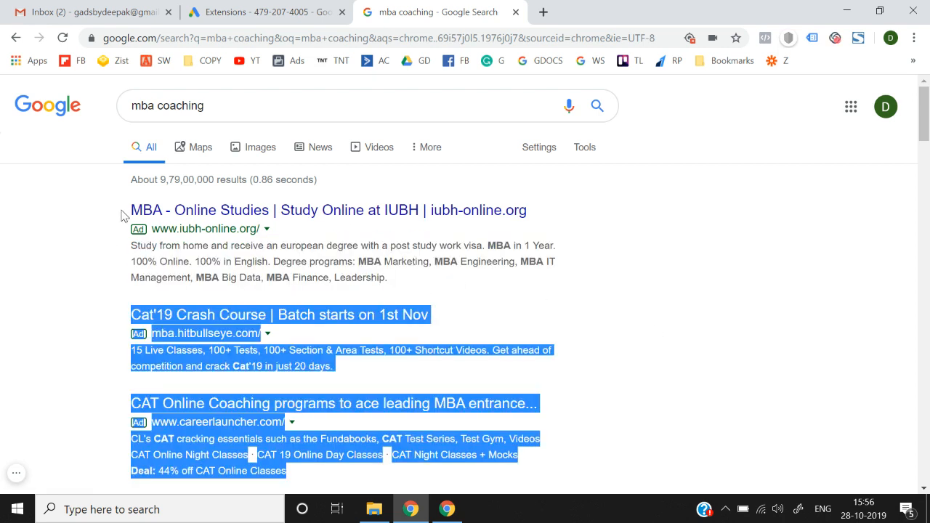
{"action": "left_click", "coordinate": [120, 211]}
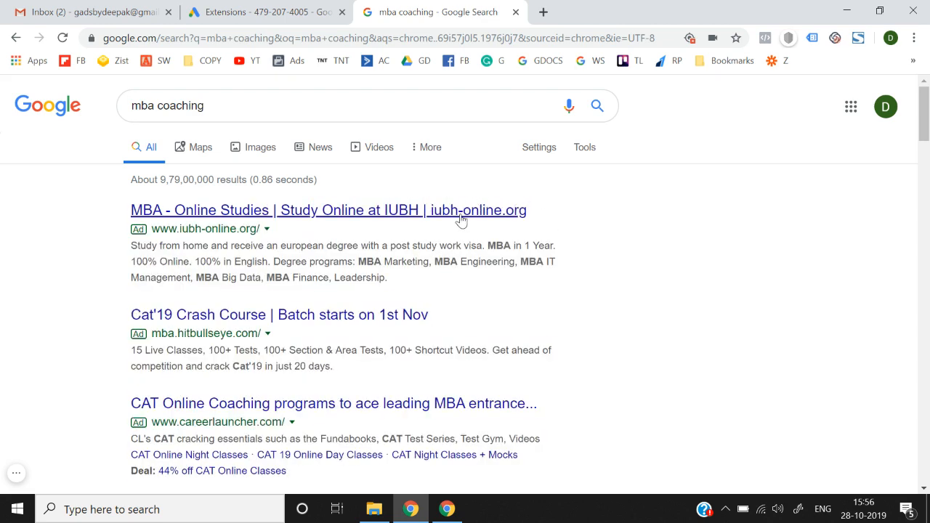
{"action": "left_click_drag", "start_coordinate": [129, 209], "coordinate": [136, 209]}
{"action": "left_click", "coordinate": [125, 209]}
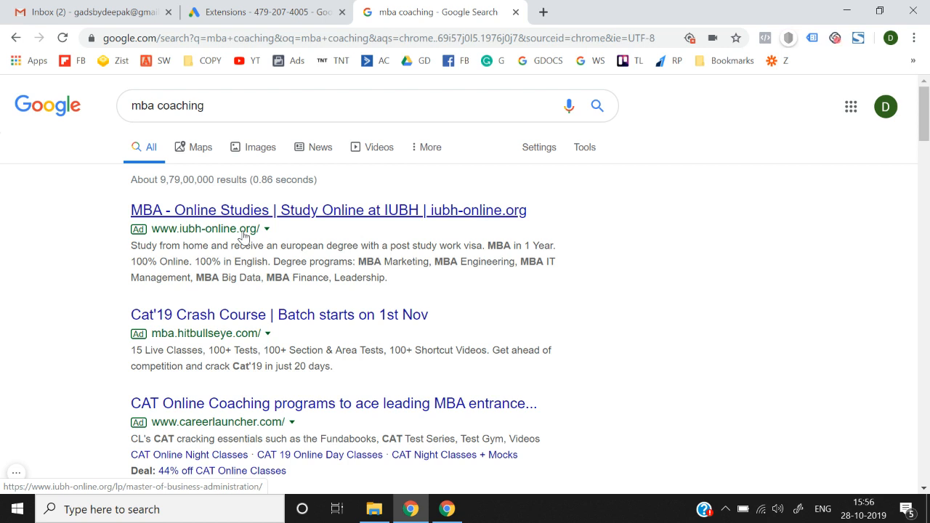
{"action": "left_click_drag", "start_coordinate": [132, 246], "coordinate": [412, 245]}
{"action": "left_click_drag", "start_coordinate": [570, 226], "coordinate": [571, 251]}
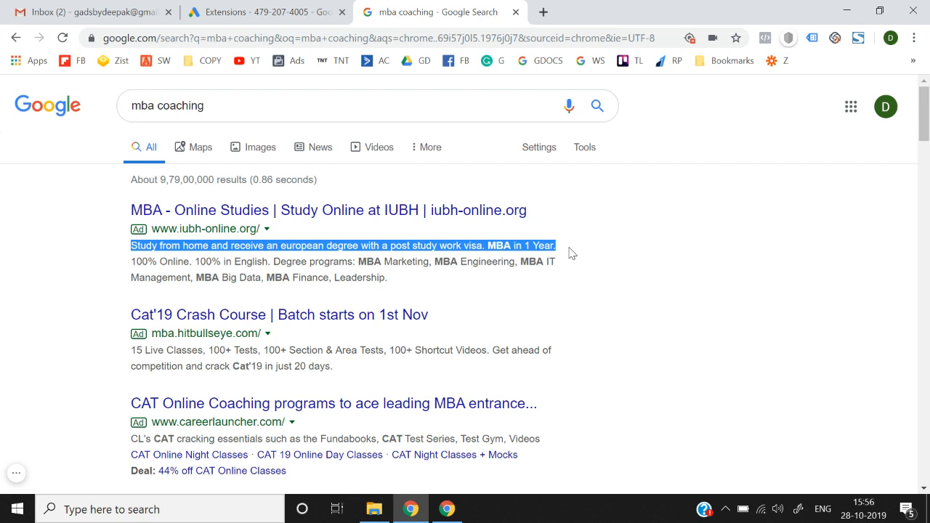
{"action": "left_click_drag", "start_coordinate": [135, 262], "coordinate": [211, 280]}
{"action": "left_click", "coordinate": [401, 284]}
Step: Scroll down and highlight the CAT Online ad's sitelinks and deal line and the GMAT ad's sitelinks
{"action": "scroll", "coordinate": [218, 282], "scroll_direction": "down", "scroll_amount": 2}
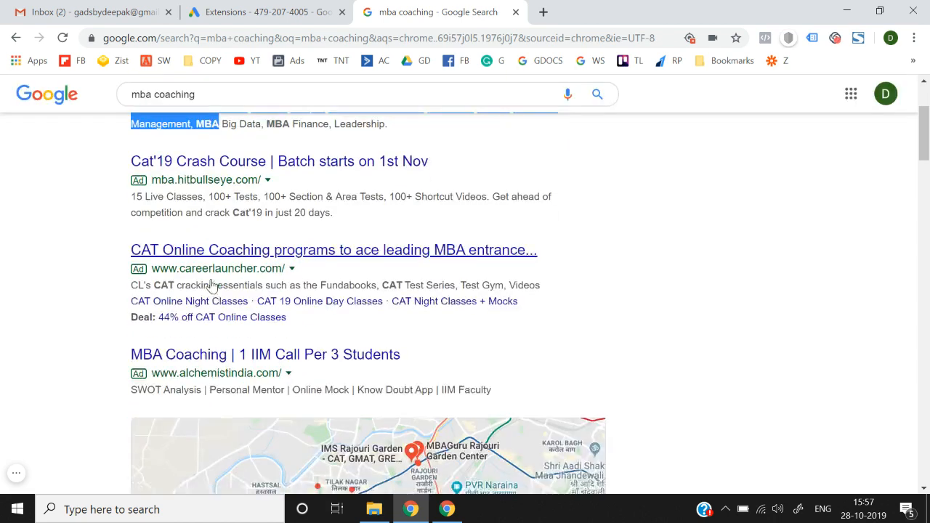
{"action": "left_click_drag", "start_coordinate": [126, 311], "coordinate": [304, 321]}
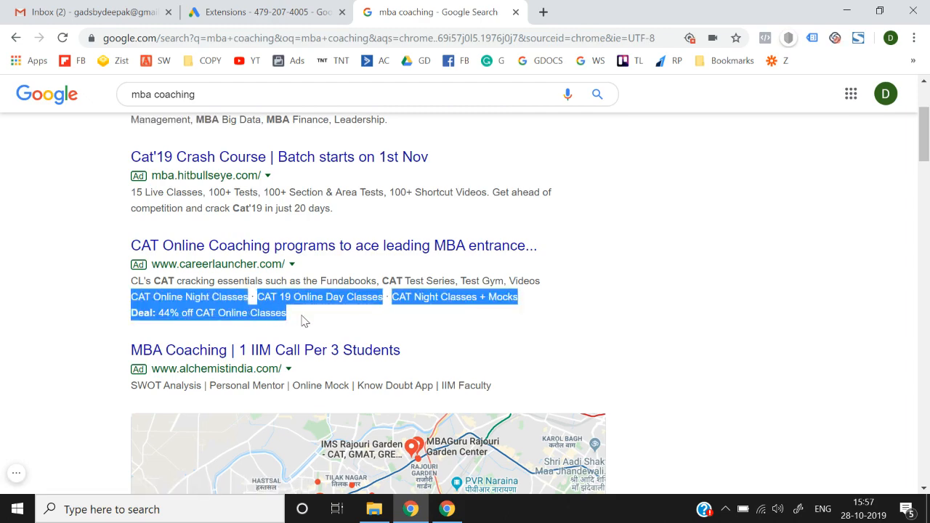
{"action": "scroll", "coordinate": [303, 321], "scroll_direction": "down", "scroll_amount": 20}
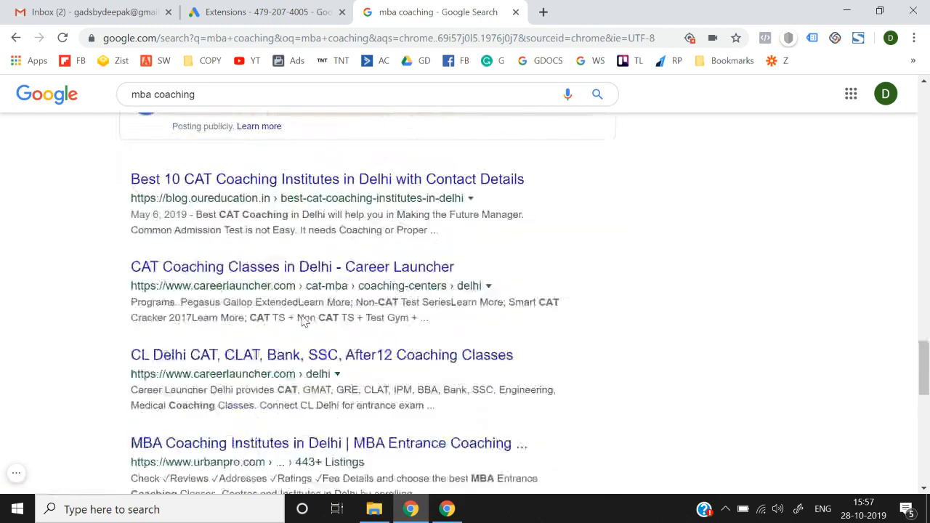
{"action": "scroll", "coordinate": [303, 321], "scroll_direction": "down", "scroll_amount": 10}
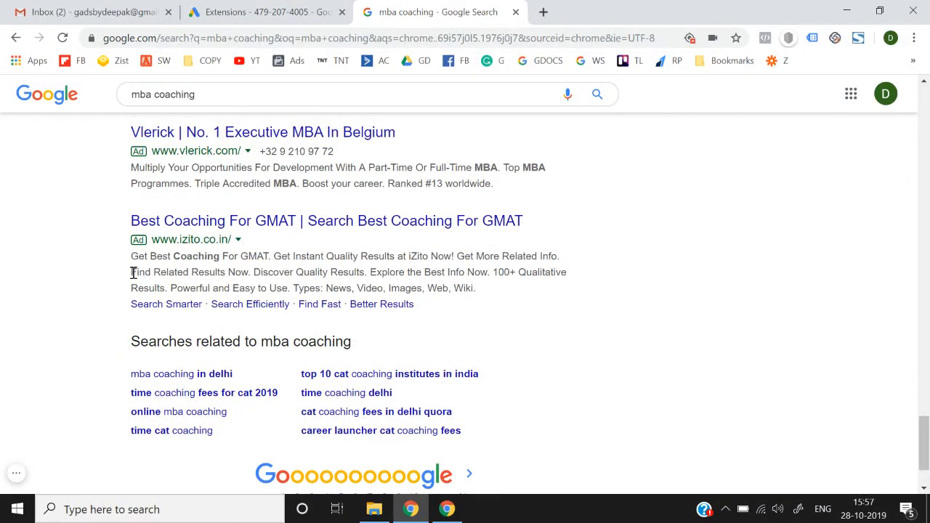
{"action": "left_click_drag", "start_coordinate": [131, 285], "coordinate": [407, 327]}
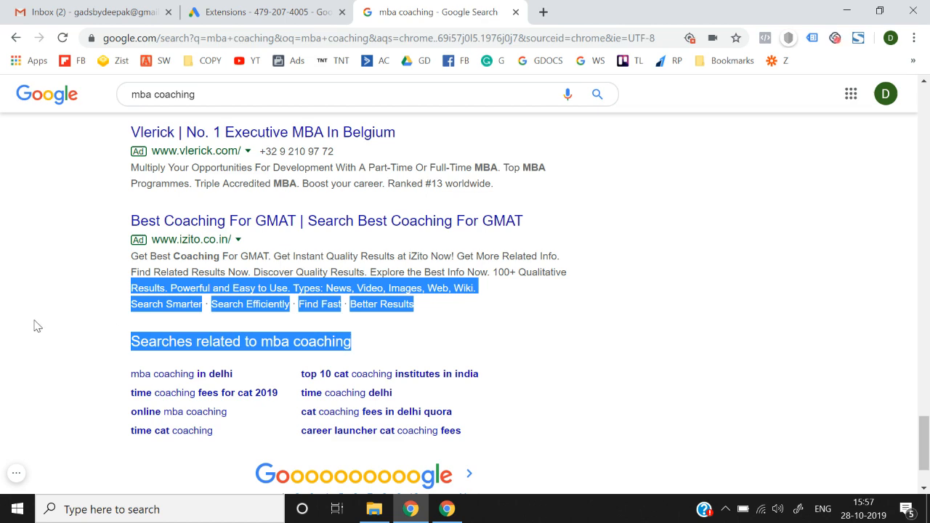
{"action": "scroll", "coordinate": [37, 326], "scroll_direction": "up", "scroll_amount": 1}
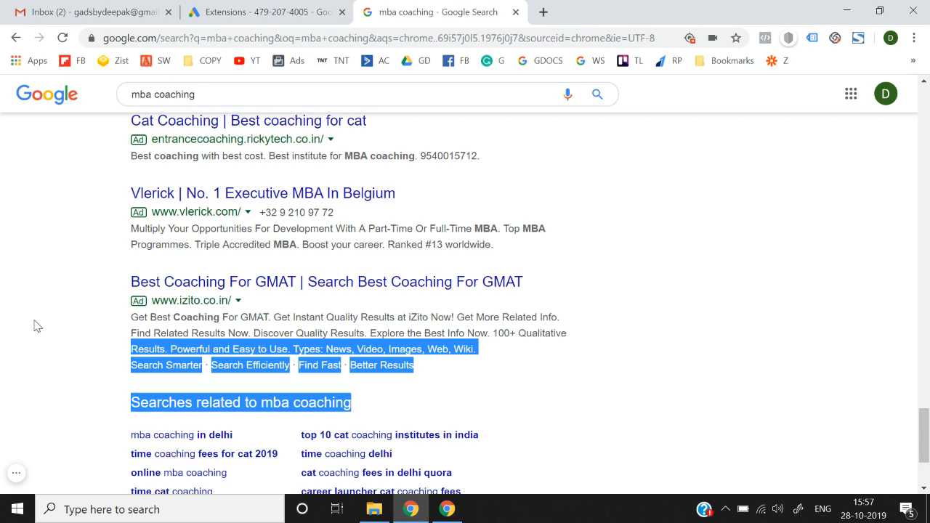
{"action": "scroll", "coordinate": [36, 326], "scroll_direction": "up", "scroll_amount": 3}
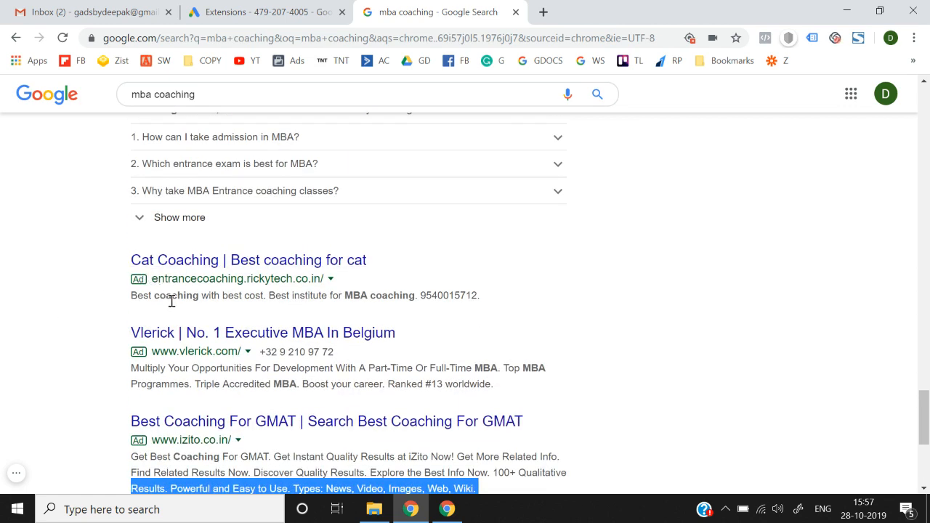
{"action": "scroll", "coordinate": [172, 300], "scroll_direction": "down", "scroll_amount": 1}
{"action": "left_click", "coordinate": [99, 406]}
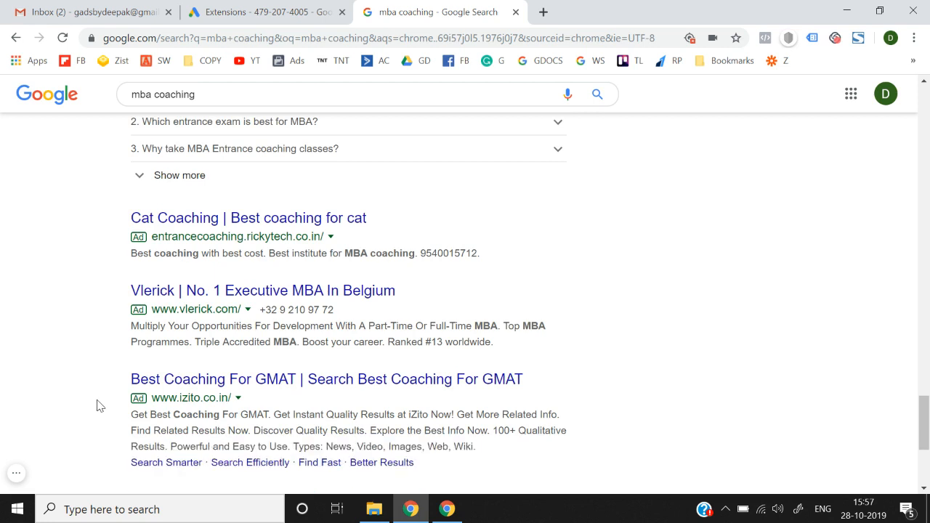
Step: Highlight the Cat Coaching ad and its description, and the GMAT ad, in the results
{"action": "left_click_drag", "start_coordinate": [172, 252], "coordinate": [491, 250]}
{"action": "left_click", "coordinate": [489, 251]}
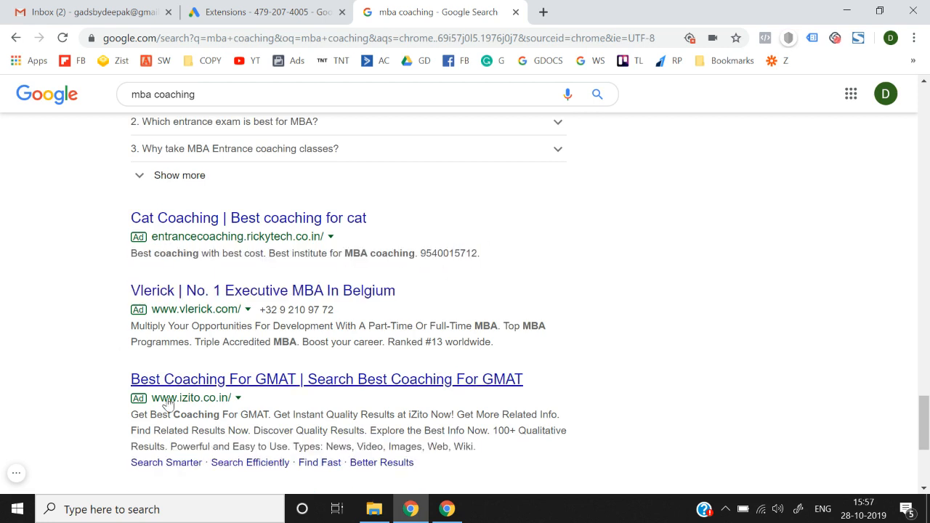
{"action": "scroll", "coordinate": [133, 420], "scroll_direction": "down", "scroll_amount": 1}
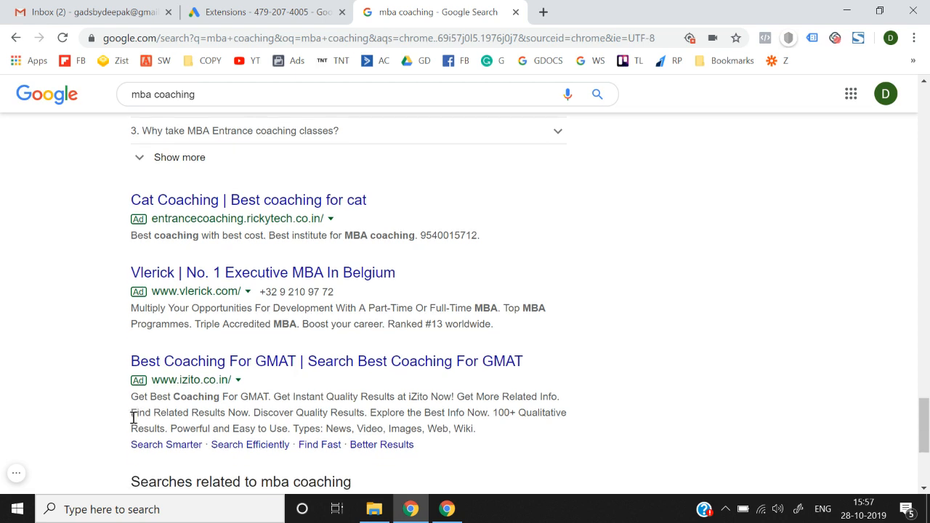
{"action": "left_click_drag", "start_coordinate": [130, 196], "coordinate": [487, 241]}
{"action": "left_click_drag", "start_coordinate": [93, 357], "coordinate": [140, 441]}
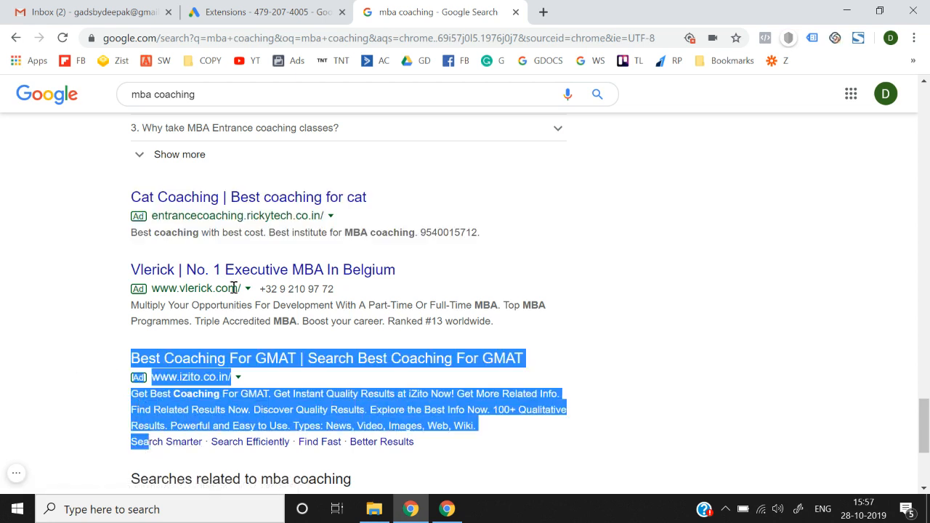
{"action": "left_click", "coordinate": [683, 243]}
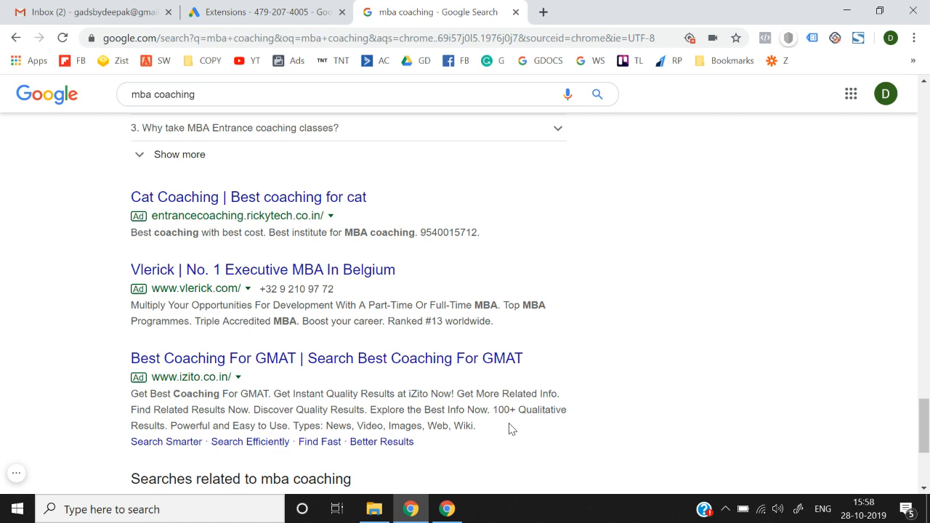
{"action": "scroll", "coordinate": [508, 427], "scroll_direction": "up", "scroll_amount": 10}
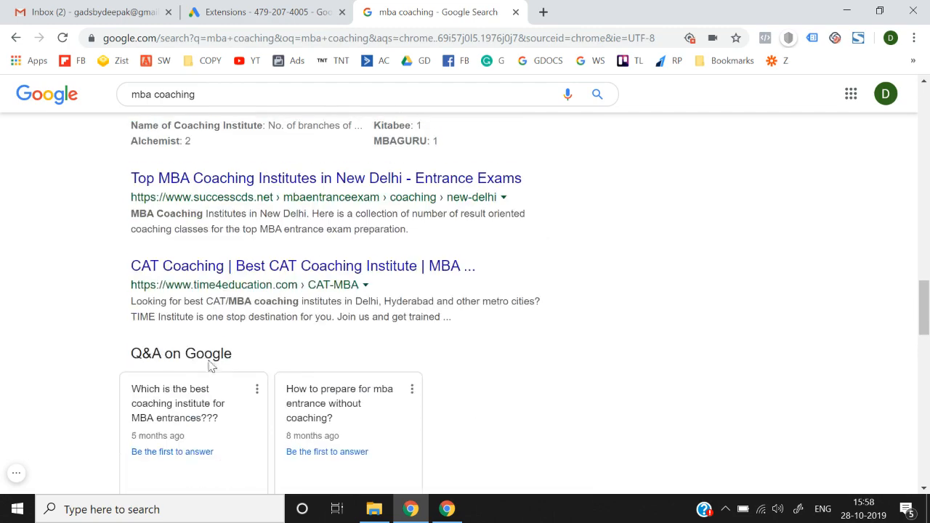
{"action": "scroll", "coordinate": [37, 335], "scroll_direction": "up", "scroll_amount": 15}
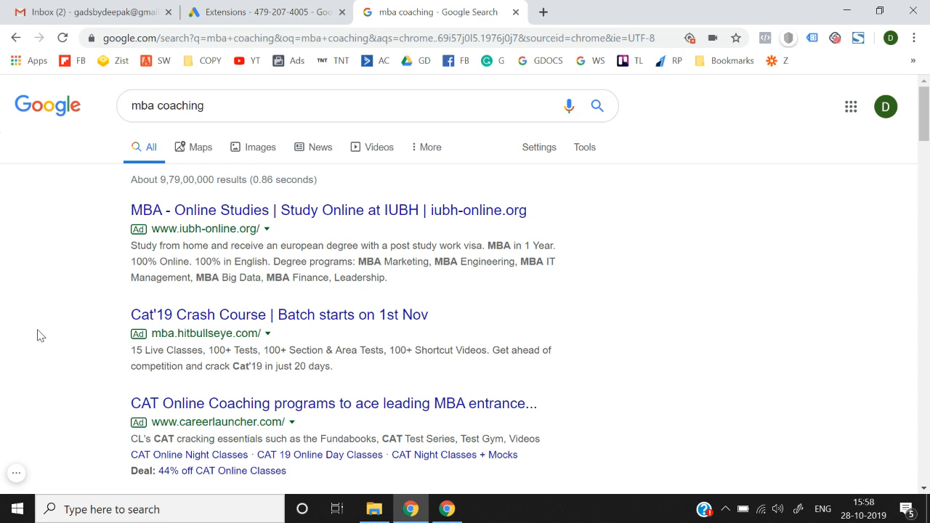
{"action": "scroll", "coordinate": [37, 335], "scroll_direction": "down", "scroll_amount": 2}
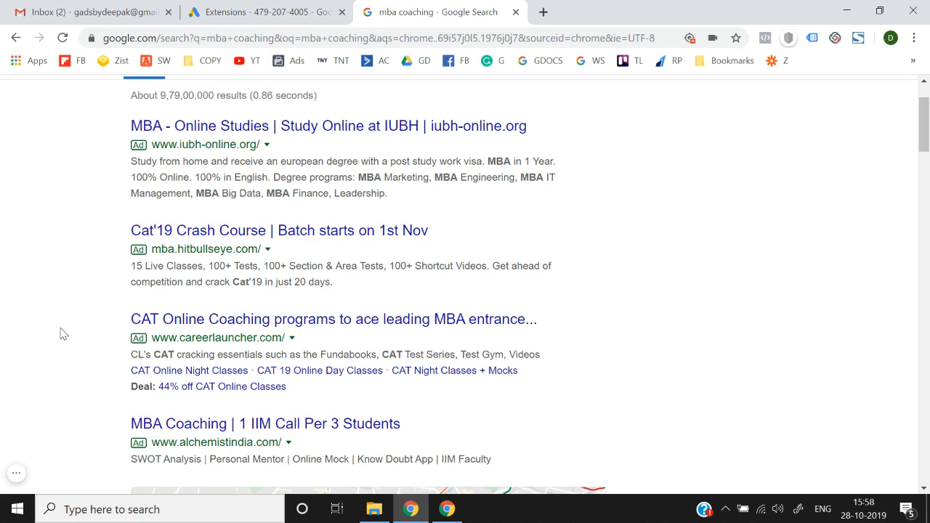
Step: In Google Ads, go through Campaigns to Lead Generation | Oct 23's Ads & extensions page
{"action": "left_click", "coordinate": [315, 5]}
{"action": "left_click", "coordinate": [88, 96]}
{"action": "left_click", "coordinate": [40, 234]}
{"action": "scroll", "coordinate": [282, 283], "scroll_direction": "down", "scroll_amount": 2}
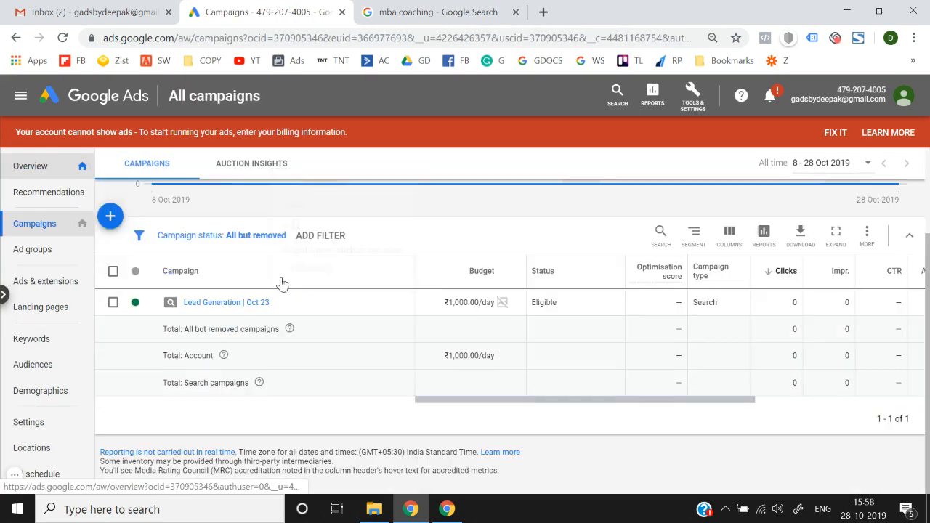
{"action": "left_click", "coordinate": [231, 311]}
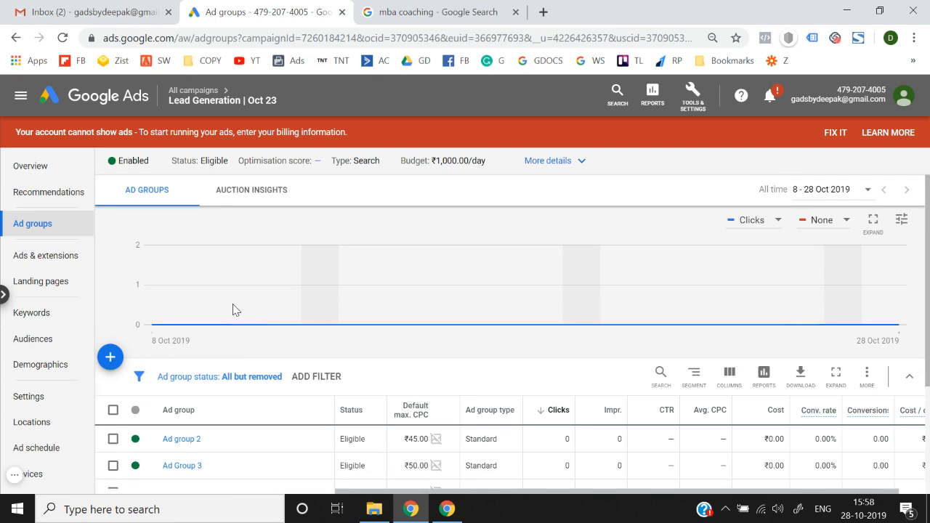
{"action": "scroll", "coordinate": [225, 307], "scroll_direction": "down", "scroll_amount": 1}
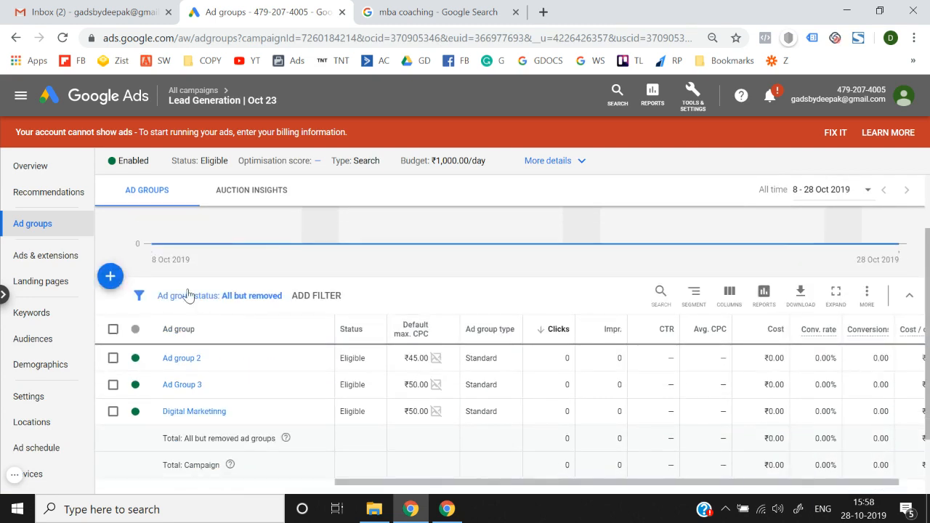
{"action": "left_click", "coordinate": [50, 260]}
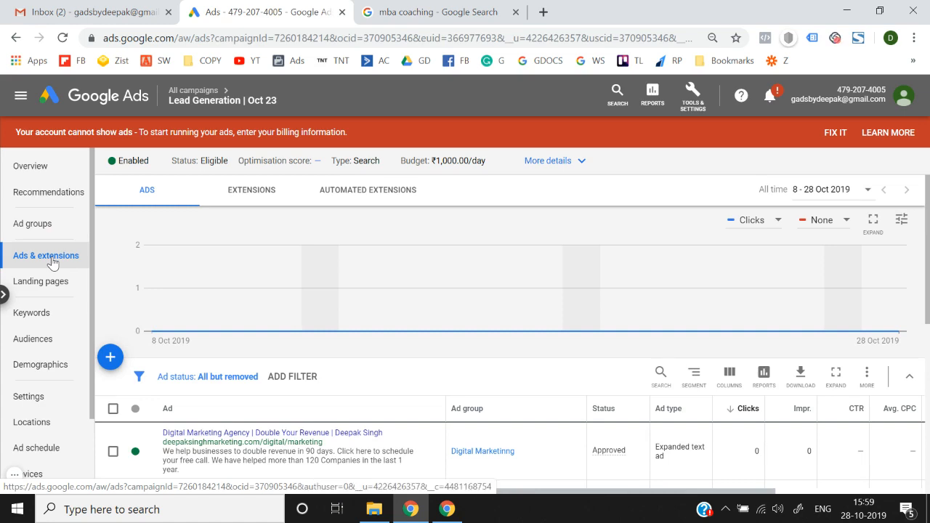
{"action": "scroll", "coordinate": [270, 267], "scroll_direction": "down", "scroll_amount": 4}
{"action": "scroll", "coordinate": [270, 267], "scroll_direction": "up", "scroll_amount": 4}
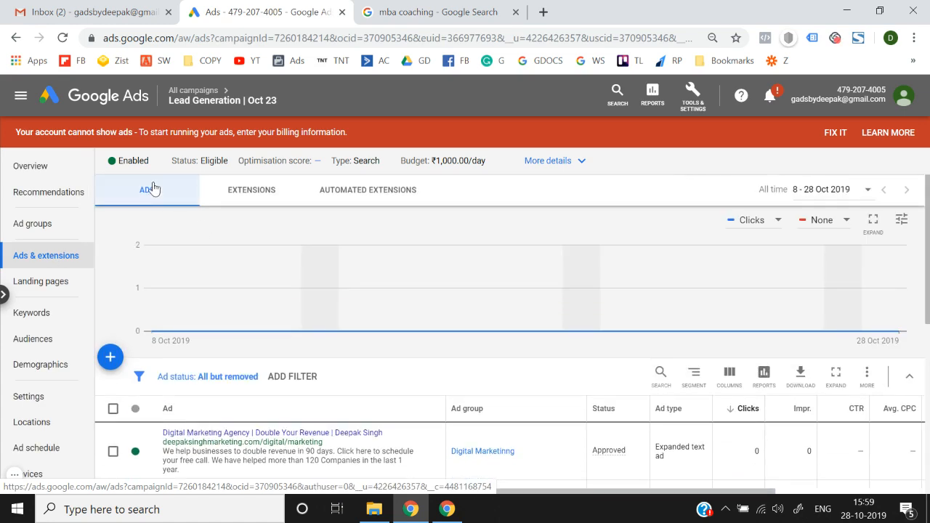
Step: Check the campaign's extensions and automated extensions, then bring up the CREATE AD EXTENSION type list
{"action": "left_click", "coordinate": [275, 197]}
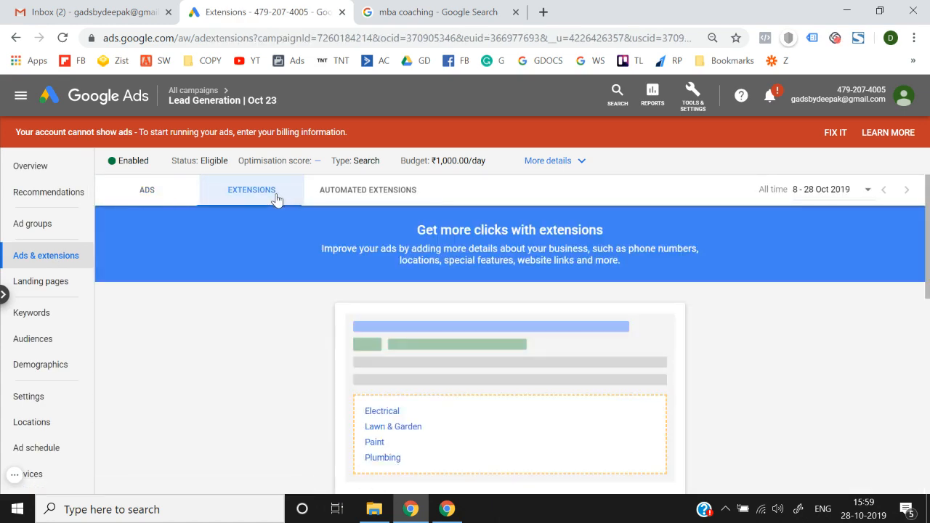
{"action": "left_click", "coordinate": [370, 202]}
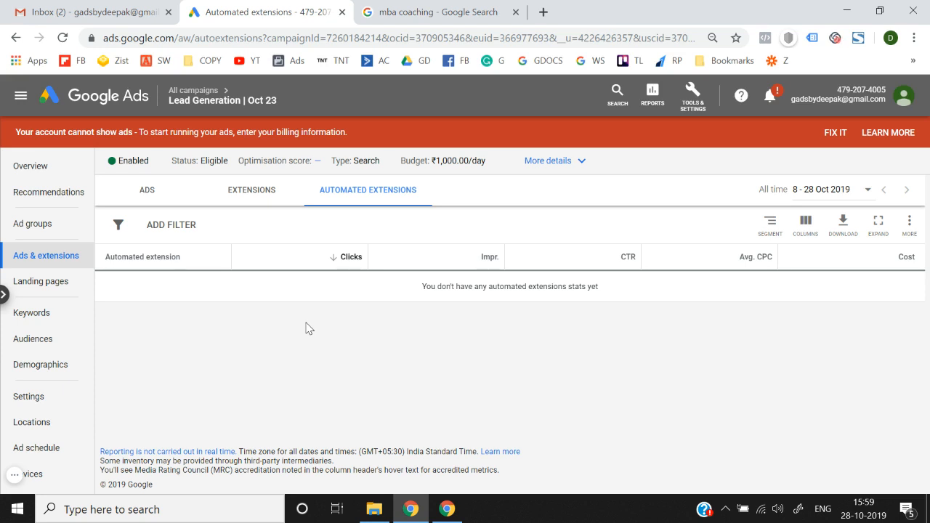
{"action": "left_click", "coordinate": [253, 194]}
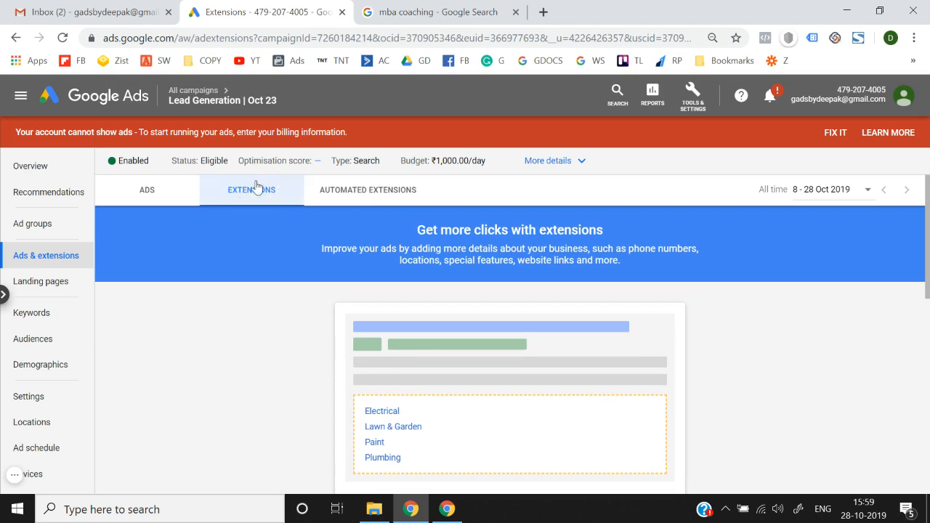
{"action": "scroll", "coordinate": [204, 356], "scroll_direction": "down", "scroll_amount": 10}
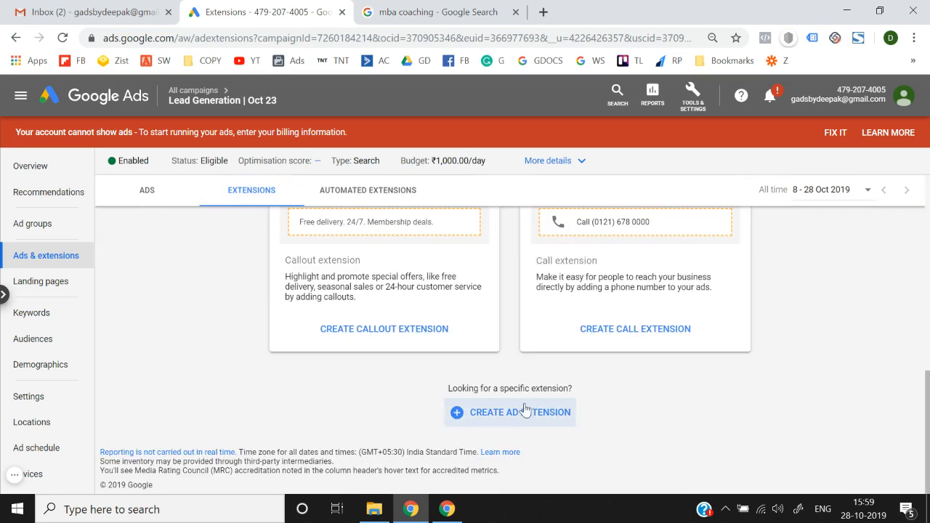
{"action": "scroll", "coordinate": [137, 324], "scroll_direction": "up", "scroll_amount": 10}
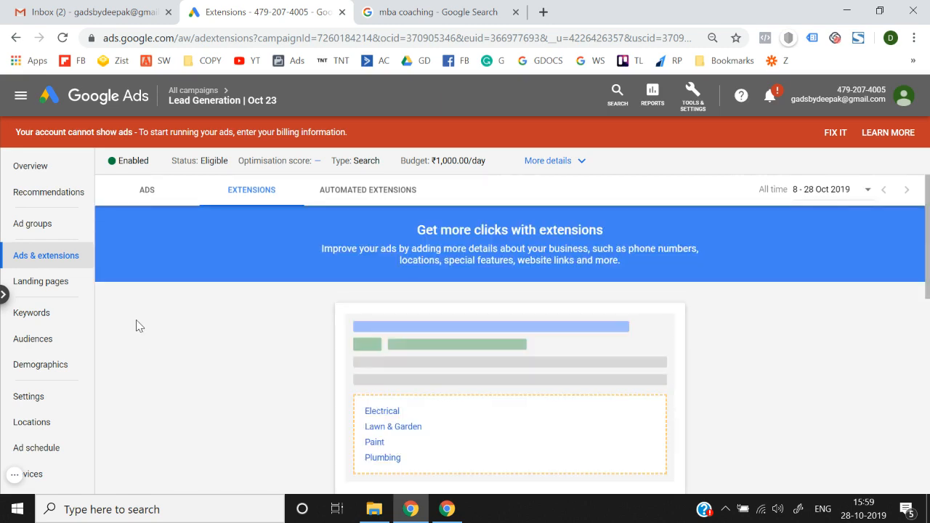
{"action": "scroll", "coordinate": [137, 322], "scroll_direction": "down", "scroll_amount": 10}
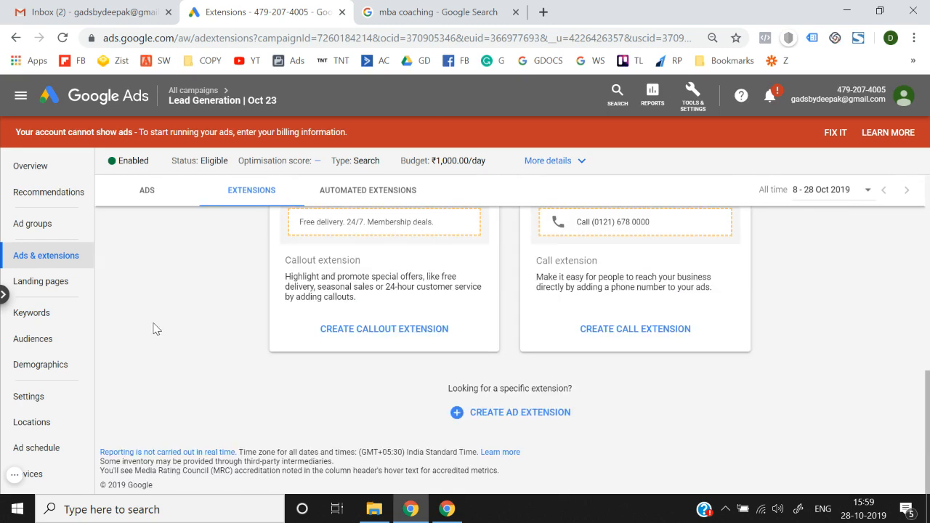
{"action": "left_click", "coordinate": [522, 412]}
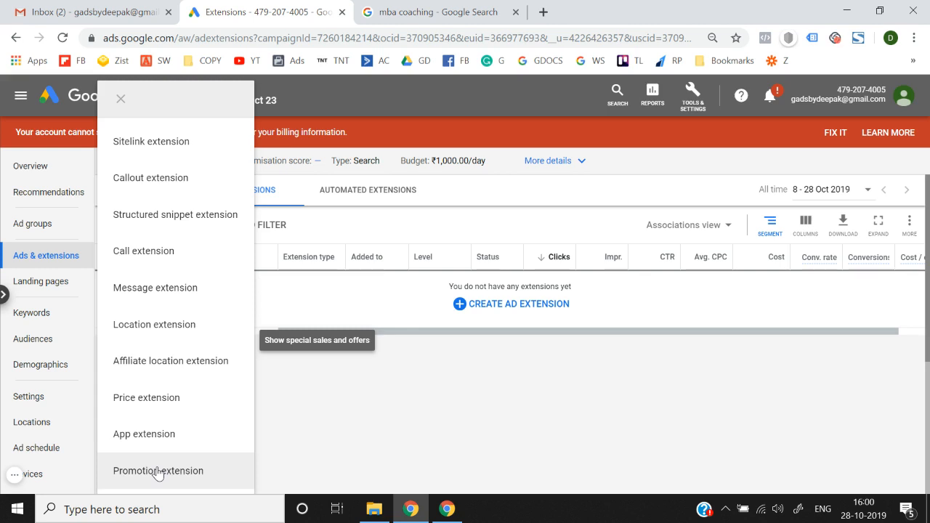
Step: Close the extension-type list and return via Campaigns to Lead Generation | Oct 23's Extensions tab
{"action": "left_click", "coordinate": [394, 470]}
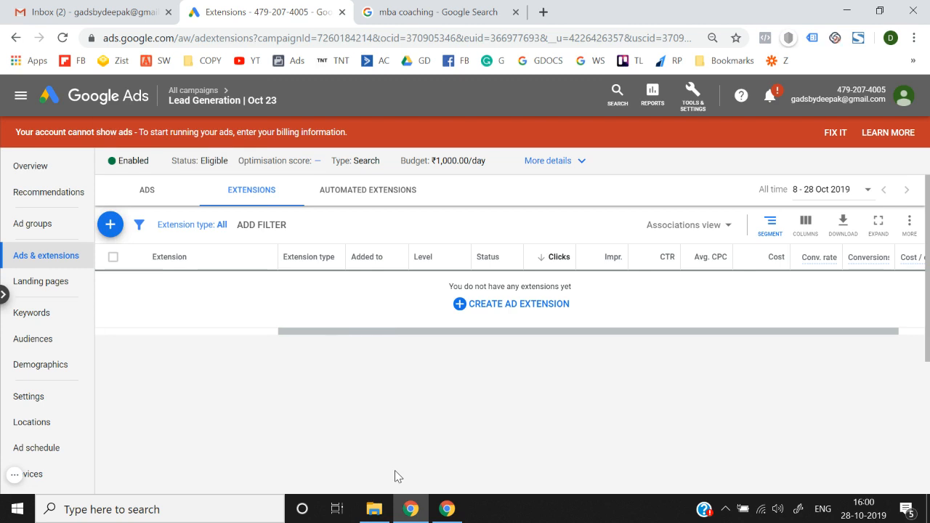
{"action": "left_click", "coordinate": [508, 305]}
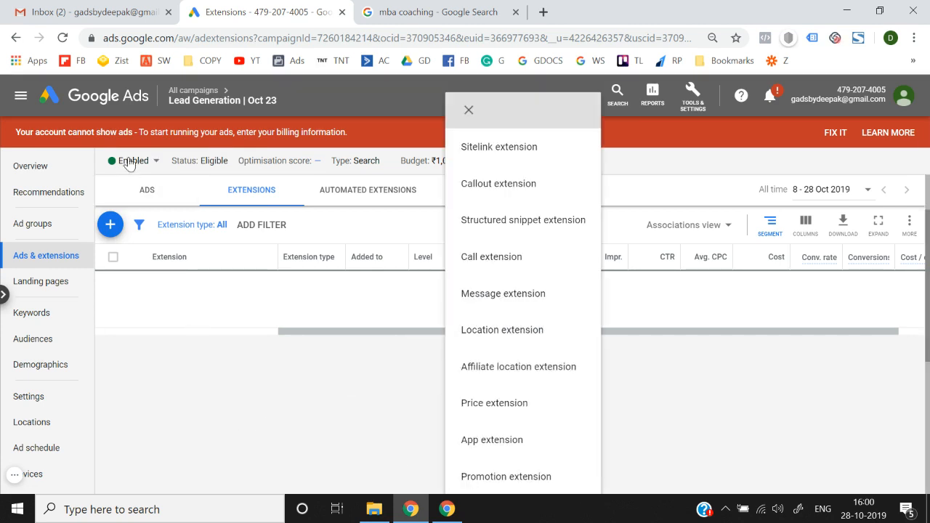
{"action": "left_click", "coordinate": [118, 105]}
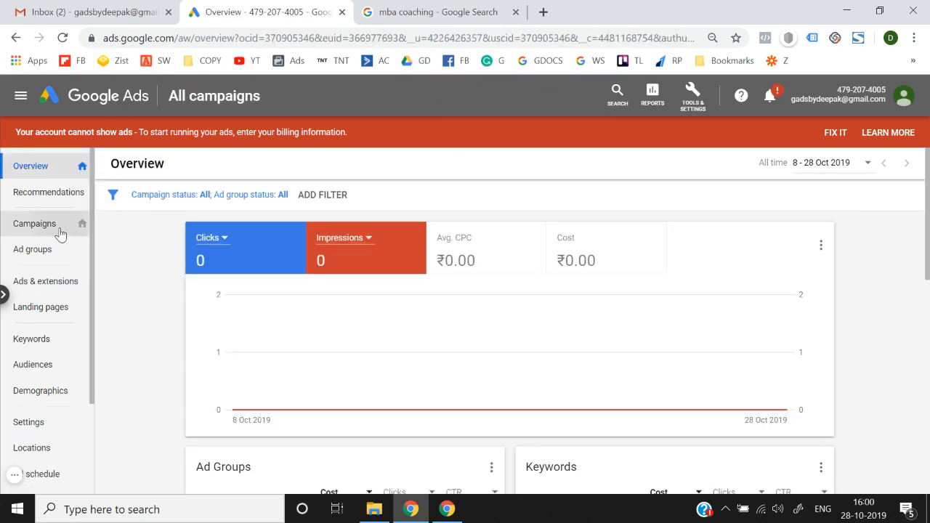
{"action": "left_click", "coordinate": [60, 233]}
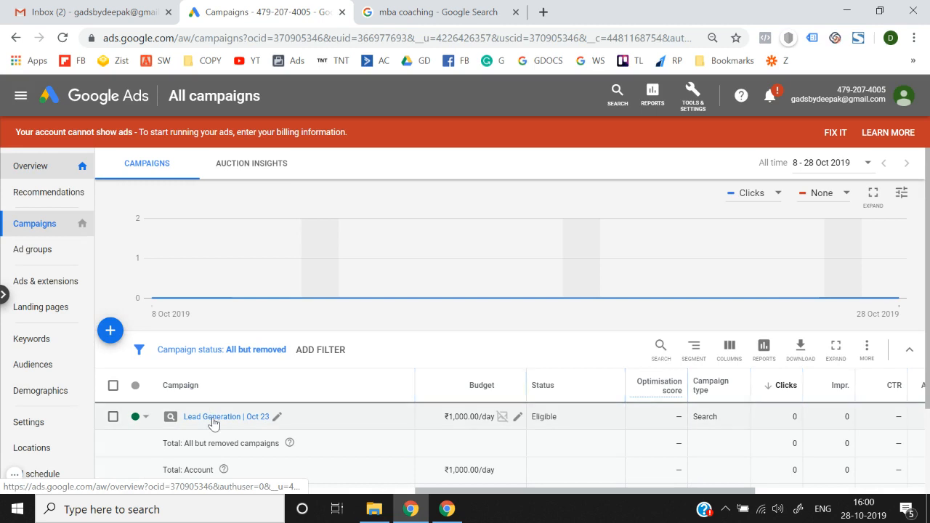
{"action": "left_click", "coordinate": [212, 418]}
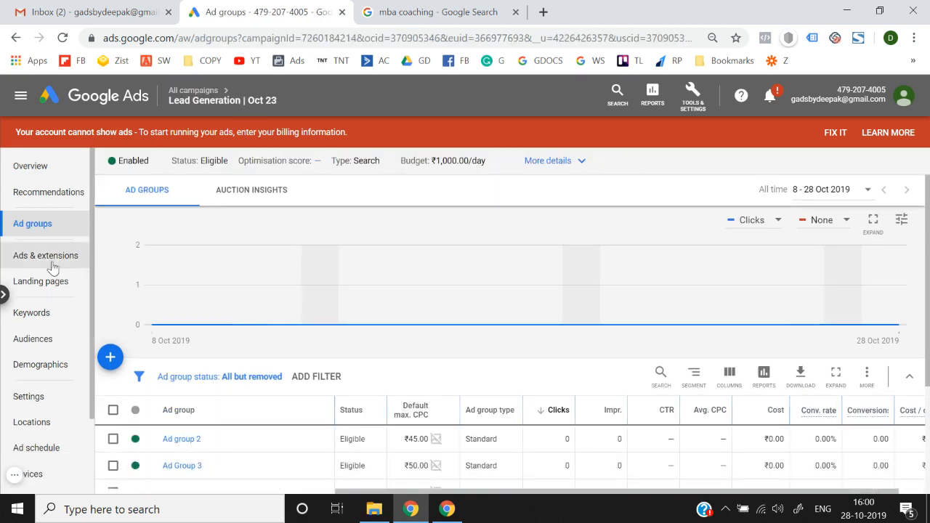
{"action": "left_click", "coordinate": [62, 267]}
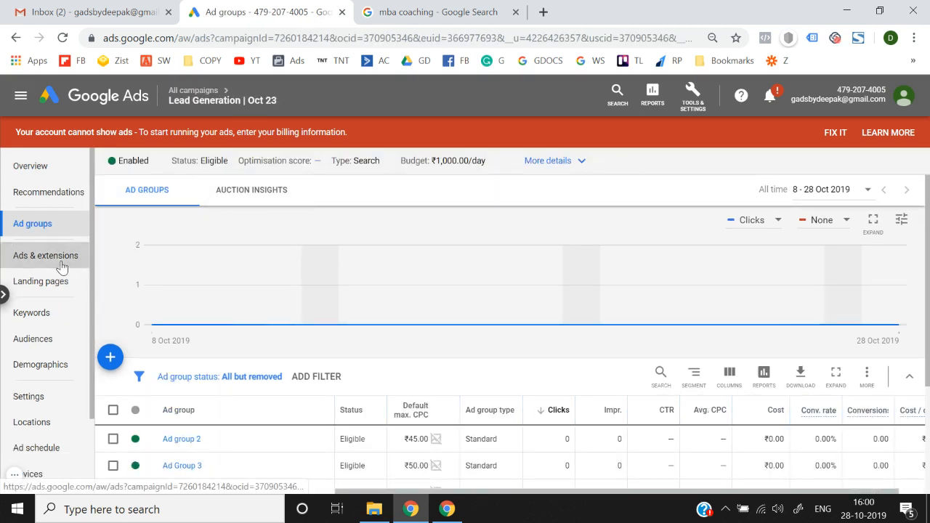
{"action": "left_click", "coordinate": [247, 191]}
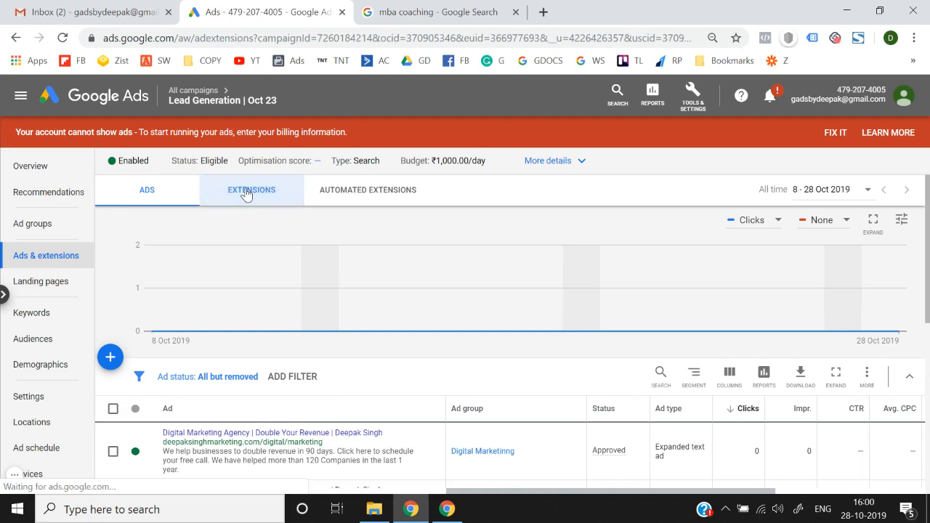
Step: From the CREATE AD EXTENSION list, choose Sitelink extension to get a blank sitelink form
{"action": "scroll", "coordinate": [245, 354], "scroll_direction": "down", "scroll_amount": 10}
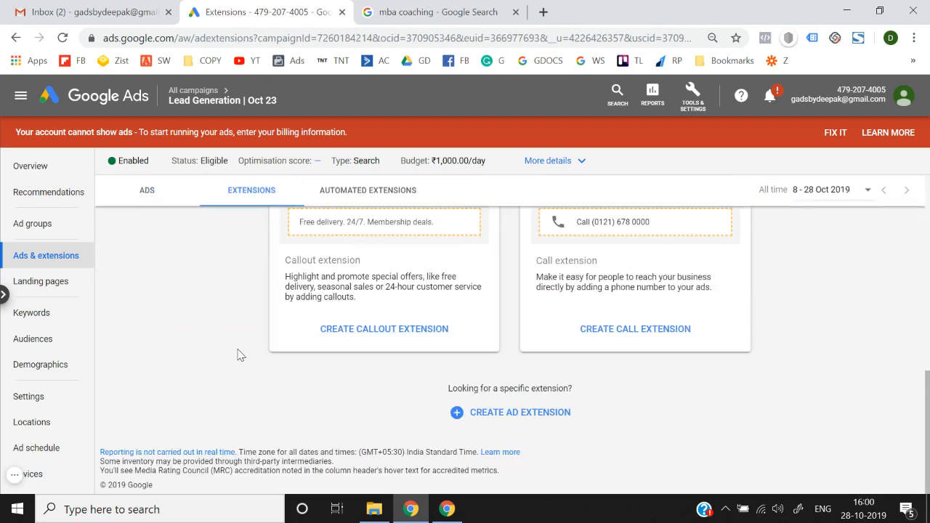
{"action": "left_click", "coordinate": [491, 426]}
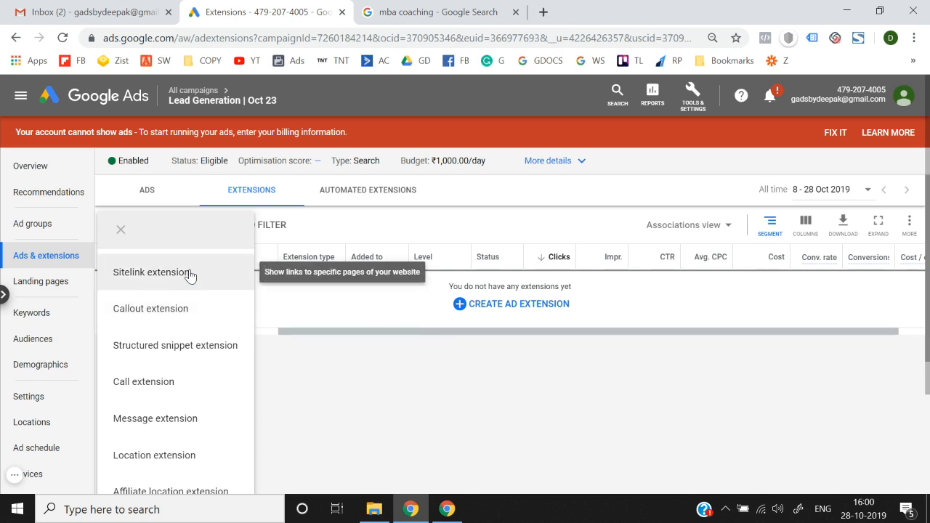
{"action": "scroll", "coordinate": [189, 245], "scroll_direction": "down", "scroll_amount": 2}
{"action": "scroll", "coordinate": [175, 396], "scroll_direction": "up", "scroll_amount": 1}
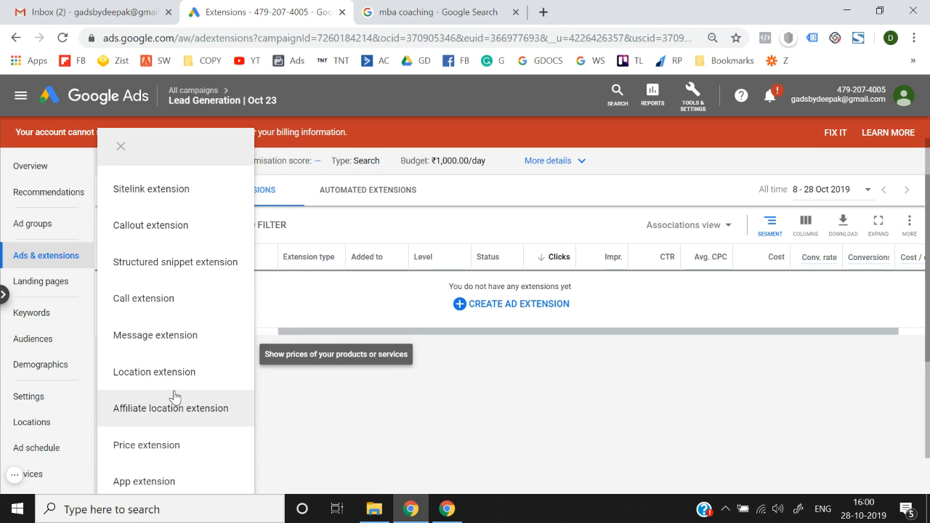
{"action": "scroll", "coordinate": [174, 394], "scroll_direction": "down", "scroll_amount": 1}
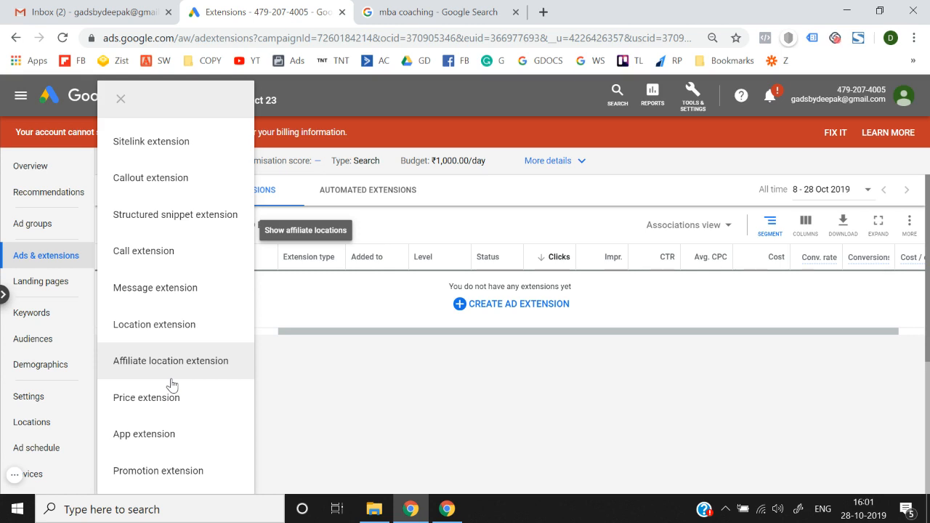
{"action": "left_click", "coordinate": [187, 143]}
Step: Look over the blank sitelink form and its mobile preview, then switch to the mba coaching results
{"action": "scroll", "coordinate": [278, 327], "scroll_direction": "down", "scroll_amount": 2}
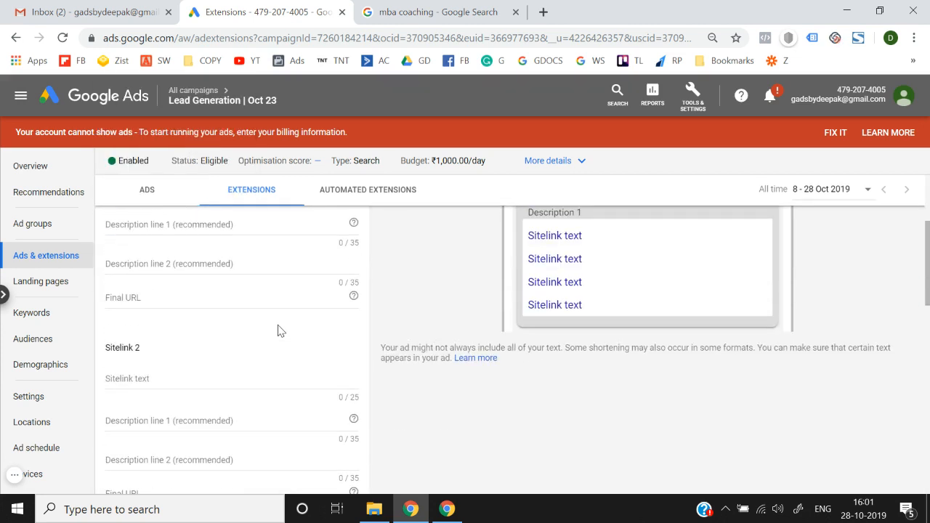
{"action": "scroll", "coordinate": [419, 289], "scroll_direction": "up", "scroll_amount": 2}
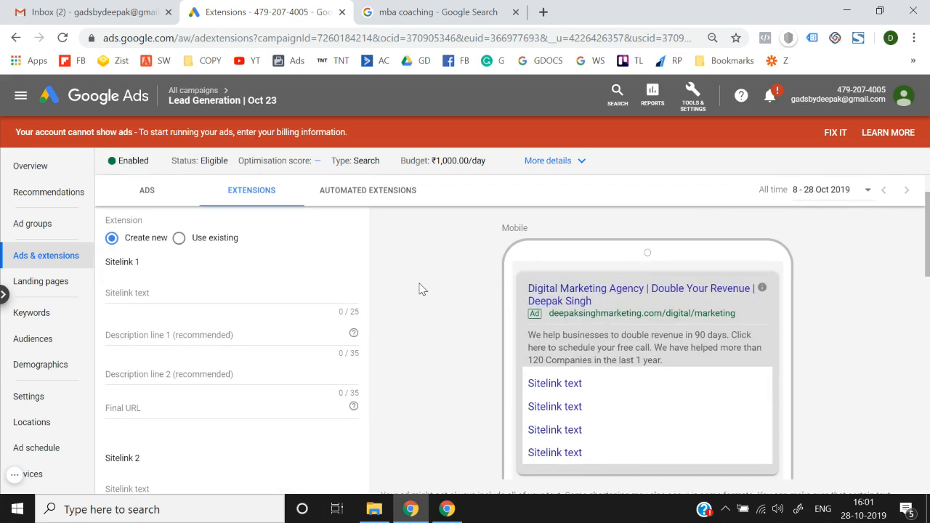
{"action": "scroll", "coordinate": [420, 289], "scroll_direction": "down", "scroll_amount": 1}
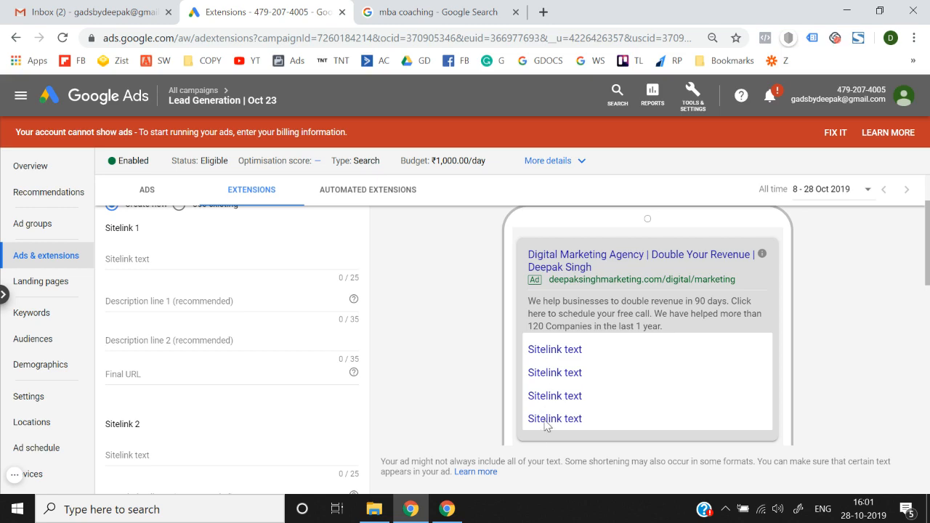
{"action": "left_click", "coordinate": [442, 10]}
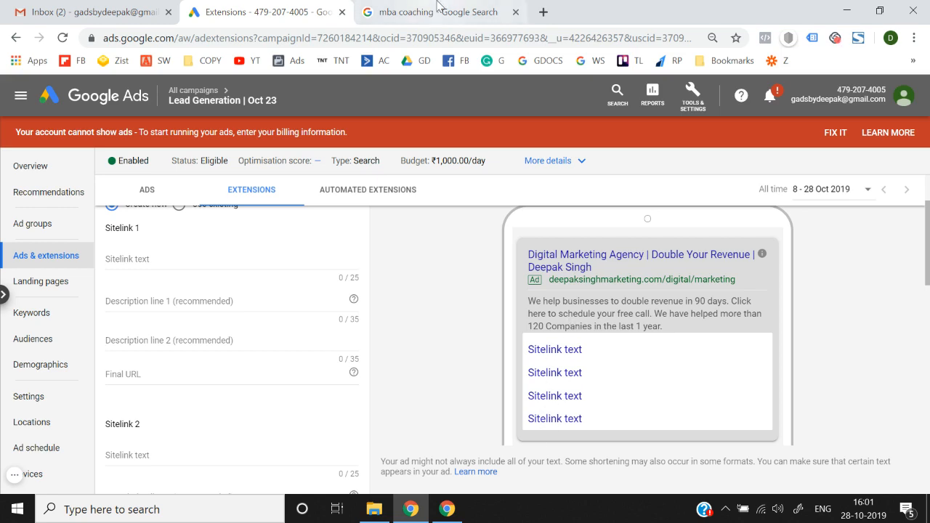
Step: Open Career Launcher's CAT Online Night Classes sitelink page in a new tab, view it, and return
{"action": "scroll", "coordinate": [310, 242], "scroll_direction": "down", "scroll_amount": 3}
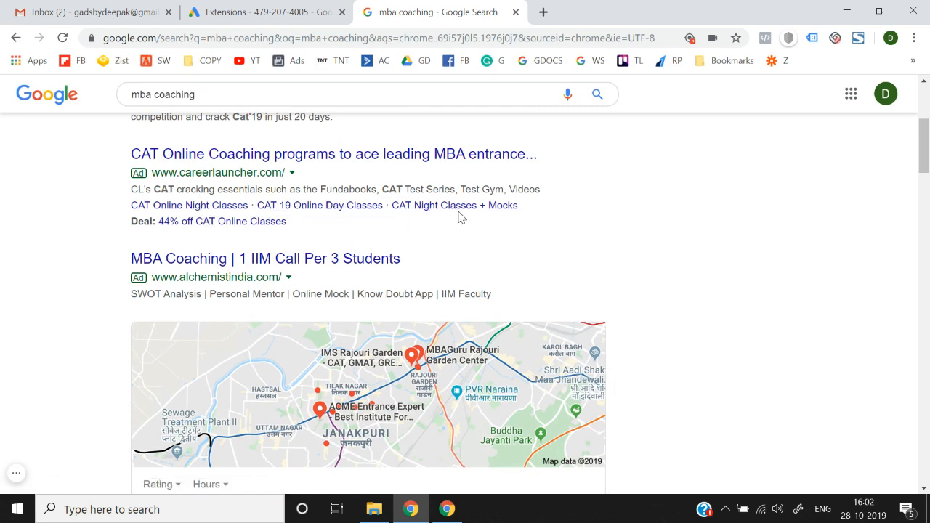
{"action": "right_click", "coordinate": [218, 207]}
{"action": "left_click", "coordinate": [256, 210]}
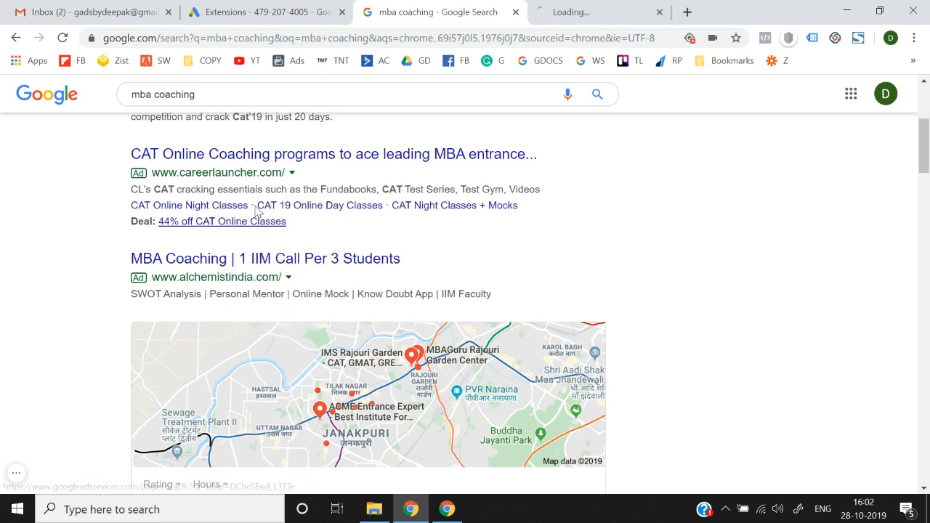
{"action": "left_click", "coordinate": [613, 9]}
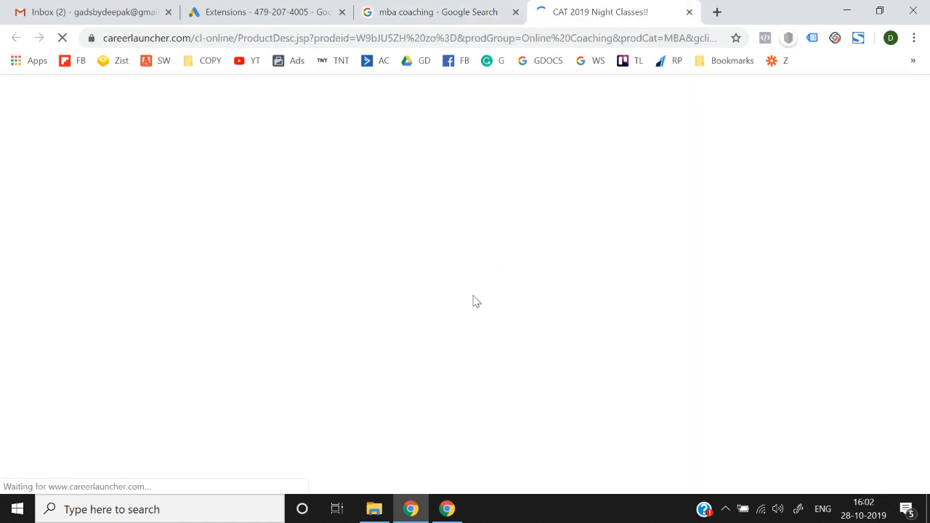
{"action": "scroll", "coordinate": [476, 301], "scroll_direction": "down", "scroll_amount": 10}
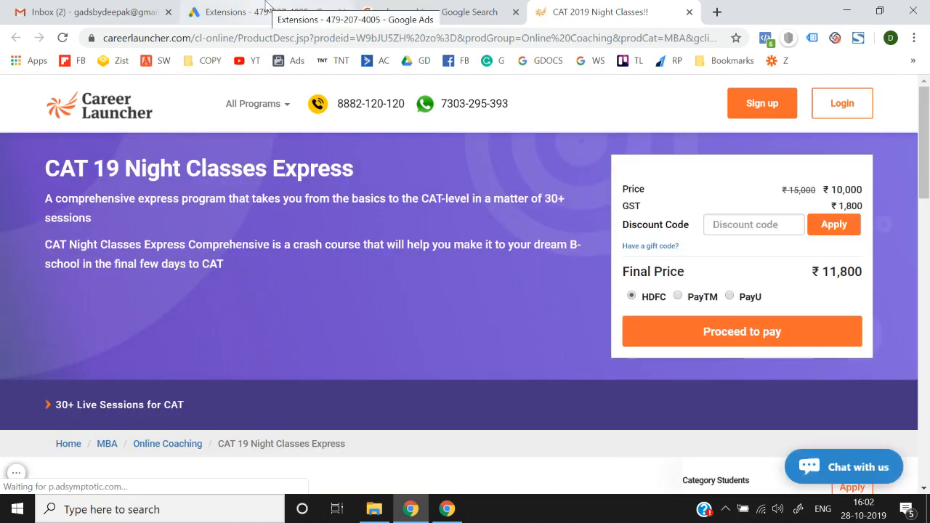
{"action": "left_click", "coordinate": [266, 7]}
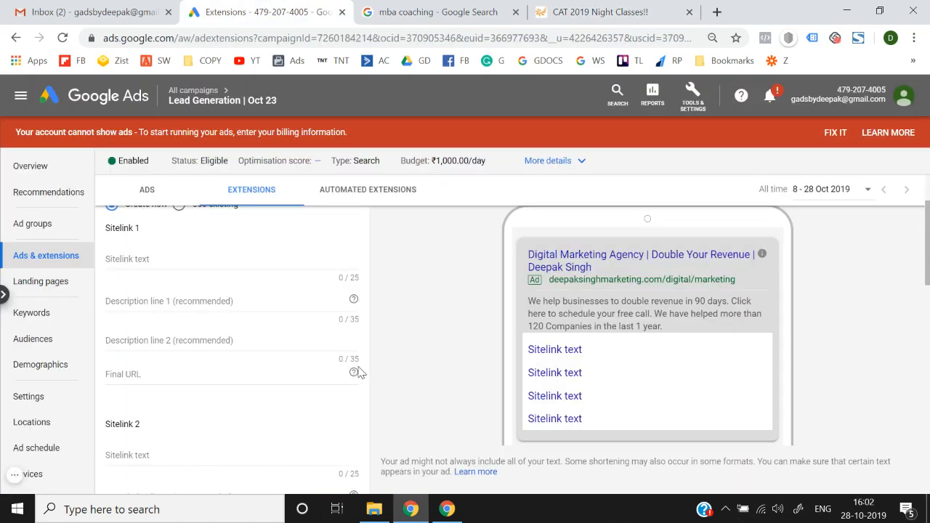
Step: Copy 'CAT Online Night Classes' from the competitor ad into Sitelink 1's text
{"action": "scroll", "coordinate": [359, 373], "scroll_direction": "up", "scroll_amount": 2}
{"action": "scroll", "coordinate": [359, 373], "scroll_direction": "down", "scroll_amount": 2}
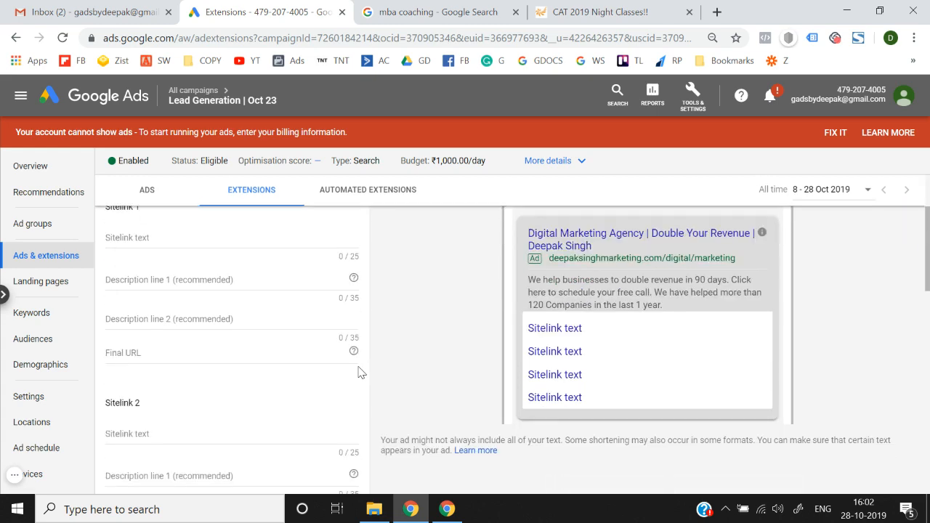
{"action": "left_click", "coordinate": [180, 237]}
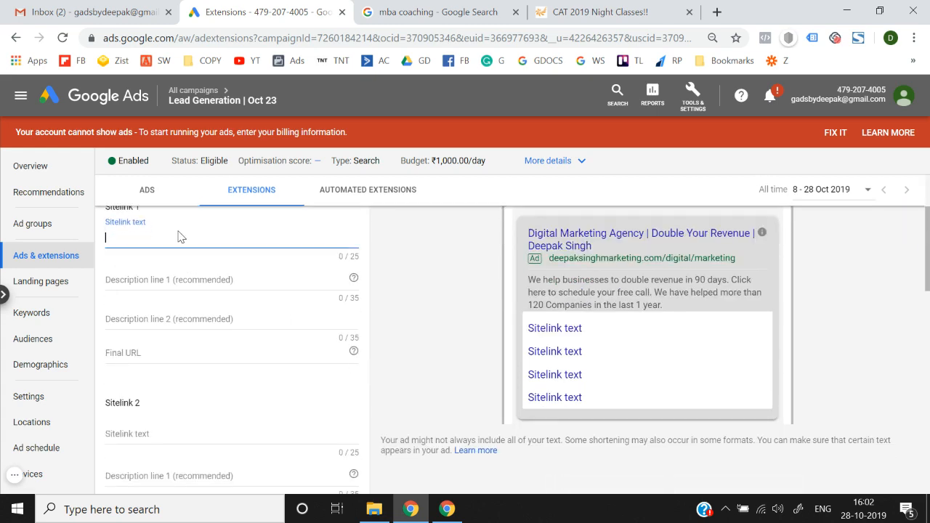
{"action": "left_click", "coordinate": [433, 9]}
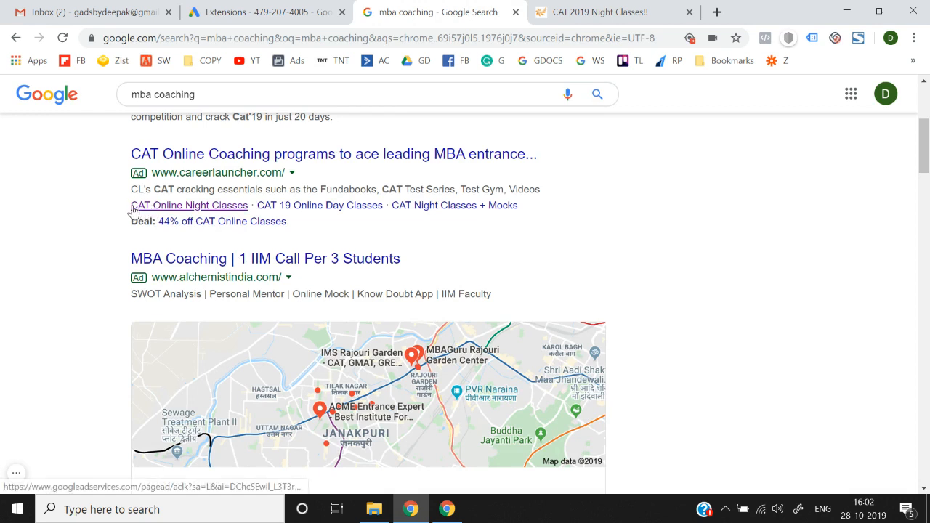
{"action": "left_click_drag", "start_coordinate": [128, 209], "coordinate": [249, 212]}
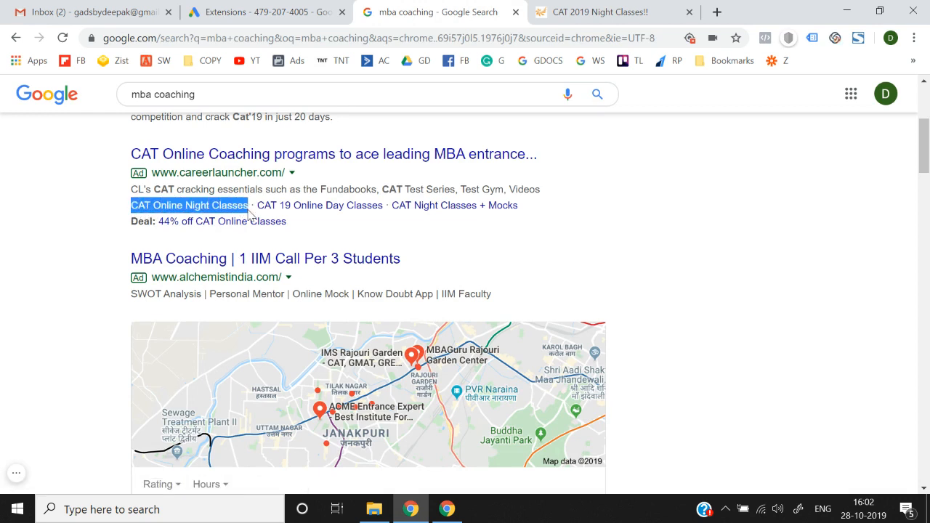
{"action": "key", "text": "ctrl+c"}
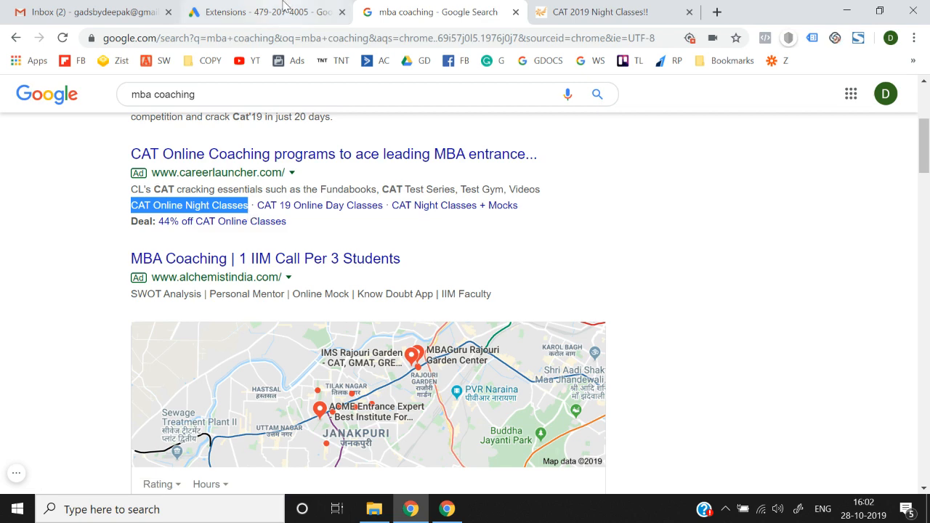
{"action": "left_click", "coordinate": [262, 11]}
{"action": "key", "text": "ctrl+v"}
Step: Set Sitelink 1's descriptions to 'We also provide Night Classes.' and 'Get Night Classes.'
{"action": "left_click", "coordinate": [190, 301]}
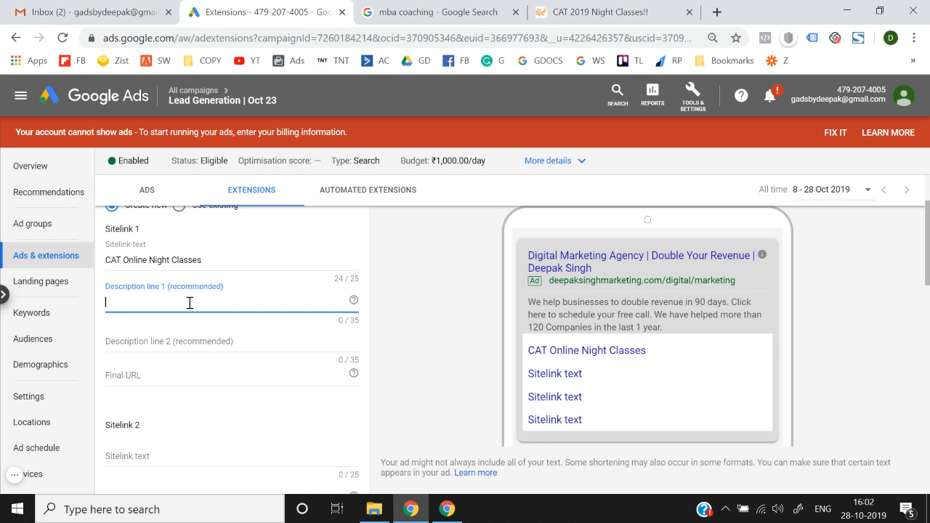
{"action": "type", "text": "Busuy"}
{"action": "key", "text": "BackSpace"}
{"action": "key", "text": "BackSpace"}
{"action": "type", "text": "y With your Jo"}
{"action": "key", "text": "ctrl+a"}
{"action": "key", "text": "BackSpace"}
{"action": "type", "text": "We also provide Night Classes."}
{"action": "left_click", "coordinate": [189, 338]}
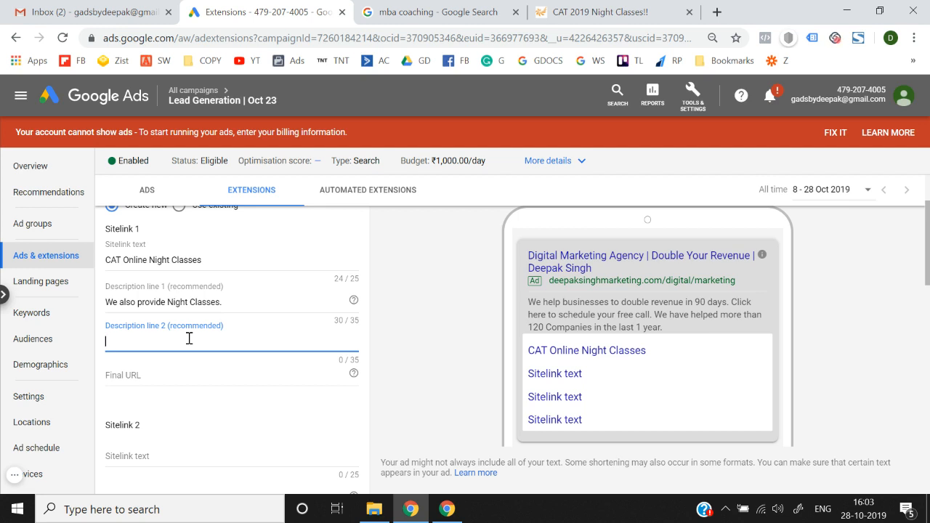
{"action": "type", "text": "Get Night"}
{"action": "left_click", "coordinate": [433, 370]}
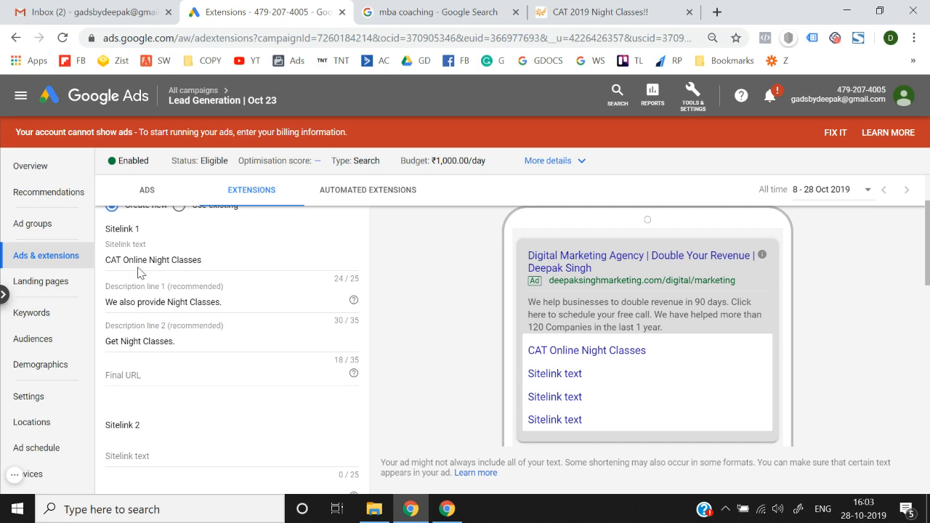
Step: Paste the Career Launcher ProductDesc.jsp page address as Sitelink 1's final URL
{"action": "scroll", "coordinate": [141, 368], "scroll_direction": "down", "scroll_amount": 1}
{"action": "left_click", "coordinate": [140, 367]}
{"action": "left_click", "coordinate": [596, 10]}
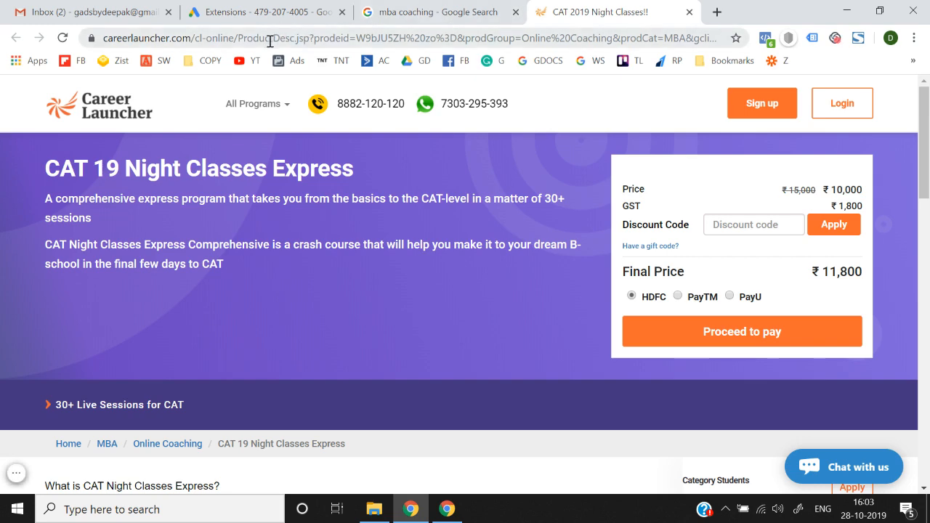
{"action": "left_click_drag", "start_coordinate": [313, 38], "coordinate": [81, 50]}
{"action": "key", "text": "ctrl+c"}
{"action": "left_click", "coordinate": [261, 11]}
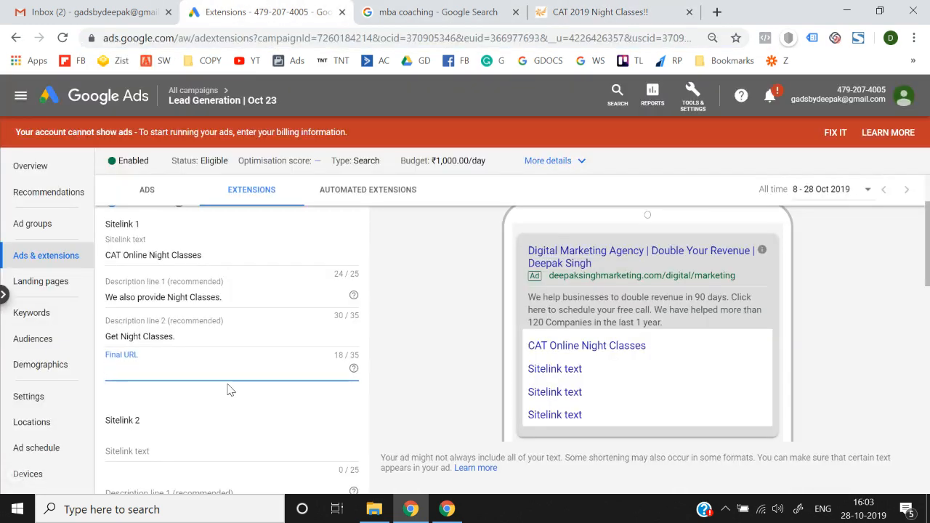
{"action": "key", "text": "ctrl+v"}
{"action": "left_click", "coordinate": [425, 391]}
{"action": "scroll", "coordinate": [424, 392], "scroll_direction": "down", "scroll_amount": 2}
{"action": "scroll", "coordinate": [424, 391], "scroll_direction": "up", "scroll_amount": 2}
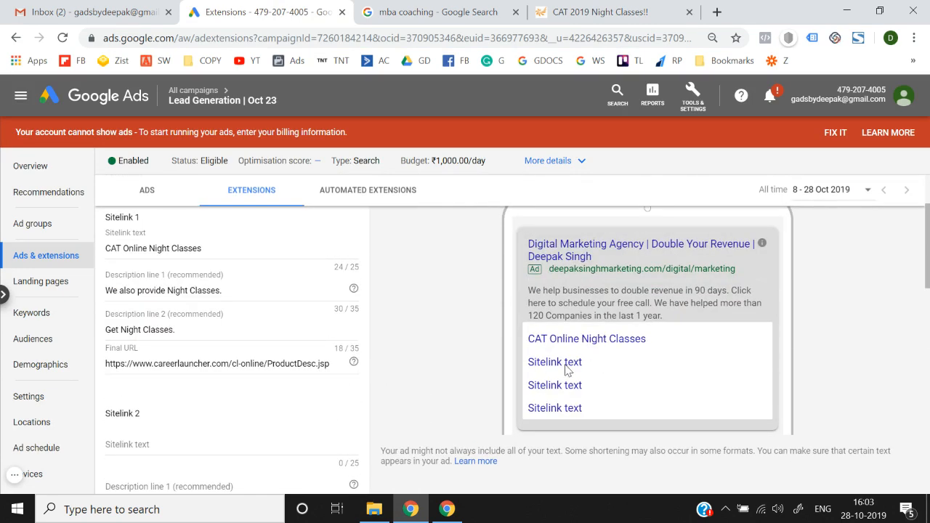
{"action": "scroll", "coordinate": [427, 372], "scroll_direction": "down", "scroll_amount": 2}
Step: Copy 'CAT 19 Online Day Classes' from the search results into Sitelink 2's text
{"action": "left_click", "coordinate": [201, 310]}
{"action": "left_click", "coordinate": [436, 12]}
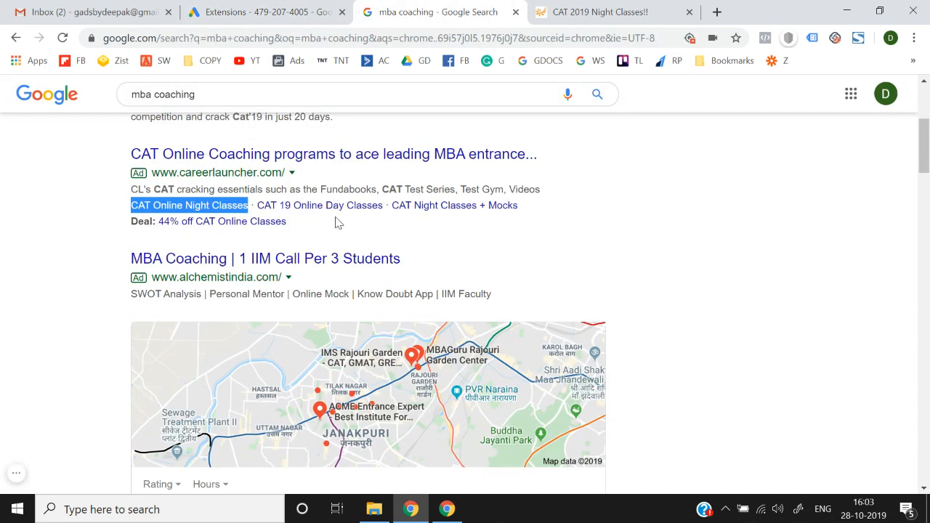
{"action": "left_click_drag", "start_coordinate": [384, 213], "coordinate": [260, 215]}
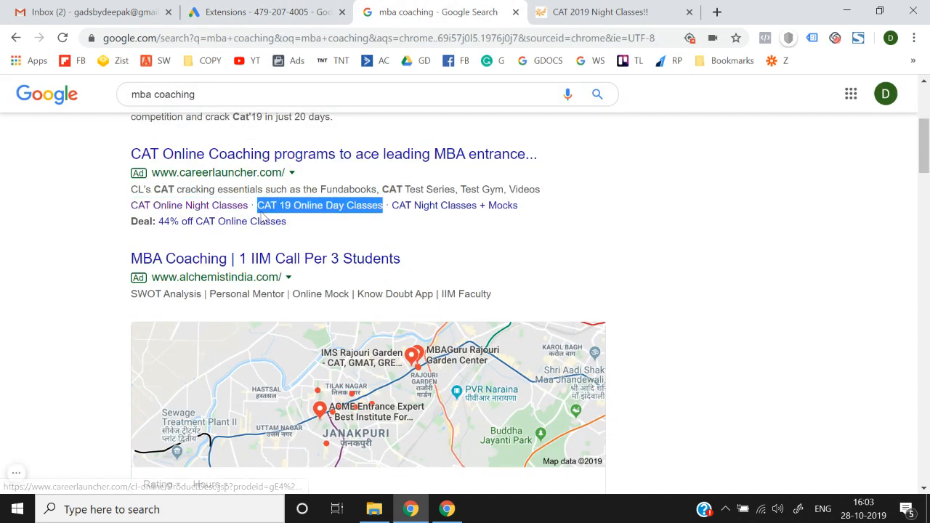
{"action": "left_click", "coordinate": [240, 11]}
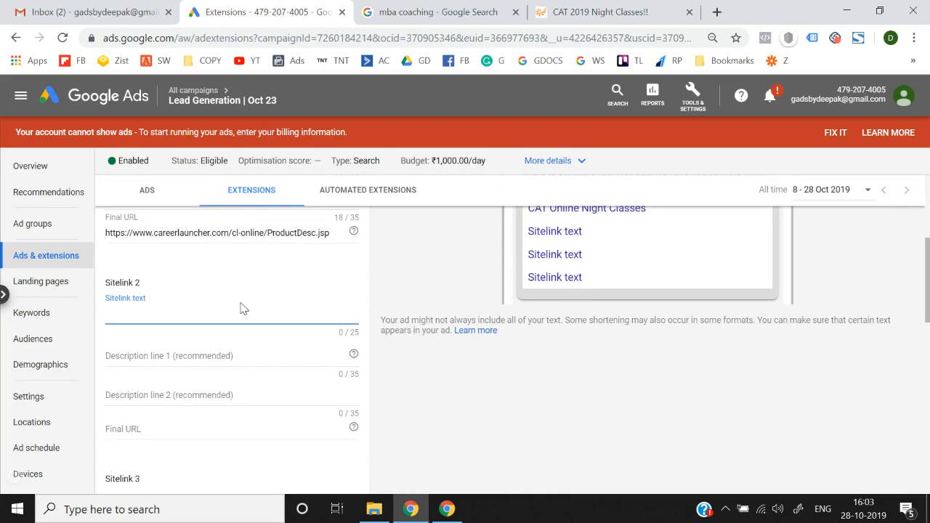
{"action": "key", "text": "ctrl+v"}
{"action": "left_click", "coordinate": [222, 357]}
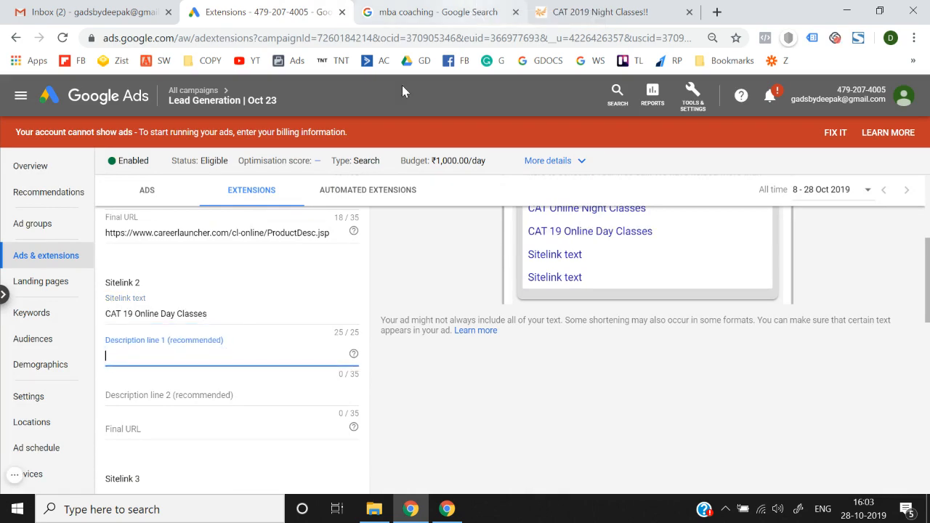
Step: Set Sitelink 2's first description to 'Night Classes' by pasting and trimming Sitelink 1's text
{"action": "scroll", "coordinate": [239, 254], "scroll_direction": "up", "scroll_amount": 2}
{"action": "triple_click", "coordinate": [232, 228]}
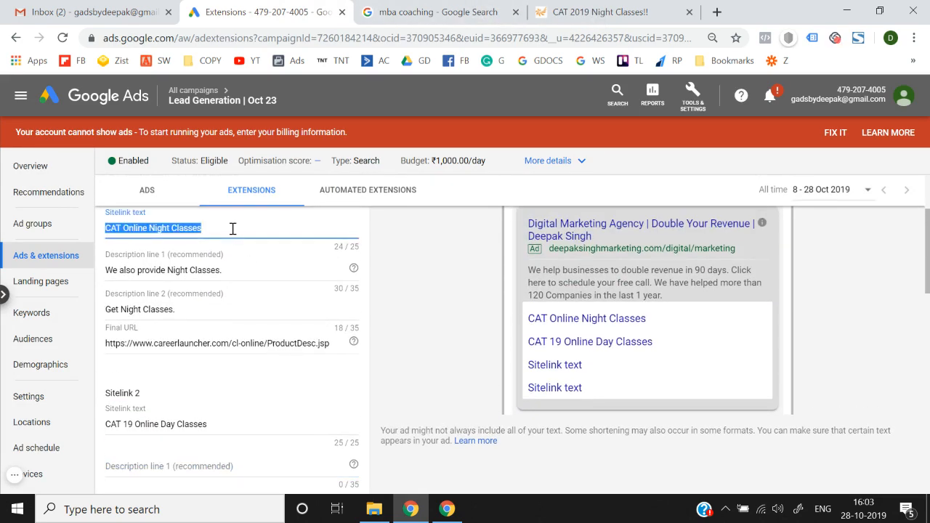
{"action": "scroll", "coordinate": [232, 231], "scroll_direction": "down", "scroll_amount": 2}
{"action": "left_click", "coordinate": [196, 318]}
{"action": "key", "text": "ctrl+v"}
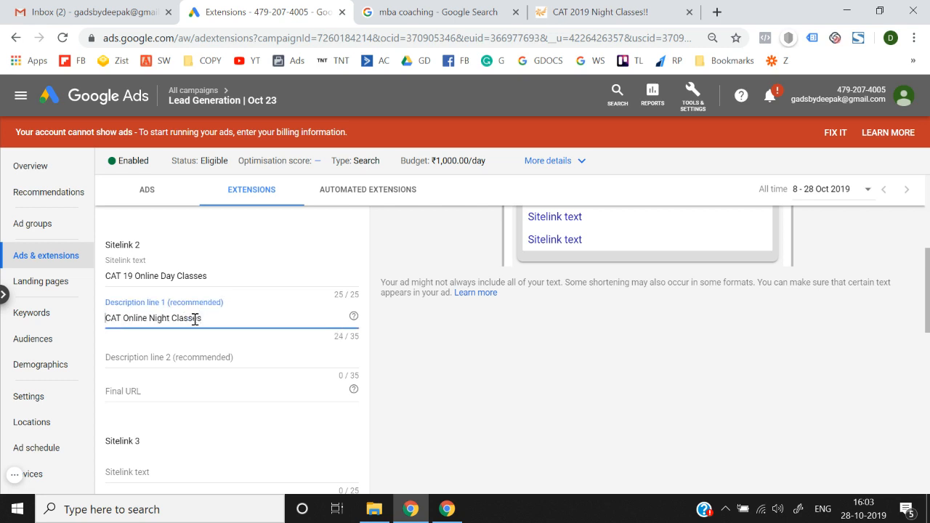
{"action": "key", "text": "shift+Right"}
{"action": "key", "text": "shift+Right"}
{"action": "key", "text": "shift+Right"}
{"action": "key", "text": "shift+Right"}
{"action": "key", "text": "shift+Right"}
{"action": "key", "text": "shift+Right"}
{"action": "key", "text": "shift+Right"}
{"action": "key", "text": "shift+Right"}
{"action": "key", "text": "shift+Right"}
{"action": "key", "text": "BackSpace"}
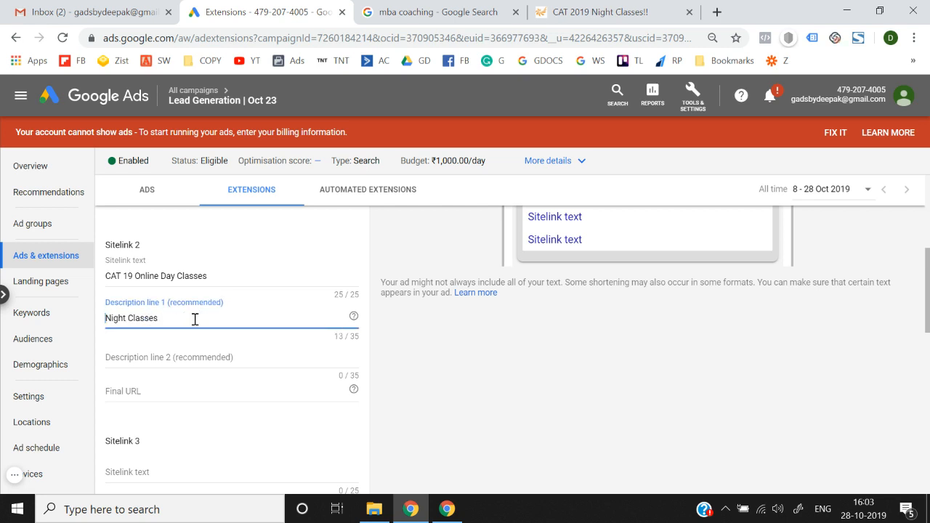
Step: Set Sitelink 2's second description to 'We Provide Get Night Classes.'
{"action": "scroll", "coordinate": [195, 320], "scroll_direction": "up", "scroll_amount": 2}
{"action": "triple_click", "coordinate": [203, 313]}
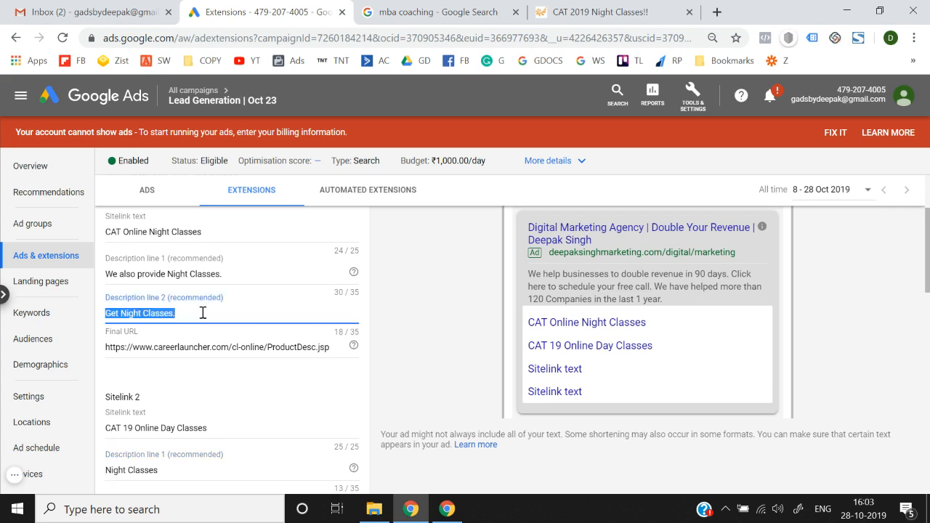
{"action": "scroll", "coordinate": [202, 315], "scroll_direction": "down", "scroll_amount": 4}
{"action": "scroll", "coordinate": [169, 334], "scroll_direction": "up", "scroll_amount": 3}
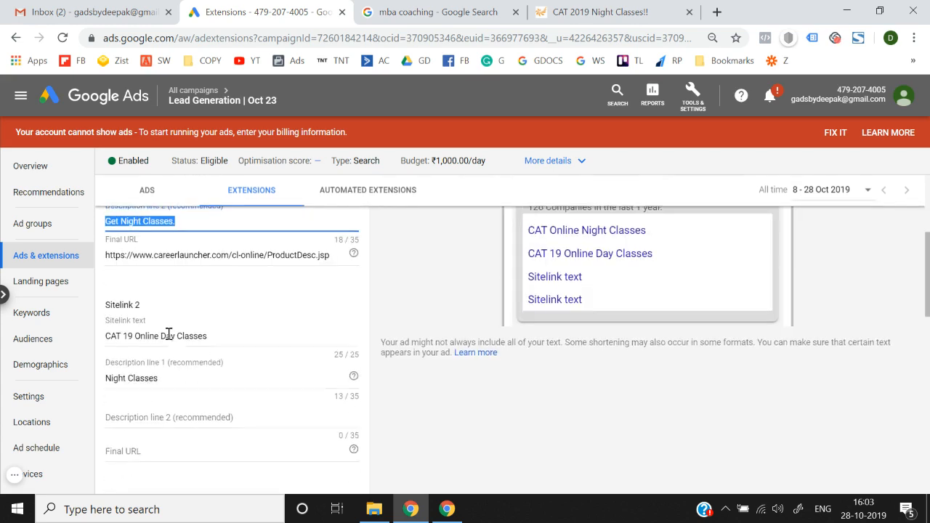
{"action": "left_click", "coordinate": [161, 432]}
{"action": "key", "text": "ctrl+v"}
{"action": "type", "text": "We Provide"}
{"action": "scroll", "coordinate": [162, 434], "scroll_direction": "up", "scroll_amount": 2}
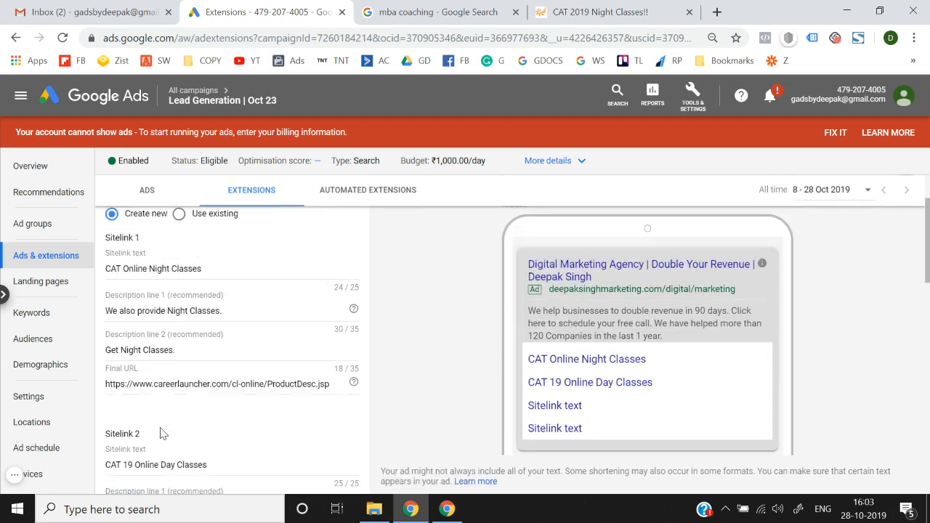
{"action": "scroll", "coordinate": [161, 431], "scroll_direction": "down", "scroll_amount": 2}
{"action": "scroll", "coordinate": [268, 396], "scroll_direction": "down", "scroll_amount": 1}
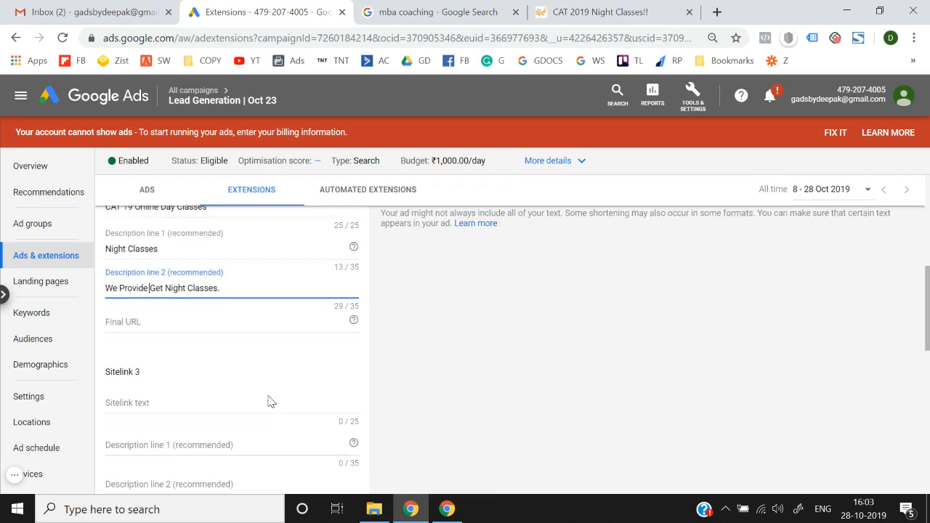
{"action": "left_click", "coordinate": [210, 324]}
{"action": "left_click", "coordinate": [438, 11]}
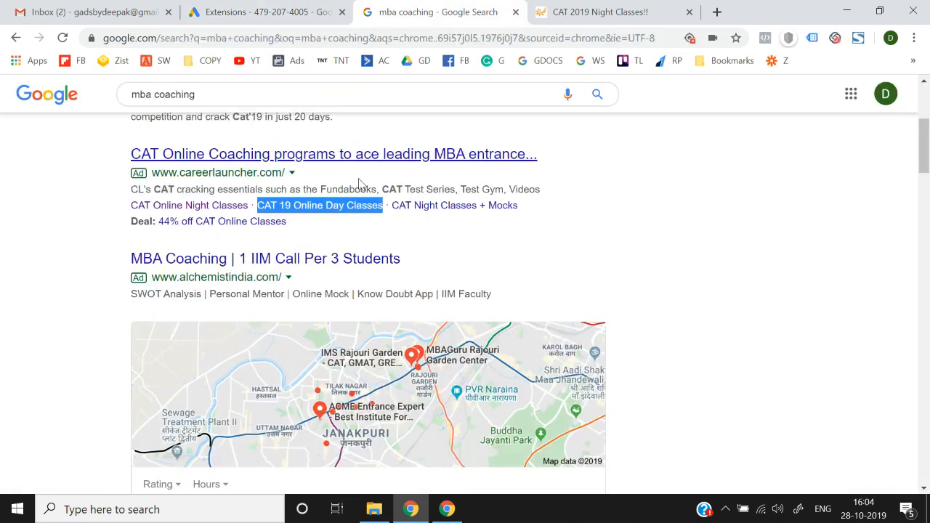
Step: Open the CAT 19 Online Day Classes page and paste its cl-online/index.jsp address as Sitelink 2's final URL
{"action": "right_click", "coordinate": [305, 206]}
{"action": "left_click", "coordinate": [320, 214]}
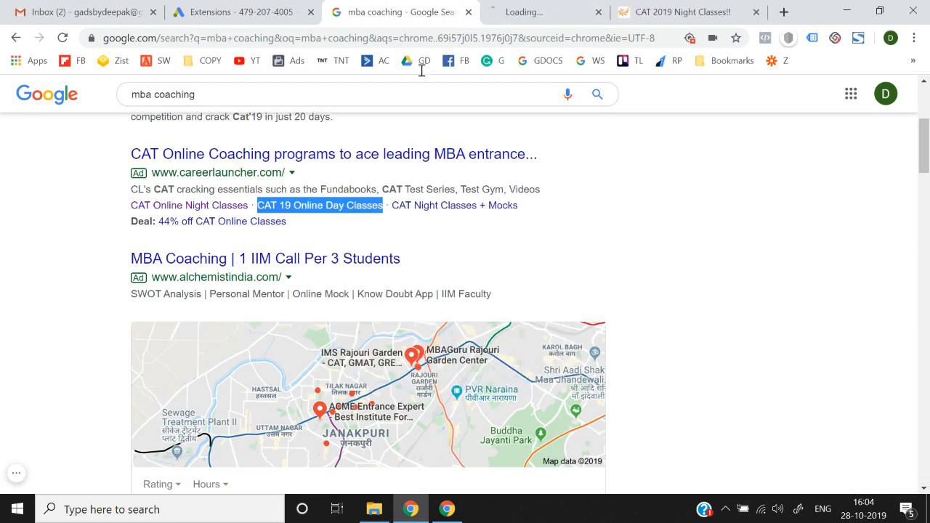
{"action": "left_click", "coordinate": [505, 10]}
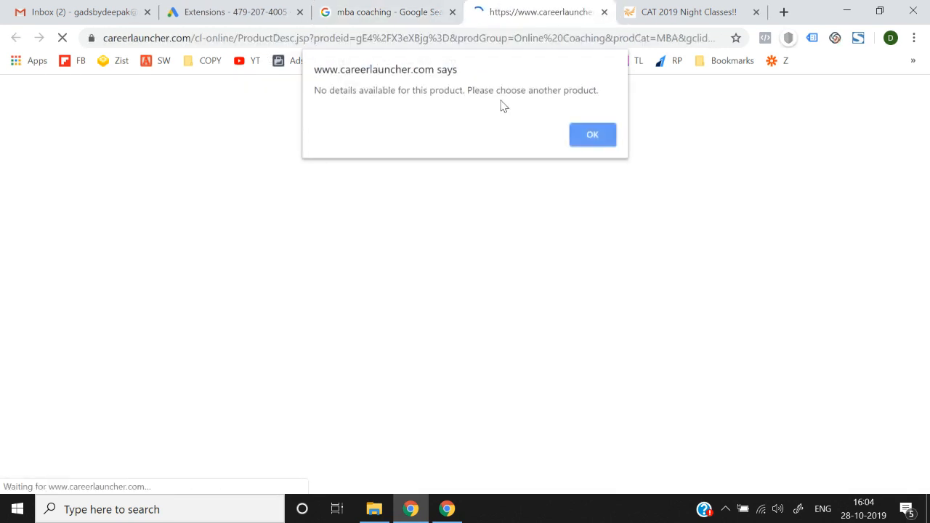
{"action": "left_click", "coordinate": [591, 135]}
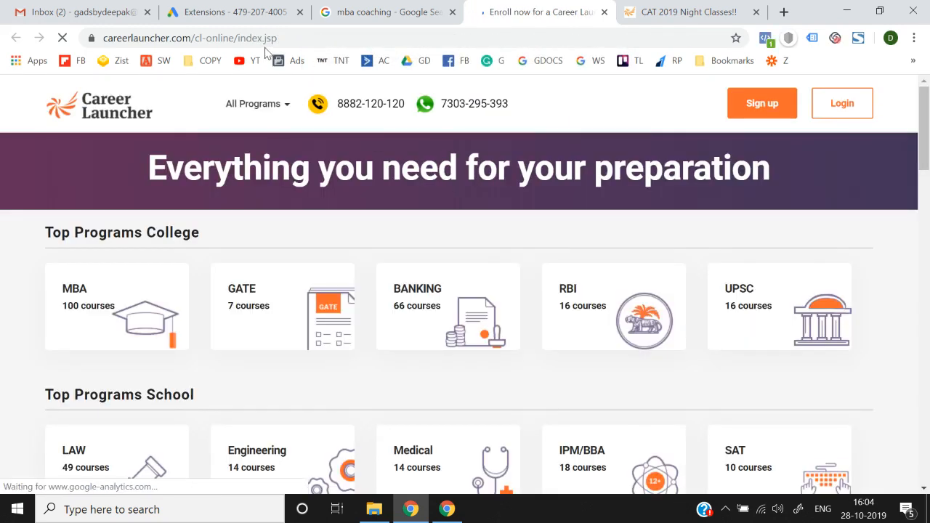
{"action": "left_click", "coordinate": [301, 38]}
{"action": "key", "text": "ctrl+c"}
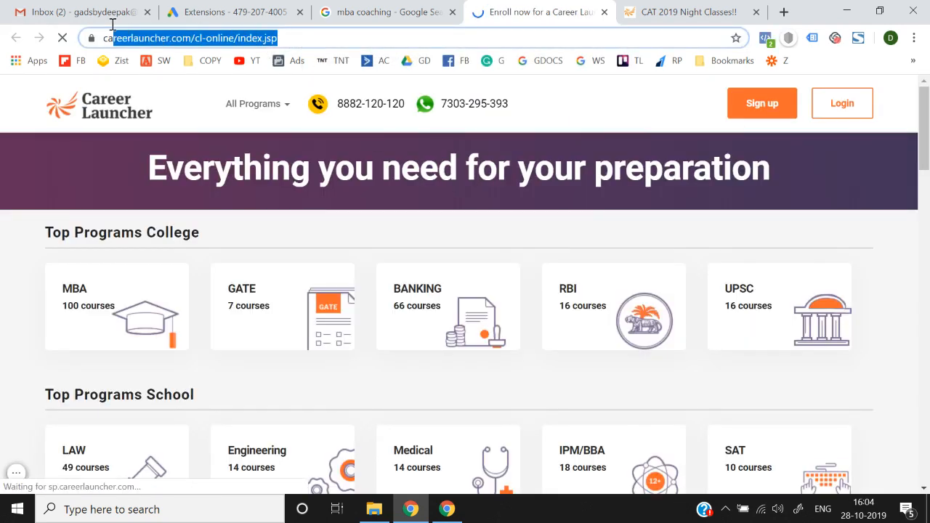
{"action": "left_click", "coordinate": [221, 12]}
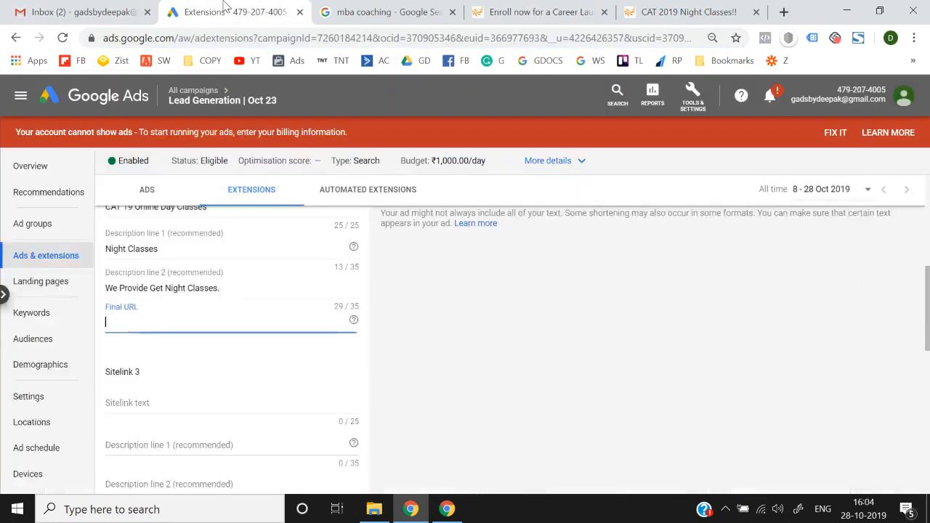
{"action": "key", "text": "ctrl+v"}
{"action": "left_click", "coordinate": [438, 379]}
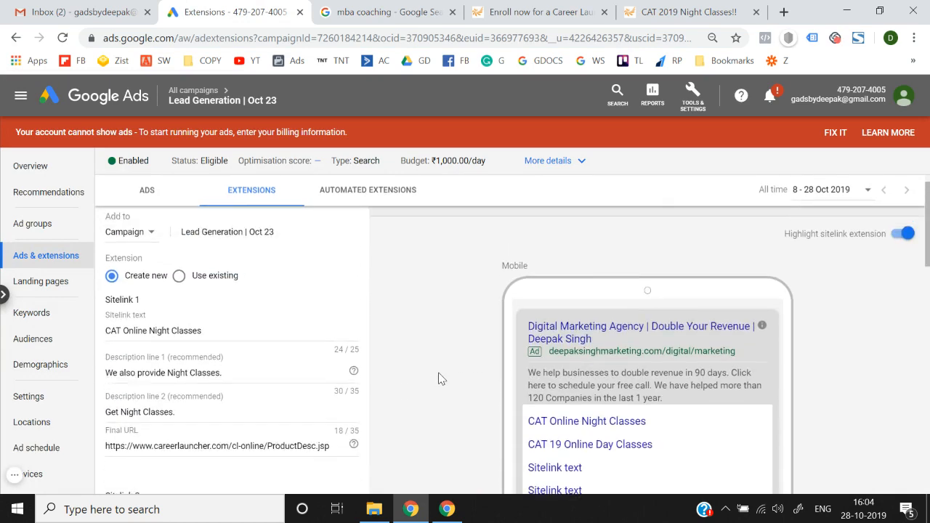
{"action": "scroll", "coordinate": [441, 379], "scroll_direction": "down", "scroll_amount": 1}
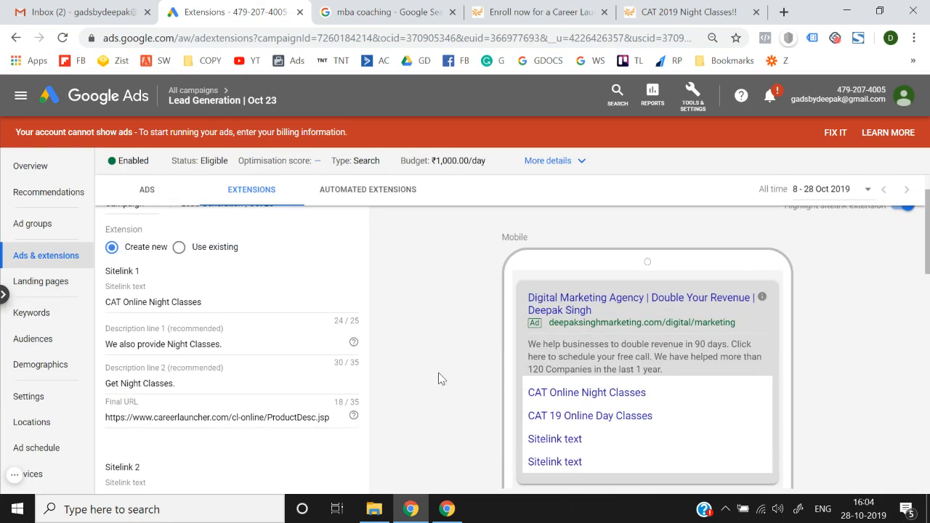
{"action": "scroll", "coordinate": [439, 378], "scroll_direction": "down", "scroll_amount": 5}
{"action": "scroll", "coordinate": [230, 352], "scroll_direction": "down", "scroll_amount": 3}
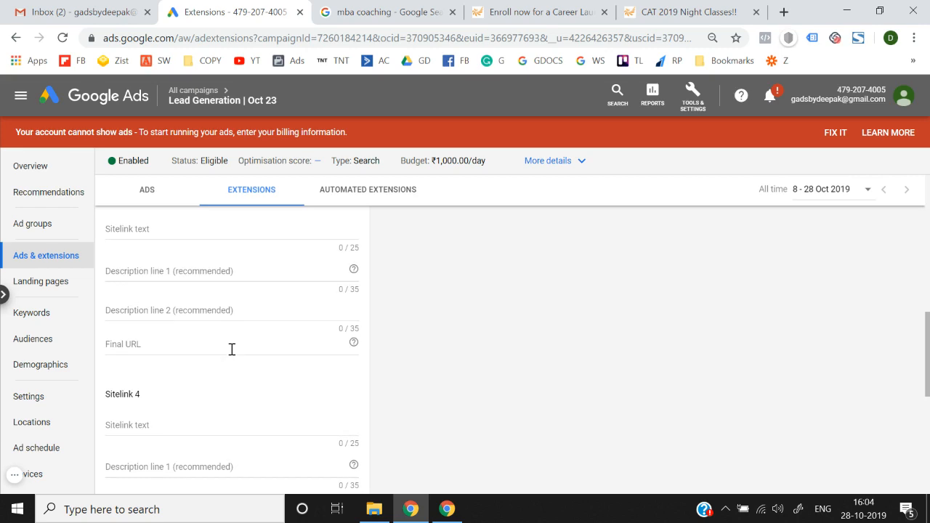
{"action": "scroll", "coordinate": [230, 352], "scroll_direction": "up", "scroll_amount": 8}
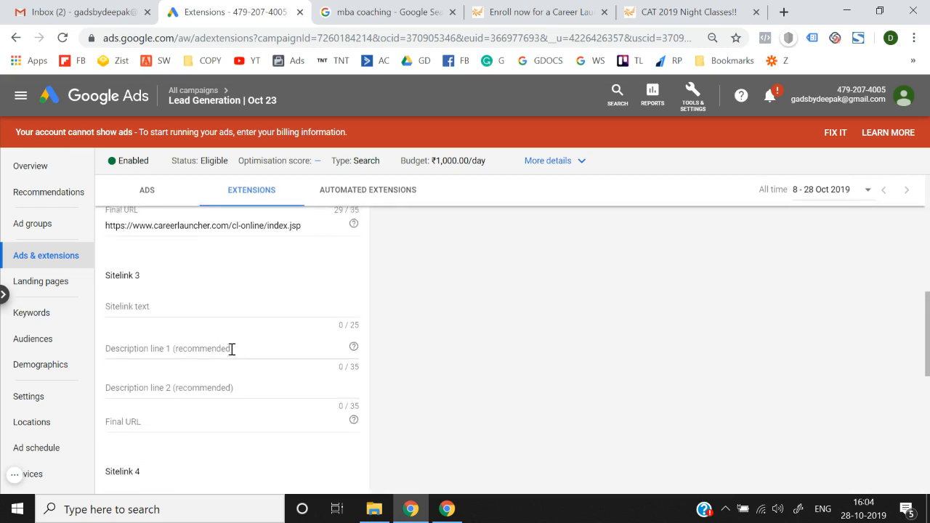
{"action": "scroll", "coordinate": [369, 369], "scroll_direction": "down", "scroll_amount": 5}
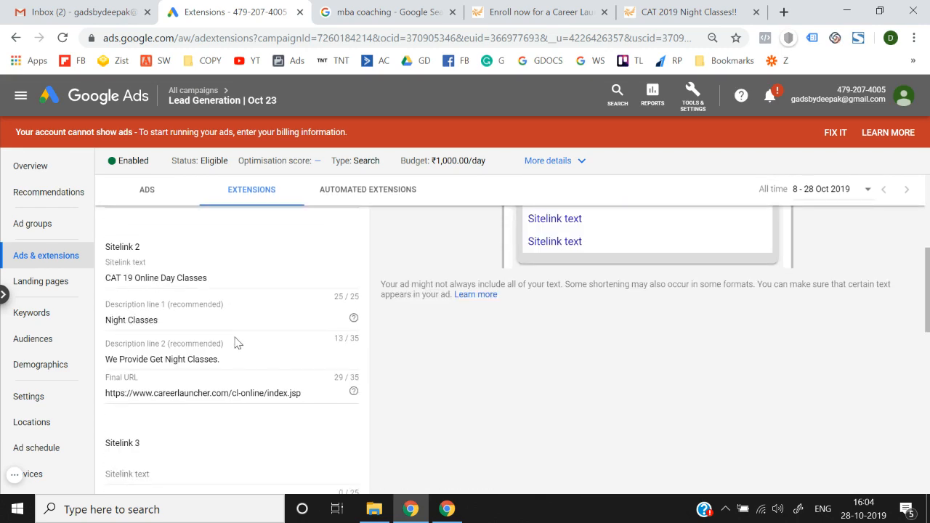
{"action": "scroll", "coordinate": [237, 343], "scroll_direction": "up", "scroll_amount": 4}
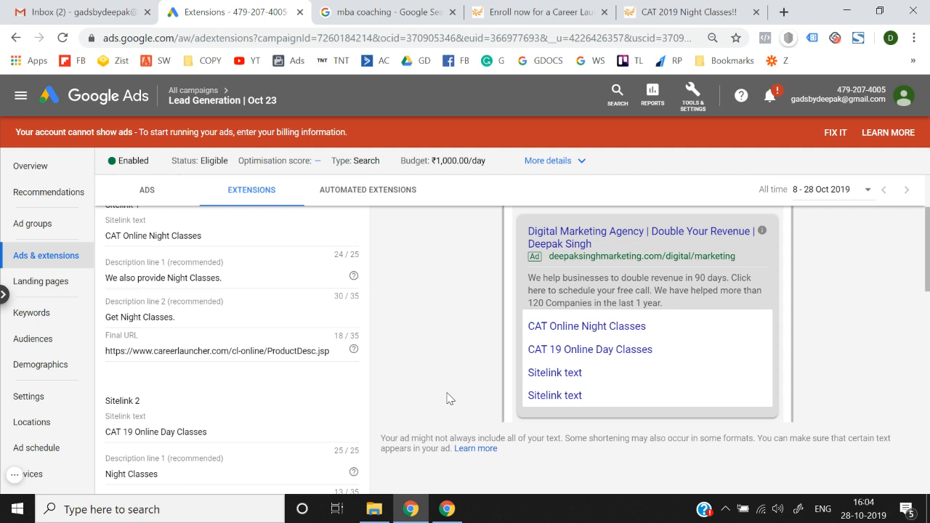
{"action": "scroll", "coordinate": [448, 398], "scroll_direction": "down", "scroll_amount": 5}
Step: Set Sitelink 3's text to 'CAT Night Classes + Mocks', copied from the search results
{"action": "left_click", "coordinate": [207, 260]}
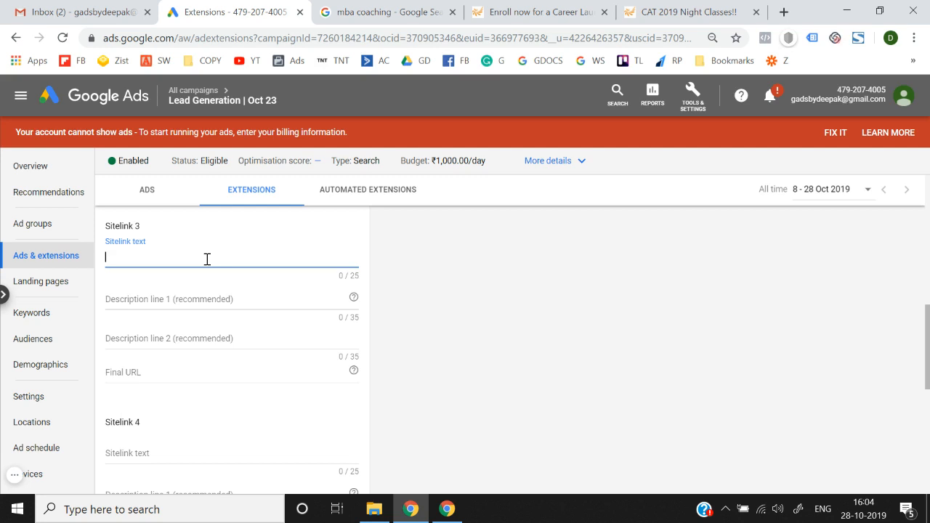
{"action": "left_click", "coordinate": [398, 9]}
{"action": "left_click_drag", "start_coordinate": [536, 218], "coordinate": [393, 215]}
{"action": "key", "text": "ctrl+c"}
{"action": "left_click", "coordinate": [233, 12]}
{"action": "left_click", "coordinate": [262, 335]}
{"action": "key", "text": "ctrl+v"}
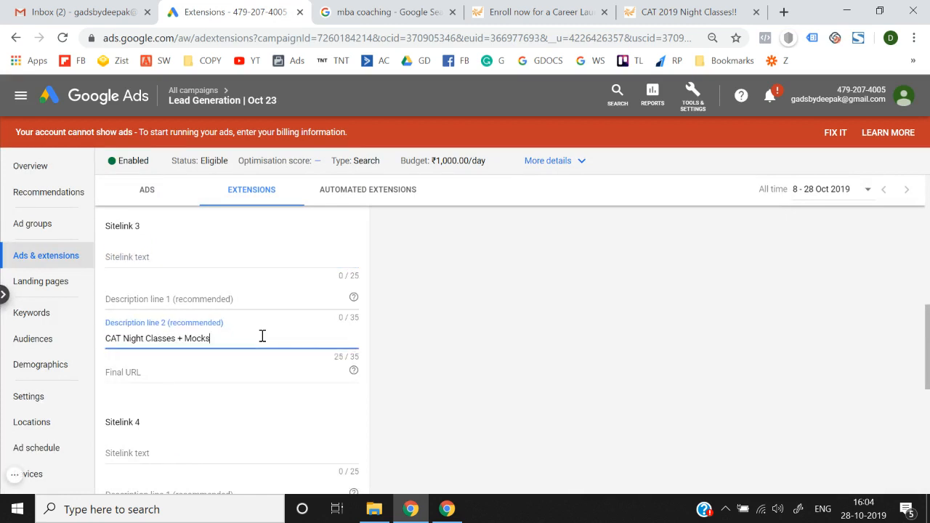
{"action": "key", "text": "ctrl+a"}
{"action": "key", "text": "BackSpace"}
{"action": "left_click", "coordinate": [176, 261]}
{"action": "key", "text": "ctrl+v"}
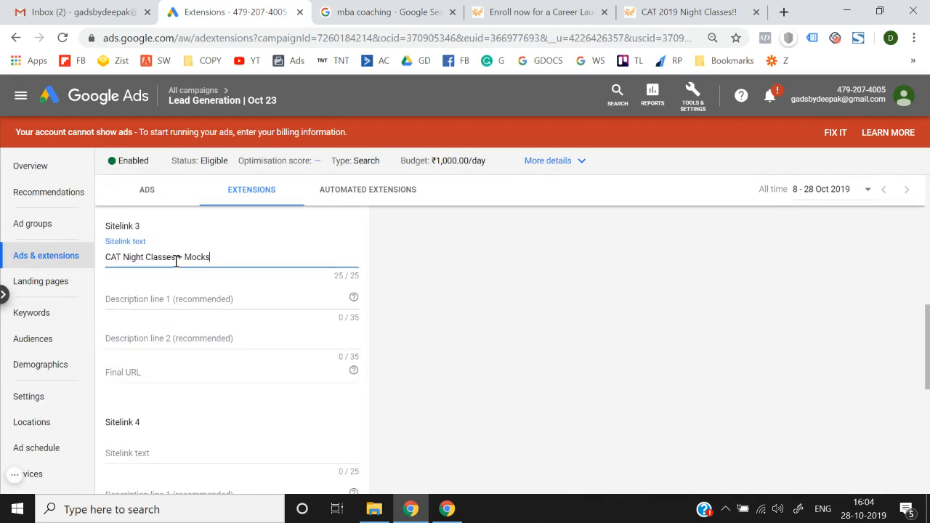
Step: Copy the Career Launcher page address and clear it from Sitelink 3's Description line 1
{"action": "left_click", "coordinate": [173, 297]}
{"action": "left_click", "coordinate": [509, 8]}
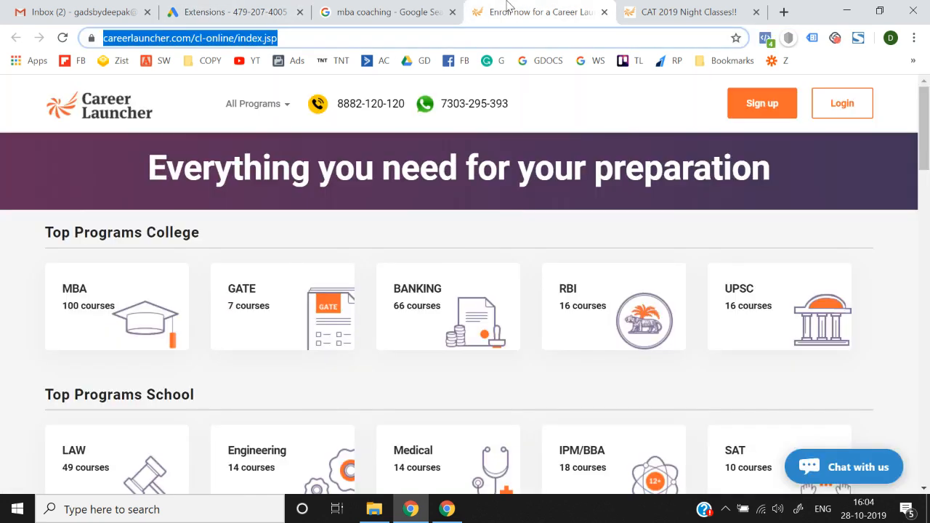
{"action": "key", "text": "ctrl+c"}
{"action": "left_click", "coordinate": [232, 12]}
{"action": "key", "text": "ctrl+v"}
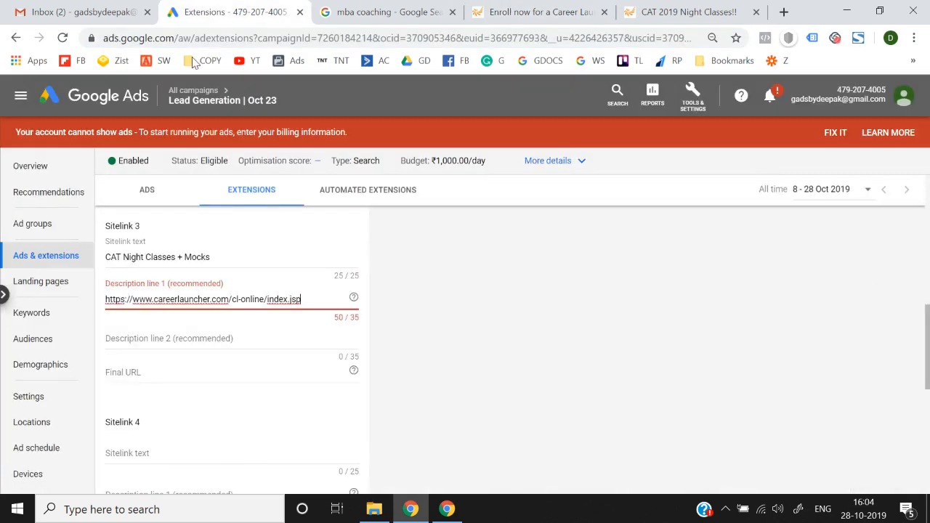
{"action": "left_click", "coordinate": [223, 339]}
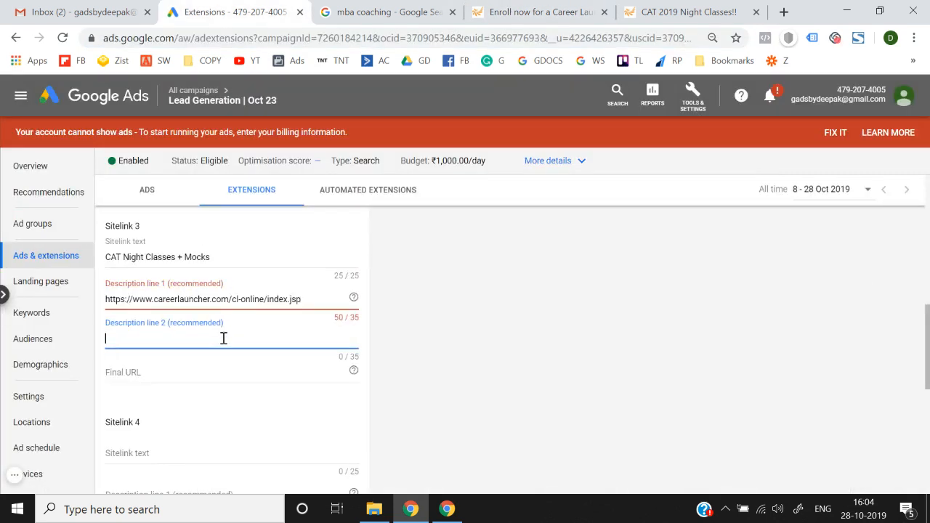
{"action": "left_click", "coordinate": [318, 299]}
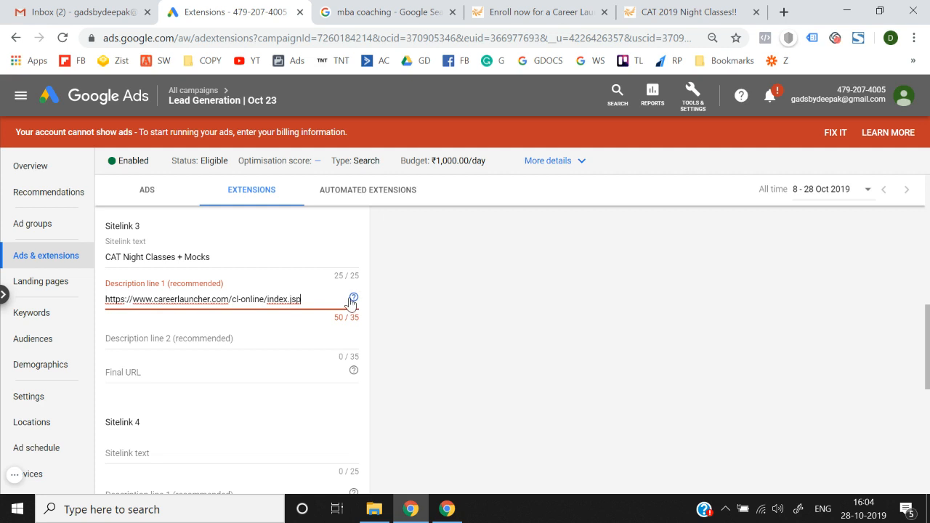
{"action": "key", "text": "ctrl+a"}
{"action": "key", "text": "BackSpace"}
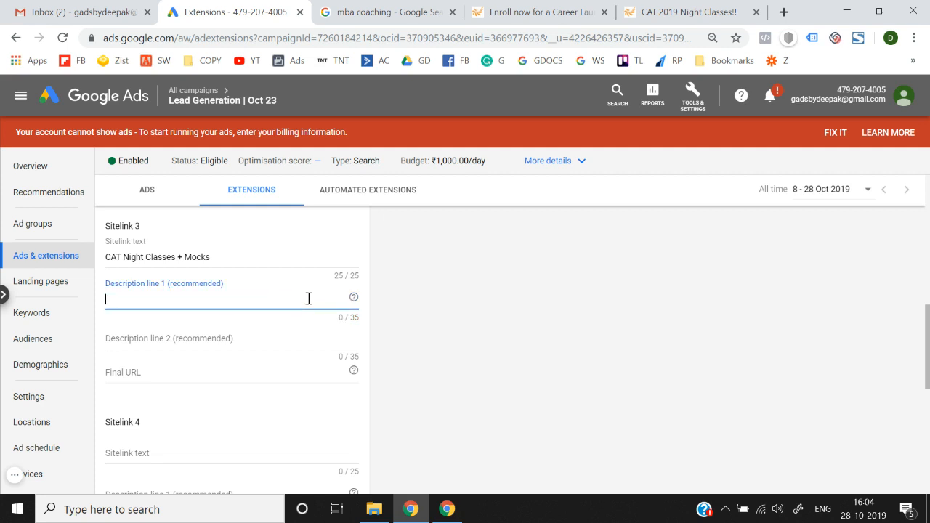
Step: Paste the Career Launcher index.jsp address as Sitelink 3's Final URL
{"action": "left_click", "coordinate": [232, 377]}
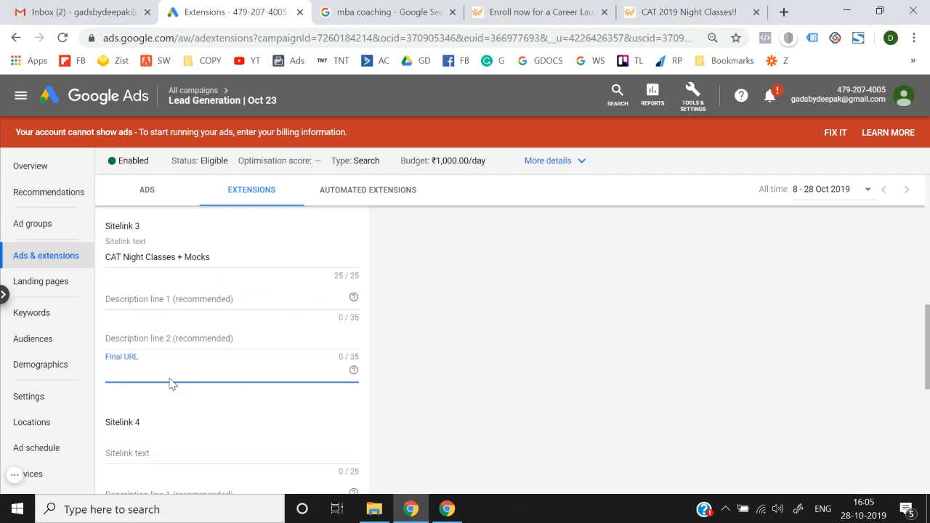
{"action": "left_click", "coordinate": [538, 12]}
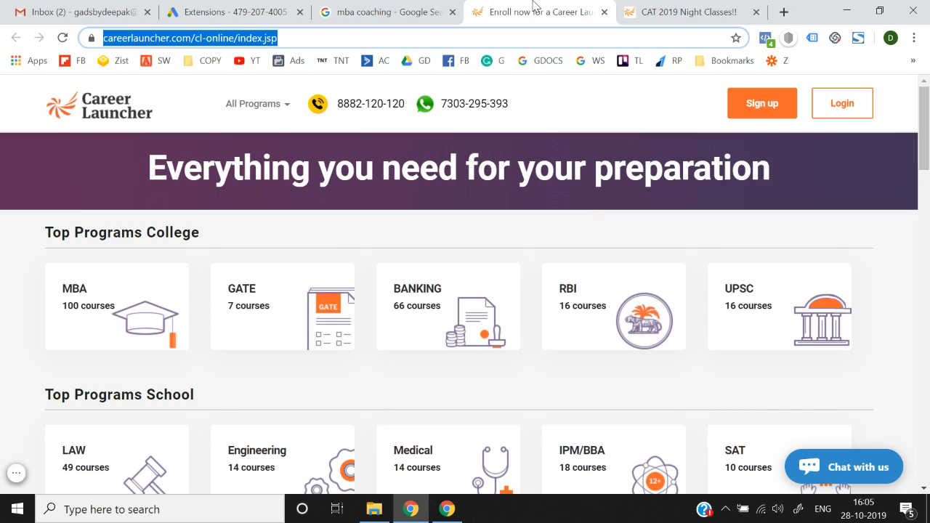
{"action": "left_click", "coordinate": [191, 10]}
{"action": "key", "text": "ctrl+v"}
Step: Fill Sitelink 3's Description line 1 with placeholder text 'Hkdhwkeh'
{"action": "left_click", "coordinate": [170, 300]}
{"action": "type", "text": "Hkdhwkeh"}
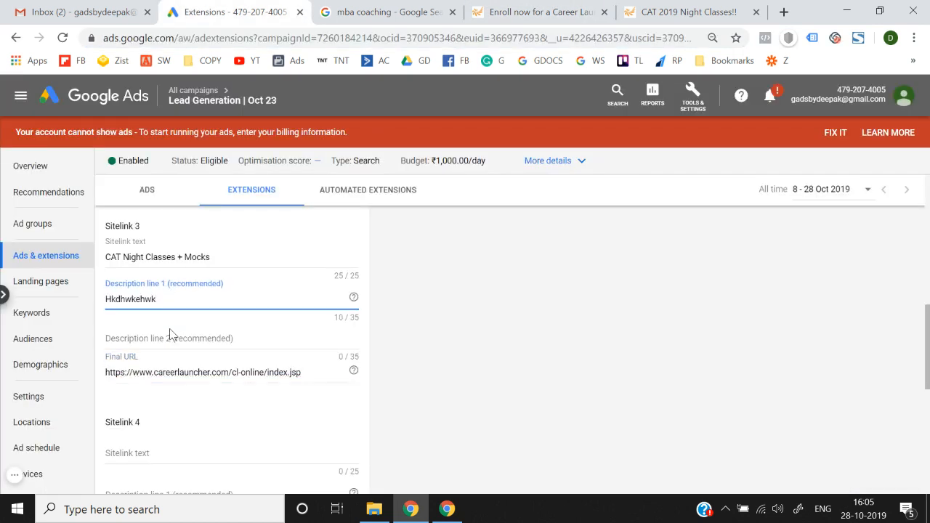
{"action": "left_click", "coordinate": [170, 334]}
{"action": "left_click", "coordinate": [424, 370]}
{"action": "scroll", "coordinate": [424, 370], "scroll_direction": "up", "scroll_amount": 7}
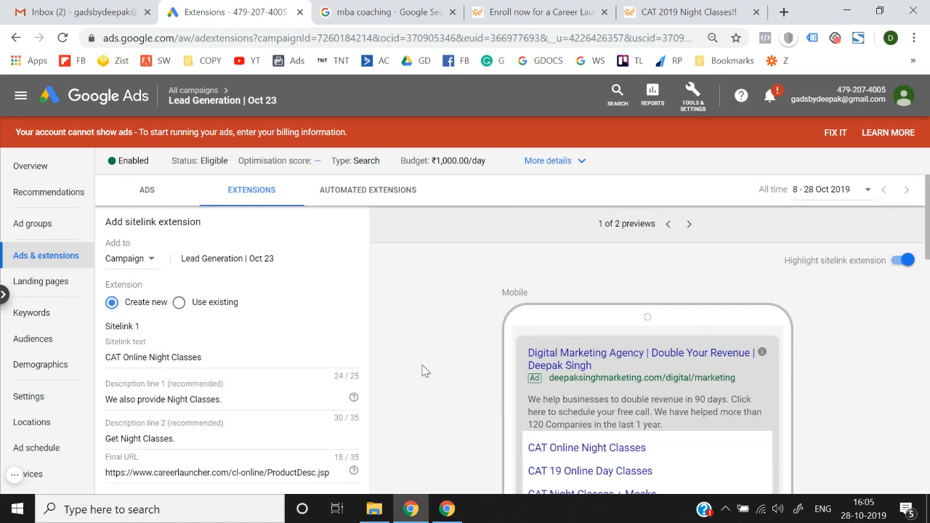
{"action": "scroll", "coordinate": [424, 370], "scroll_direction": "down", "scroll_amount": 10}
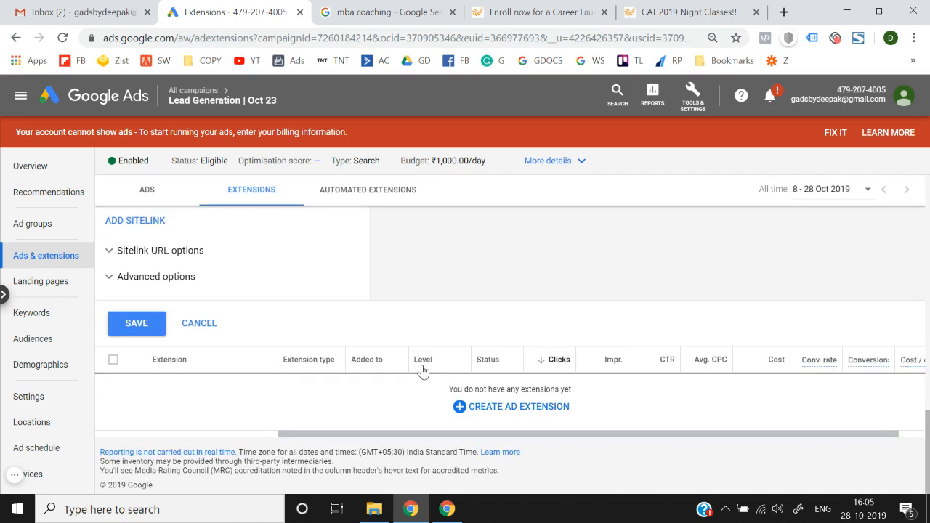
{"action": "scroll", "coordinate": [370, 354], "scroll_direction": "up", "scroll_amount": 1}
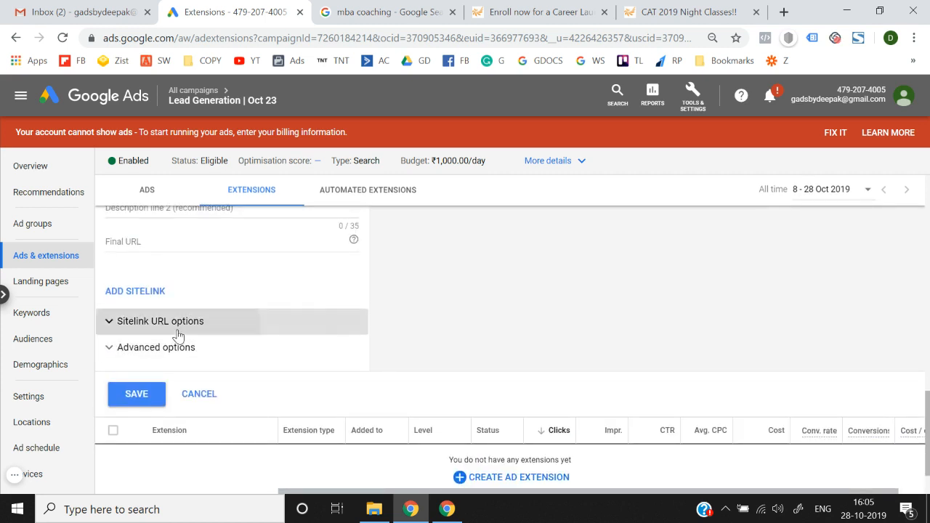
Step: Expand the sitelink Advanced options: Mobile preference unticked, dates None, all days scheduled
{"action": "left_click", "coordinate": [178, 334]}
{"action": "scroll", "coordinate": [213, 336], "scroll_direction": "down", "scroll_amount": 1}
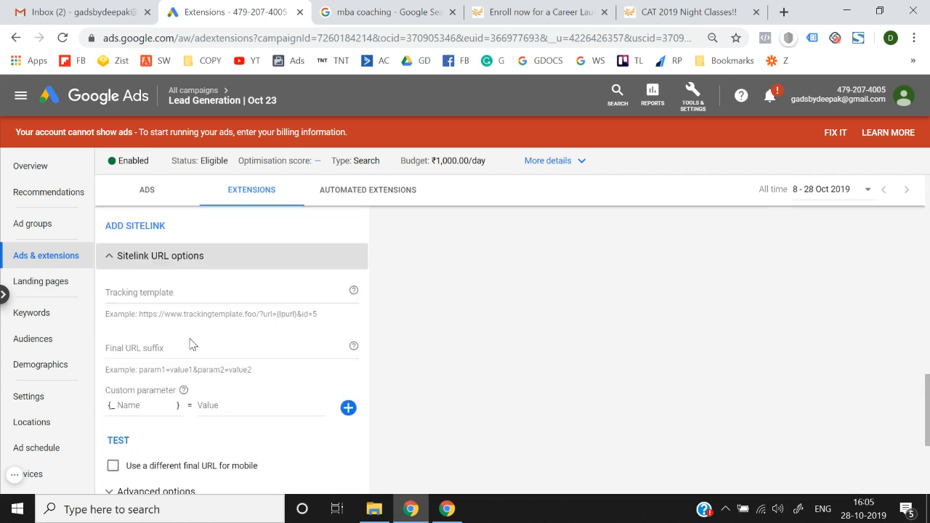
{"action": "scroll", "coordinate": [165, 366], "scroll_direction": "down", "scroll_amount": 1}
{"action": "scroll", "coordinate": [174, 283], "scroll_direction": "up", "scroll_amount": 1}
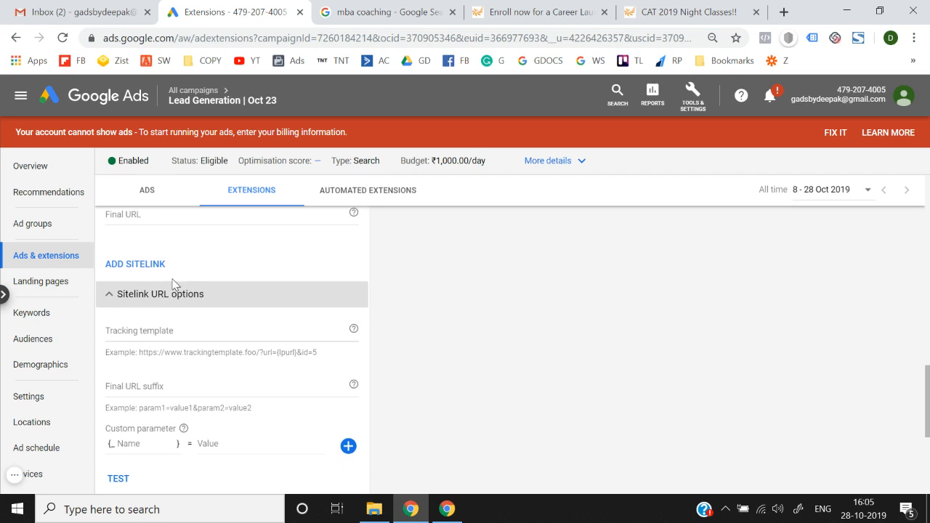
{"action": "left_click", "coordinate": [163, 304]}
{"action": "left_click", "coordinate": [163, 303]}
{"action": "left_click", "coordinate": [162, 304]}
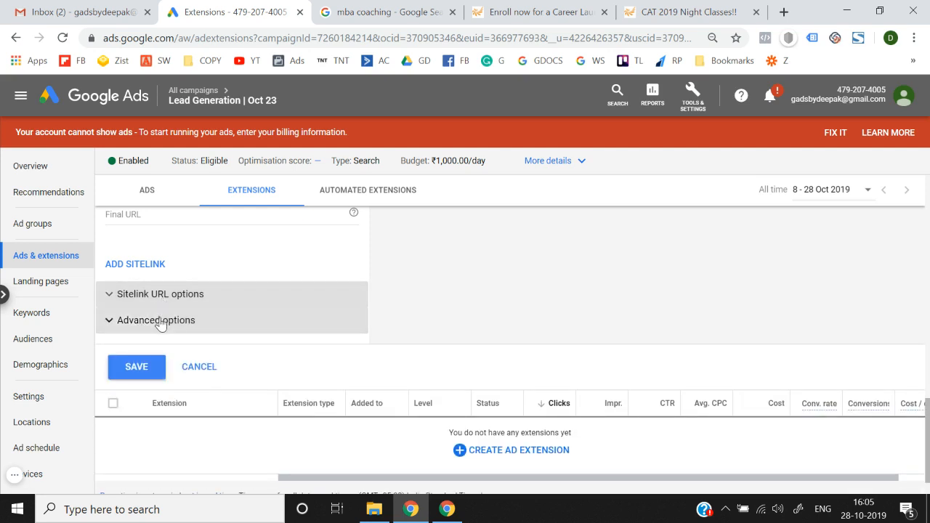
{"action": "left_click", "coordinate": [160, 324]}
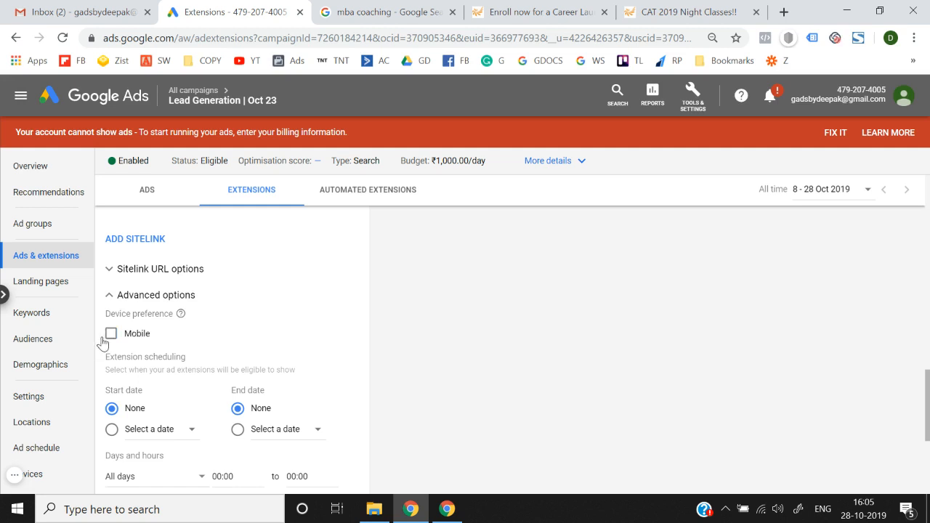
{"action": "scroll", "coordinate": [109, 341], "scroll_direction": "down", "scroll_amount": 2}
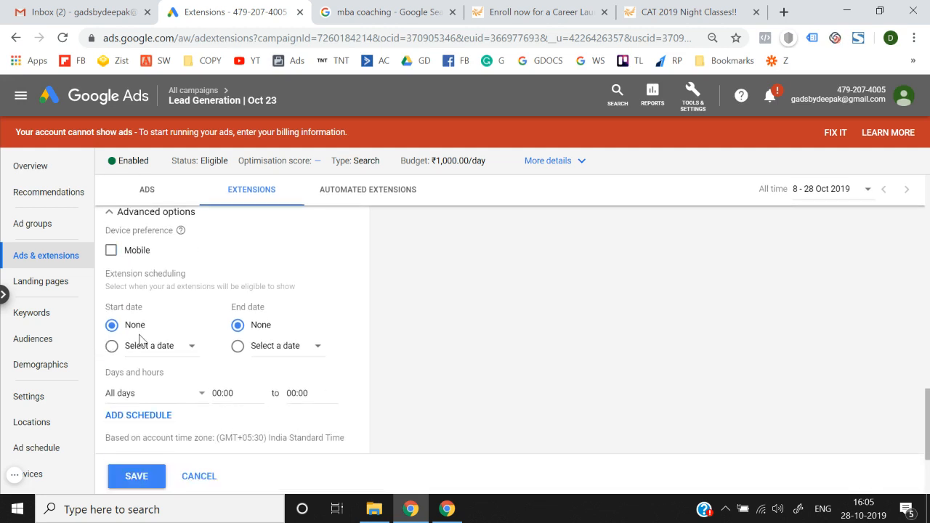
{"action": "scroll", "coordinate": [128, 336], "scroll_direction": "up", "scroll_amount": 1}
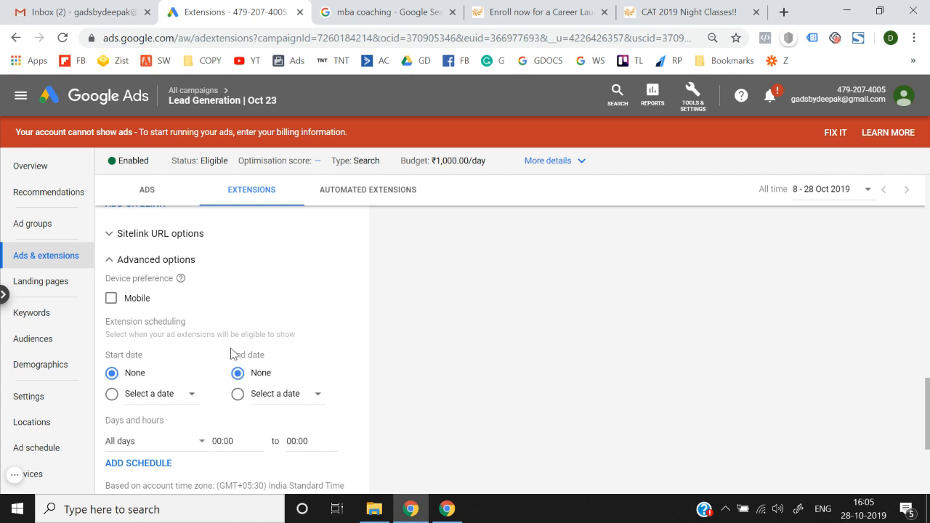
{"action": "scroll", "coordinate": [231, 348], "scroll_direction": "down", "scroll_amount": 2}
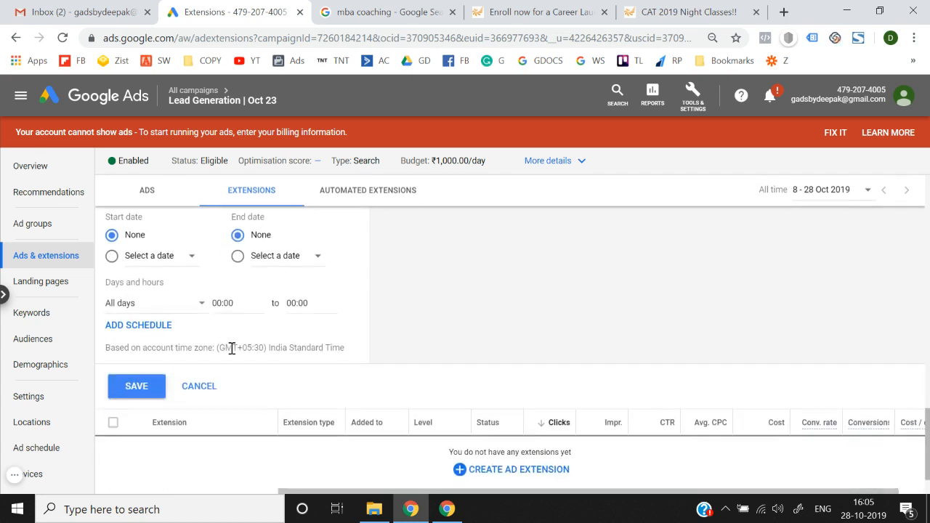
Step: Leave the Days and hours schedule at All days
{"action": "left_click", "coordinate": [141, 293]}
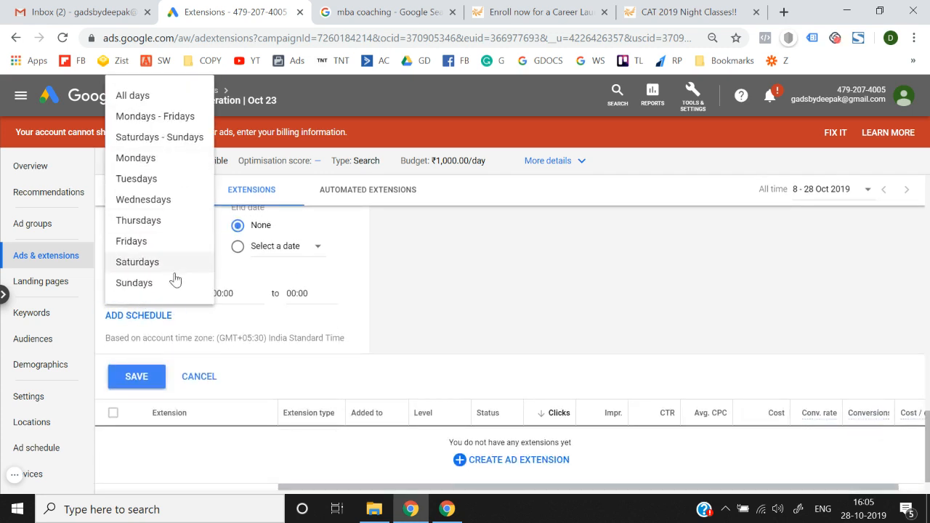
{"action": "left_click", "coordinate": [389, 288]}
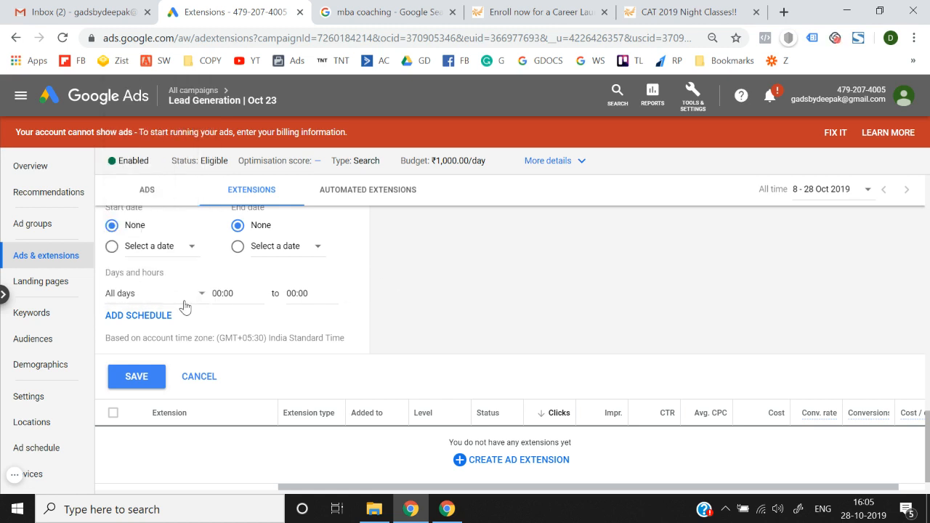
{"action": "scroll", "coordinate": [185, 306], "scroll_direction": "up", "scroll_amount": 15}
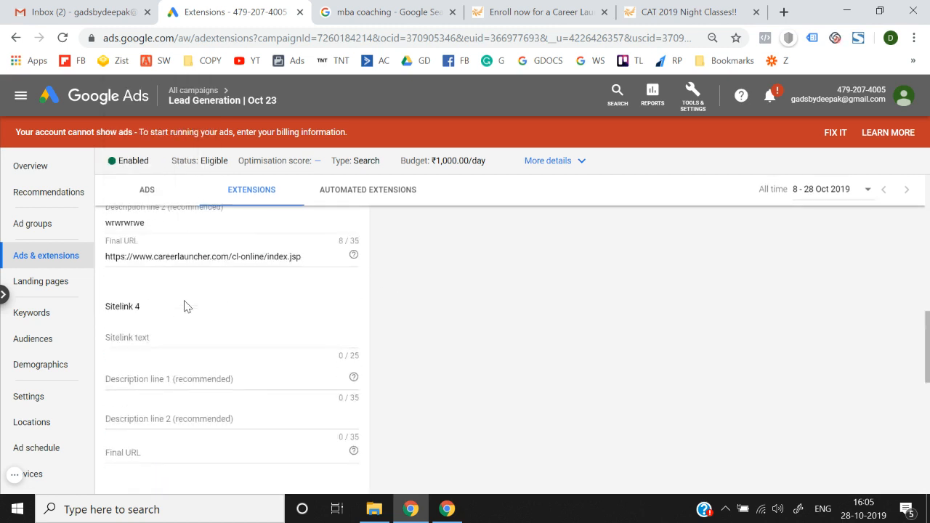
{"action": "scroll", "coordinate": [184, 306], "scroll_direction": "down", "scroll_amount": 5}
{"action": "scroll", "coordinate": [185, 306], "scroll_direction": "down", "scroll_amount": 6}
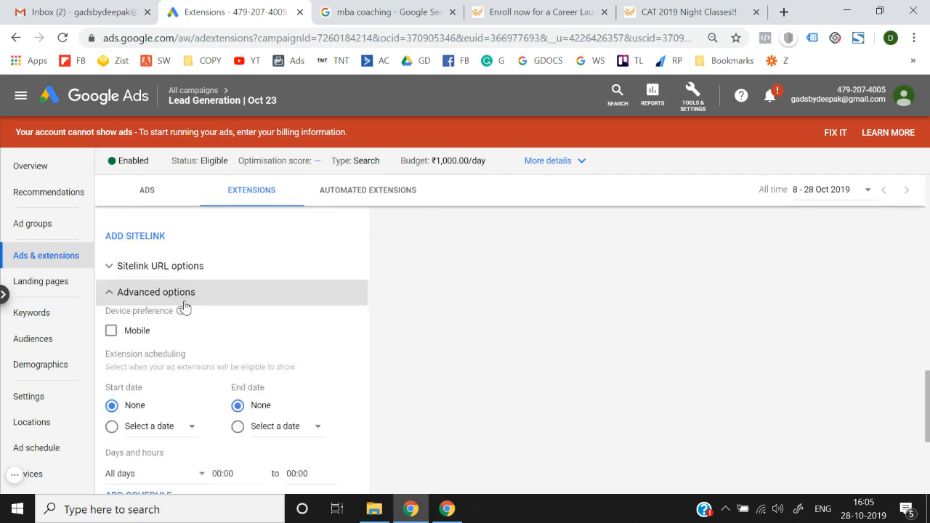
{"action": "scroll", "coordinate": [184, 308], "scroll_direction": "up", "scroll_amount": 3}
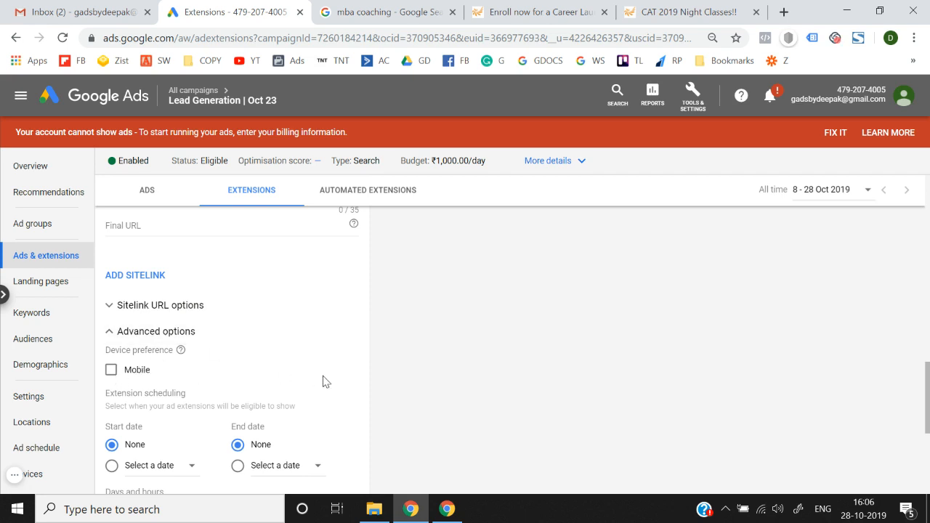
{"action": "scroll", "coordinate": [324, 380], "scroll_direction": "down", "scroll_amount": 2}
Step: Switch Start date from None to Select a date, without picking a date
{"action": "left_click", "coordinate": [162, 371]}
{"action": "left_click", "coordinate": [163, 372]}
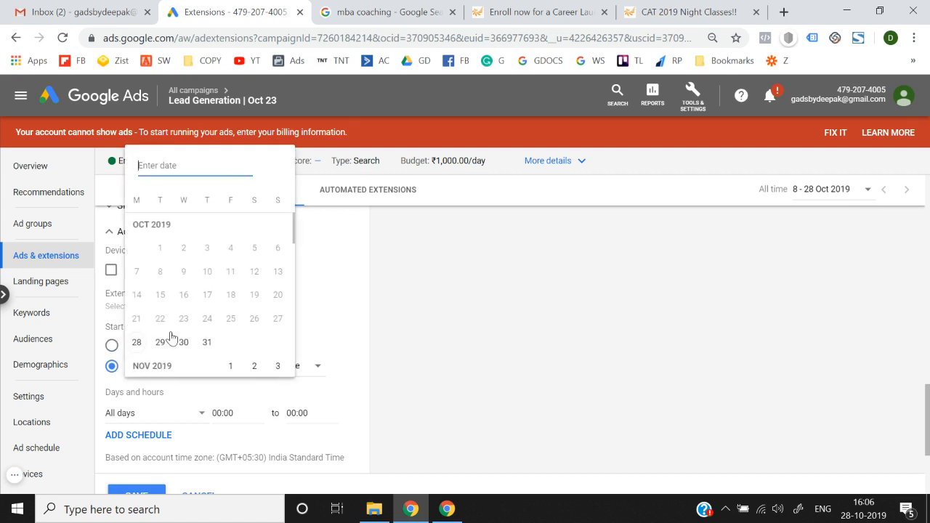
{"action": "left_click", "coordinate": [385, 374]}
{"action": "scroll", "coordinate": [387, 374], "scroll_direction": "down", "scroll_amount": 2}
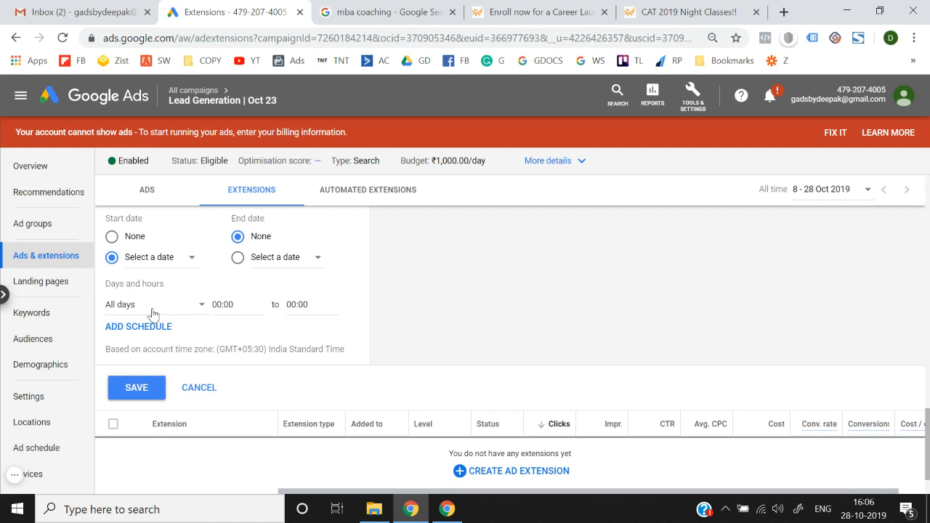
Step: Save the three sitelink extensions and bring up the extension-type menu
{"action": "left_click", "coordinate": [142, 385]}
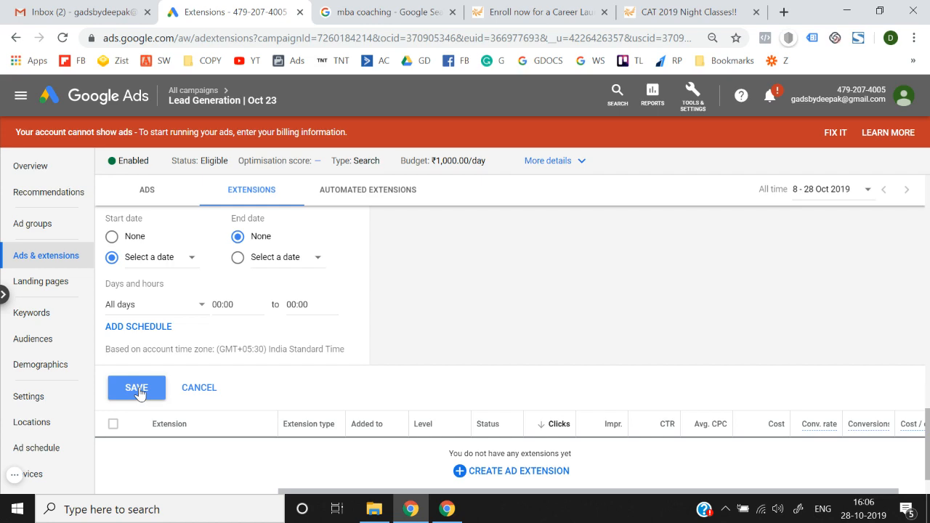
{"action": "scroll", "coordinate": [139, 392], "scroll_direction": "up", "scroll_amount": 6}
{"action": "scroll", "coordinate": [139, 392], "scroll_direction": "down", "scroll_amount": 5}
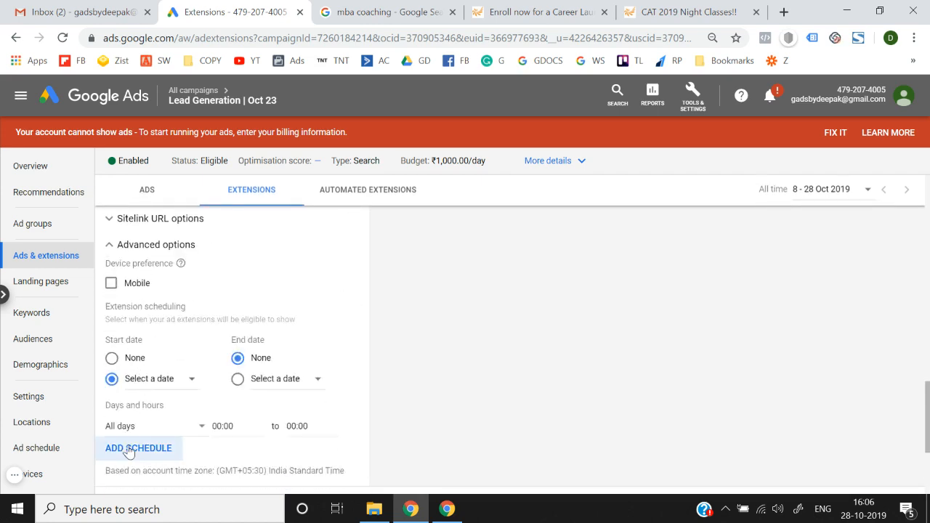
{"action": "scroll", "coordinate": [130, 450], "scroll_direction": "down", "scroll_amount": 3}
{"action": "left_click", "coordinate": [138, 346]}
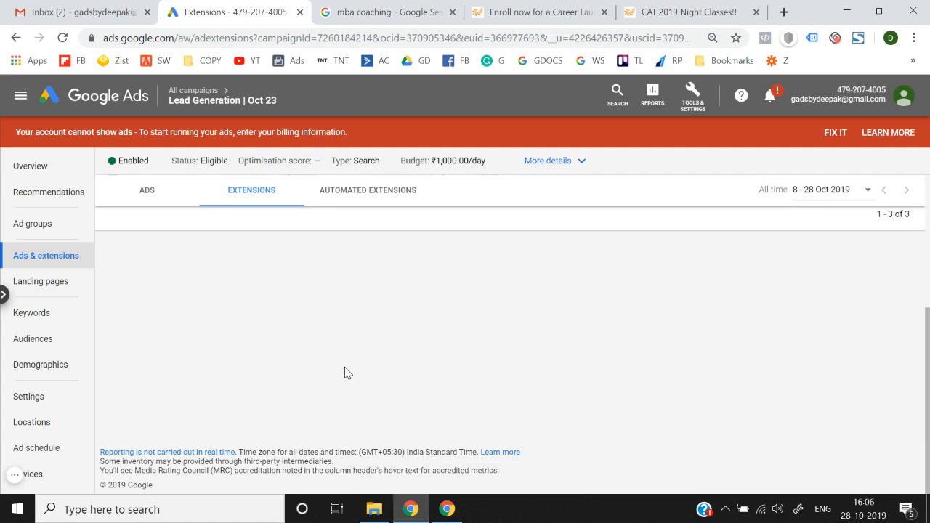
{"action": "scroll", "coordinate": [512, 382], "scroll_direction": "right", "scroll_amount": 1}
{"action": "scroll", "coordinate": [512, 382], "scroll_direction": "left", "scroll_amount": 1}
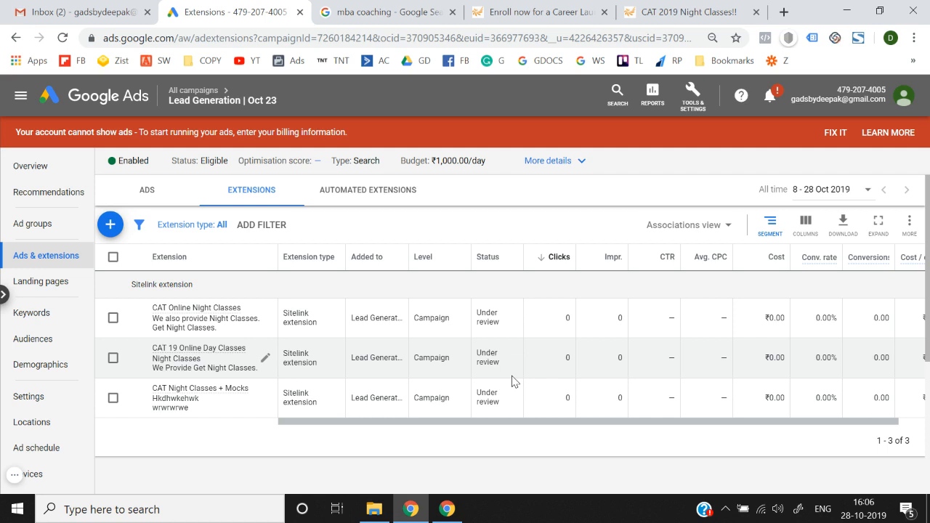
{"action": "left_click", "coordinate": [111, 224]}
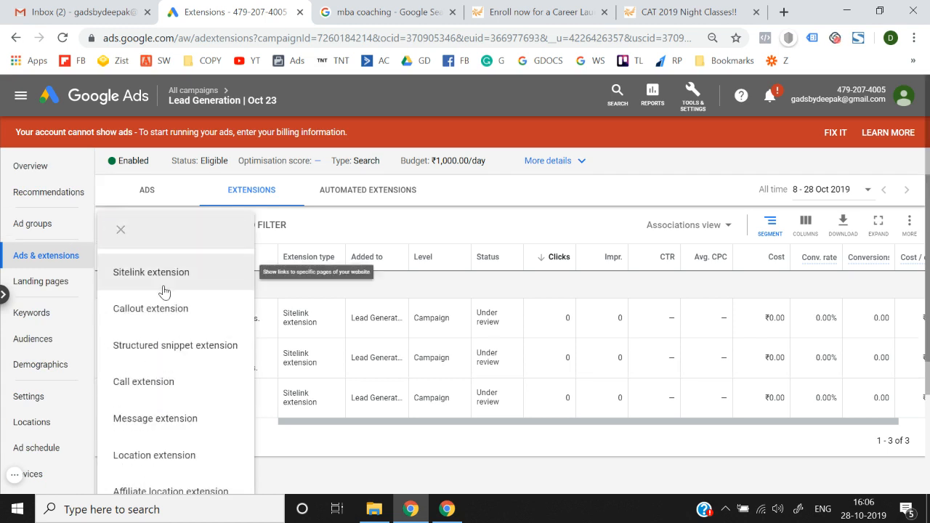
{"action": "left_click", "coordinate": [441, 12]}
Step: Select phrases from the izito ad description, then return to the Google Ads extensions page
{"action": "scroll", "coordinate": [253, 271], "scroll_direction": "down", "scroll_amount": 12}
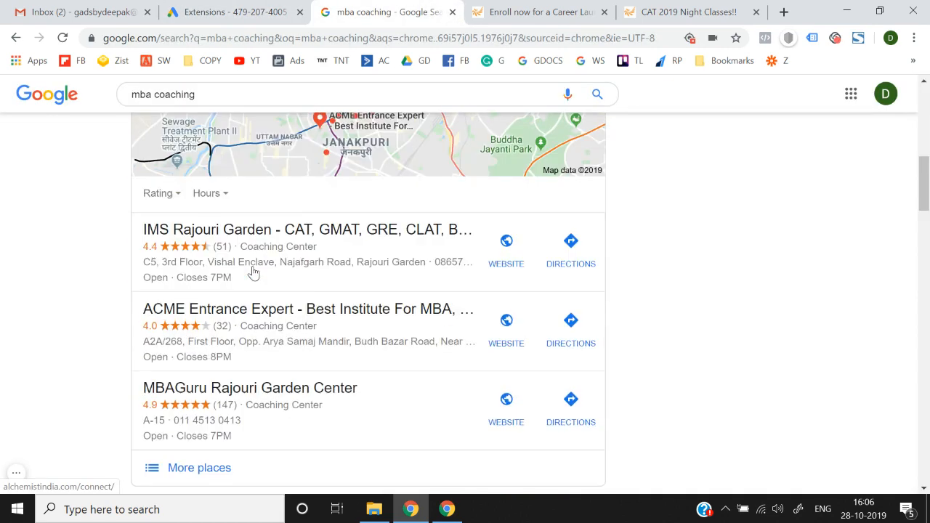
{"action": "scroll", "coordinate": [234, 348], "scroll_direction": "down", "scroll_amount": 15}
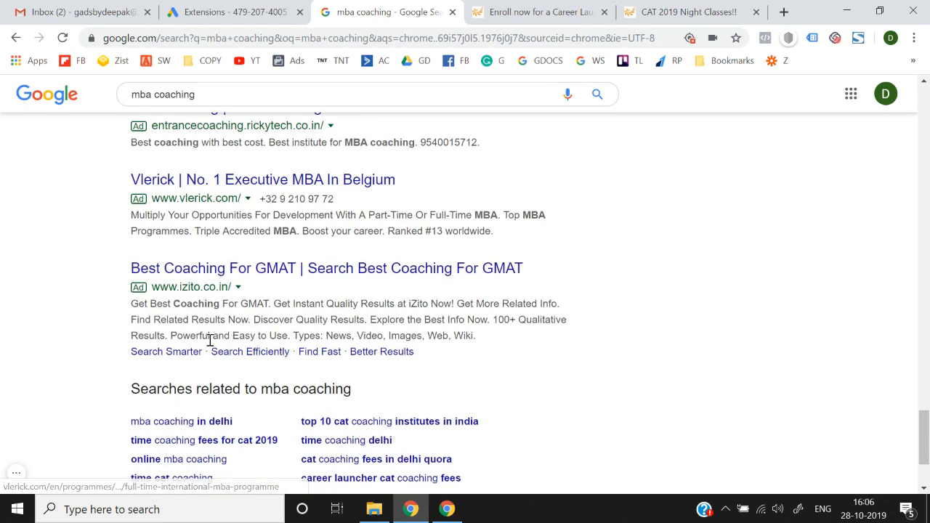
{"action": "left_click_drag", "start_coordinate": [182, 336], "coordinate": [301, 335]}
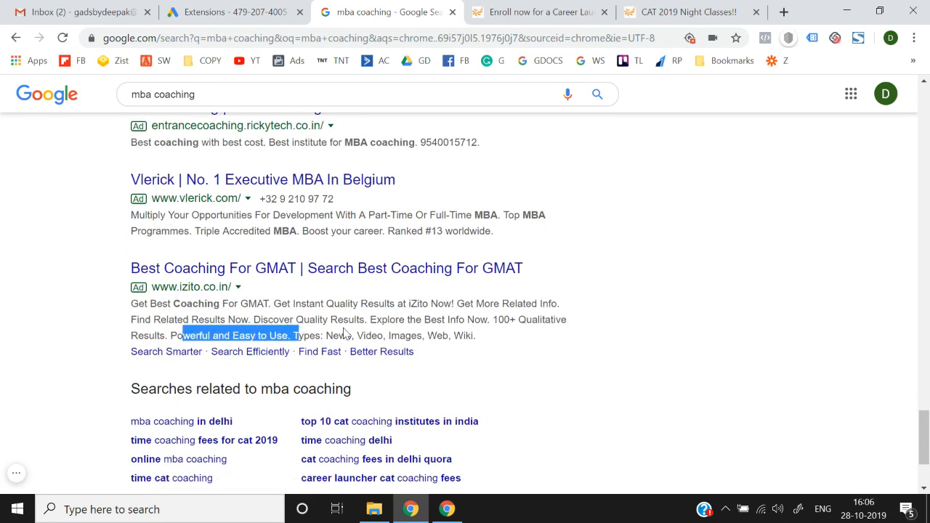
{"action": "left_click_drag", "start_coordinate": [368, 321], "coordinate": [504, 334]}
{"action": "left_click", "coordinate": [503, 334]}
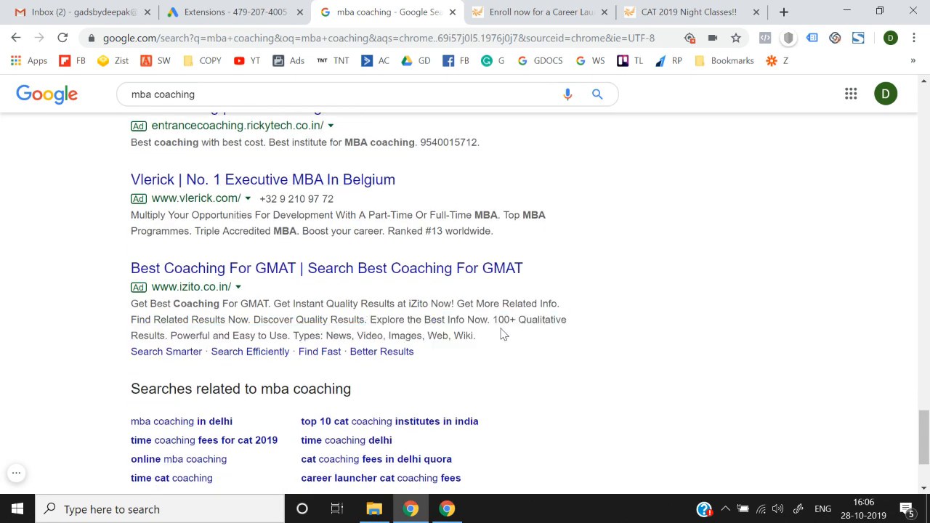
{"action": "left_click", "coordinate": [204, 7]}
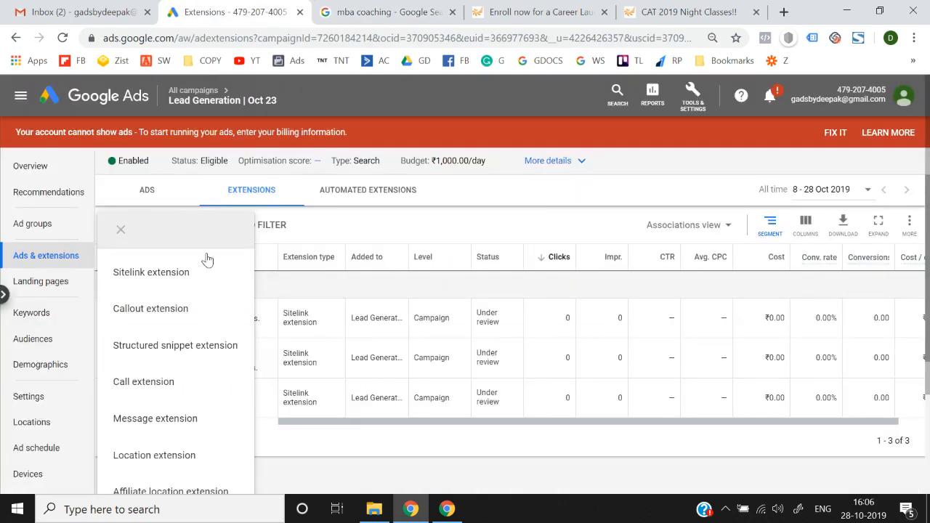
Step: Start a Callout extension added at Campaign level for Lead Generation | Oct 23
{"action": "left_click", "coordinate": [191, 314]}
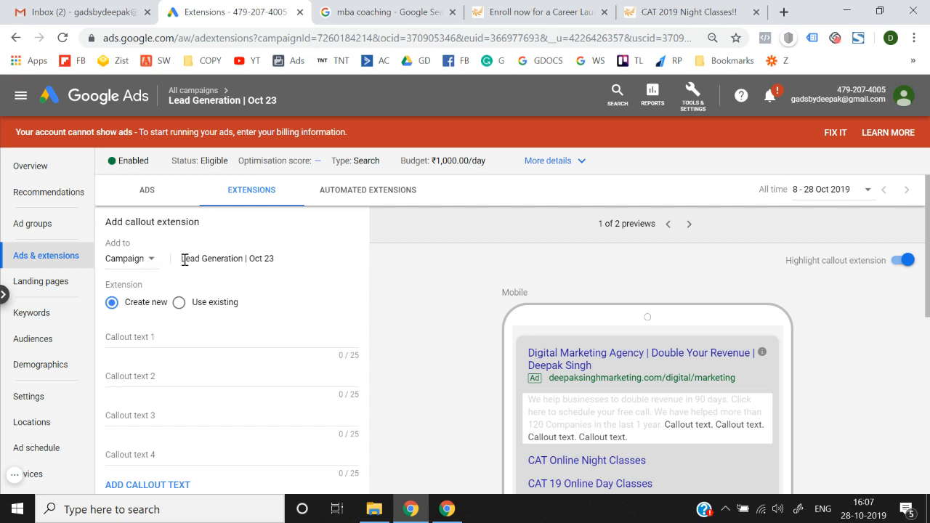
{"action": "left_click_drag", "start_coordinate": [184, 259], "coordinate": [287, 266]}
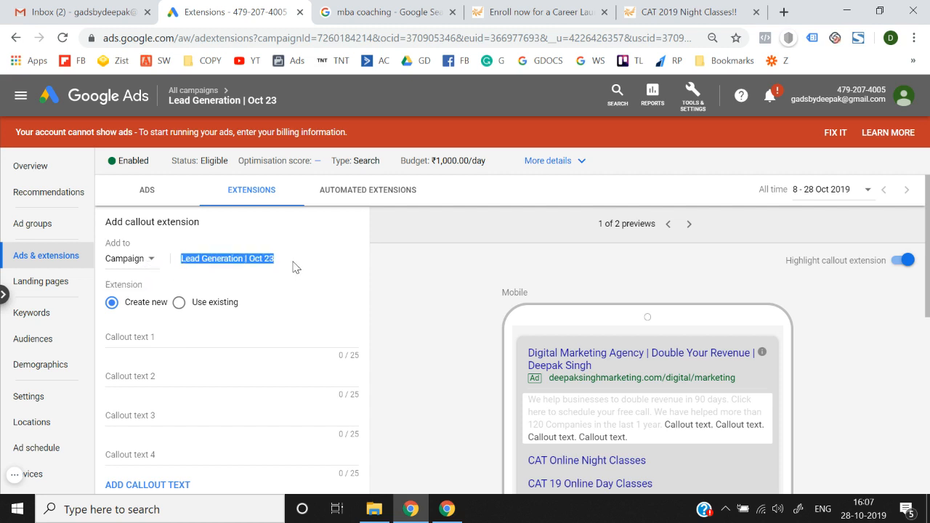
{"action": "left_click", "coordinate": [135, 268]}
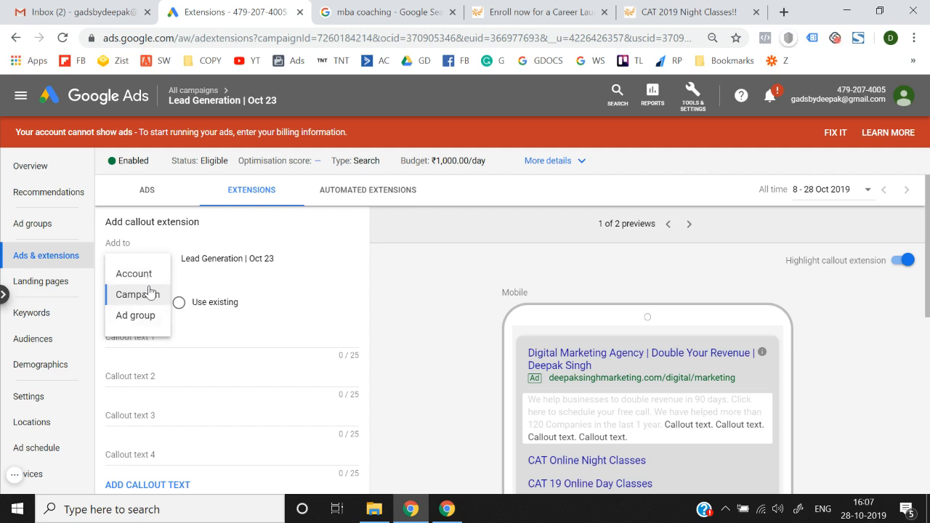
{"action": "left_click", "coordinate": [149, 294]}
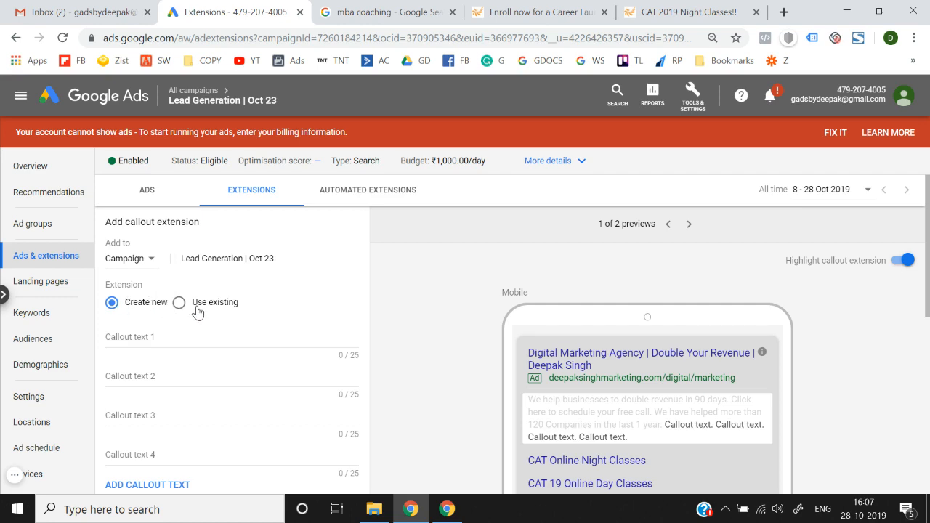
{"action": "scroll", "coordinate": [193, 311], "scroll_direction": "down", "scroll_amount": 2}
{"action": "scroll", "coordinate": [193, 311], "scroll_direction": "up", "scroll_amount": 2}
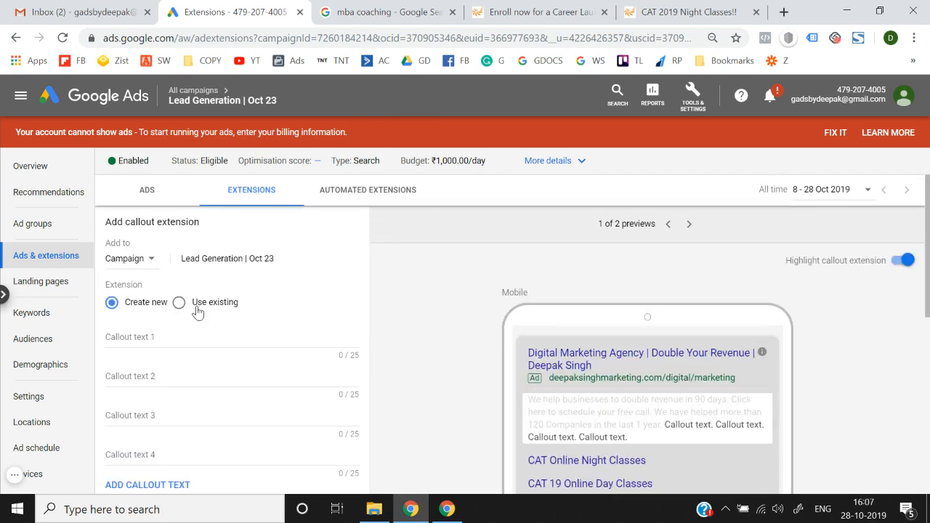
Step: Fill callouts 1 and 2 with 'Discover Quality Results.' and 'Explore the Best Info Now' from the izito ad
{"action": "scroll", "coordinate": [152, 327], "scroll_direction": "down", "scroll_amount": 1}
{"action": "left_click", "coordinate": [157, 311]}
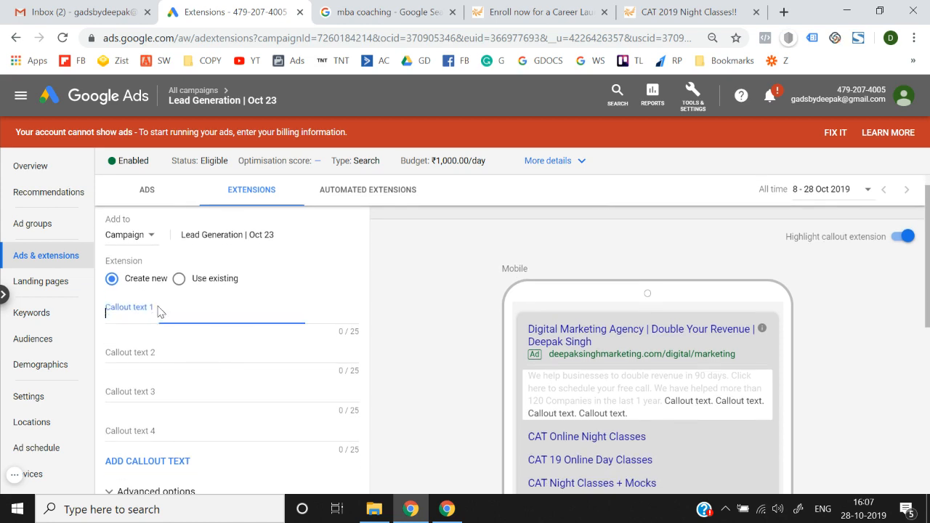
{"action": "left_click", "coordinate": [360, 9]}
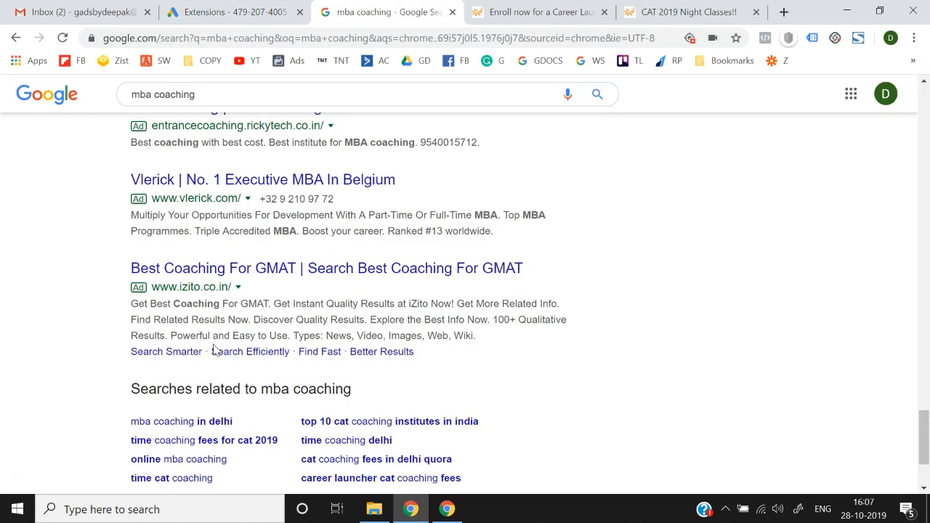
{"action": "left_click_drag", "start_coordinate": [254, 320], "coordinate": [367, 319]}
{"action": "key", "text": "ctrl+c"}
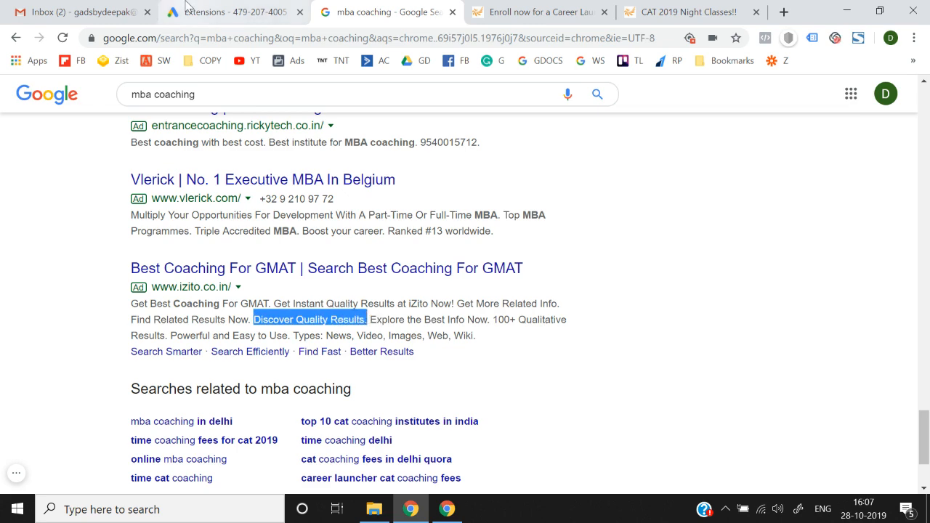
{"action": "key", "text": "ctrl+shift+Tab"}
{"action": "key", "text": "ctrl+v"}
{"action": "left_click", "coordinate": [189, 350]}
{"action": "key", "text": "ctrl+Tab"}
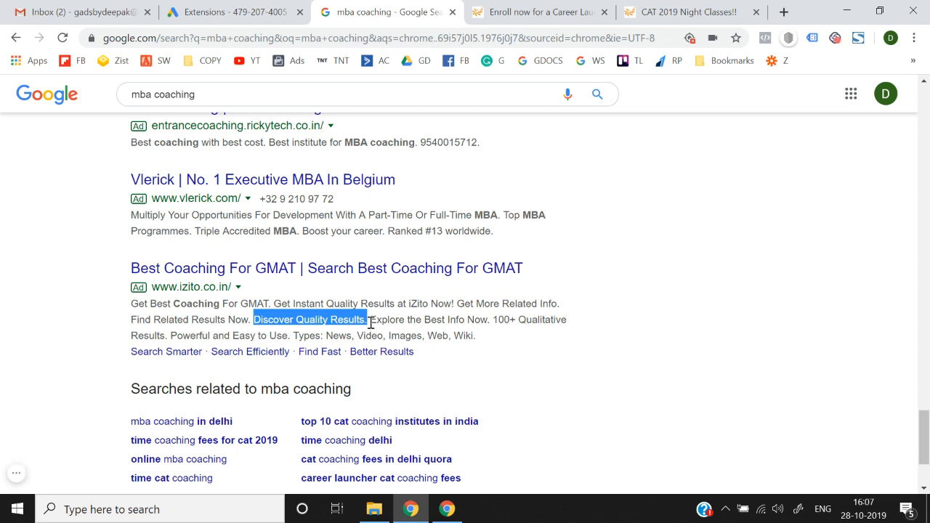
{"action": "left_click_drag", "start_coordinate": [370, 320], "coordinate": [487, 325]}
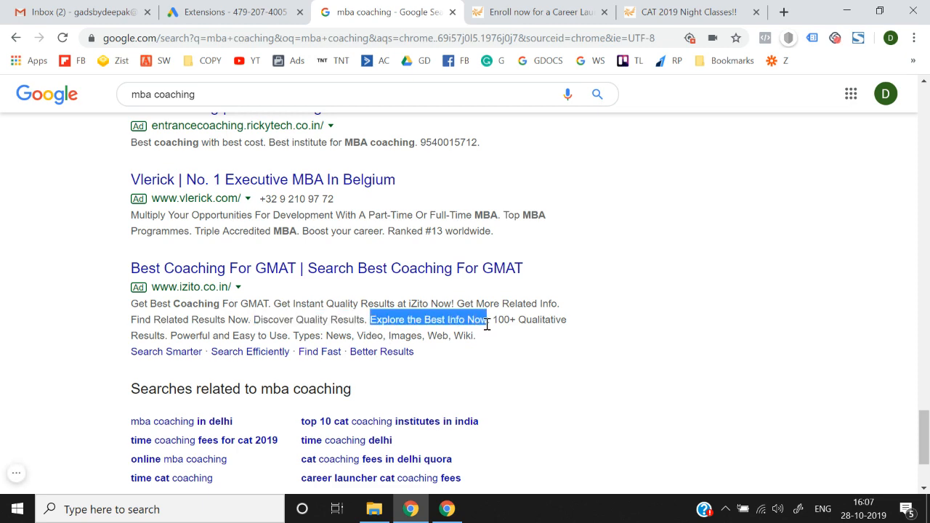
{"action": "key", "text": "ctrl+c"}
{"action": "key", "text": "ctrl+shift+Tab"}
{"action": "key", "text": "ctrl+v"}
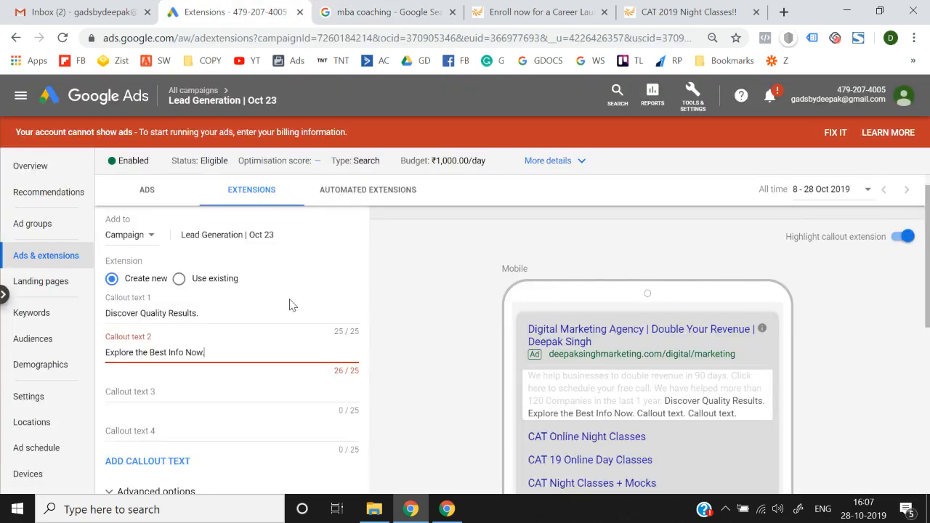
{"action": "key", "text": "BackSpace"}
Step: Fill callouts 3 and 4 with '100+ Qualitative Results.' and 'Powerful and Easy to Use'
{"action": "left_click", "coordinate": [246, 376]}
{"action": "scroll", "coordinate": [247, 380], "scroll_direction": "down", "scroll_amount": 1}
{"action": "key", "text": "ctrl+Tab"}
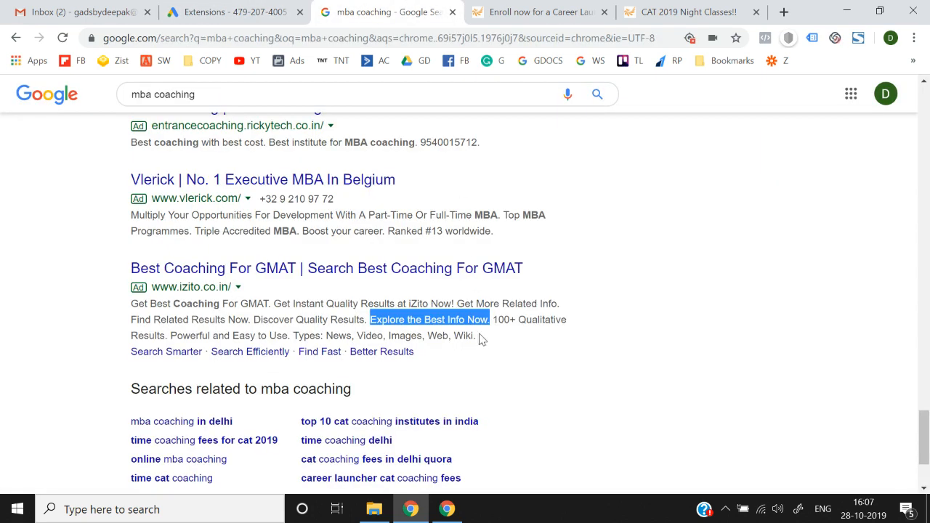
{"action": "left_click_drag", "start_coordinate": [493, 319], "coordinate": [166, 340]}
{"action": "key", "text": "ctrl+c"}
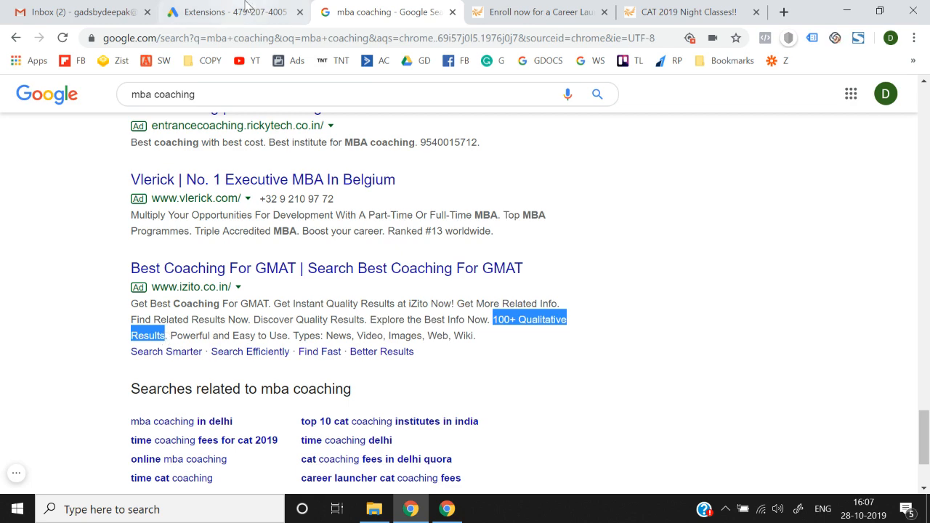
{"action": "key", "text": "ctrl+shift+Tab"}
{"action": "key", "text": "ctrl+v"}
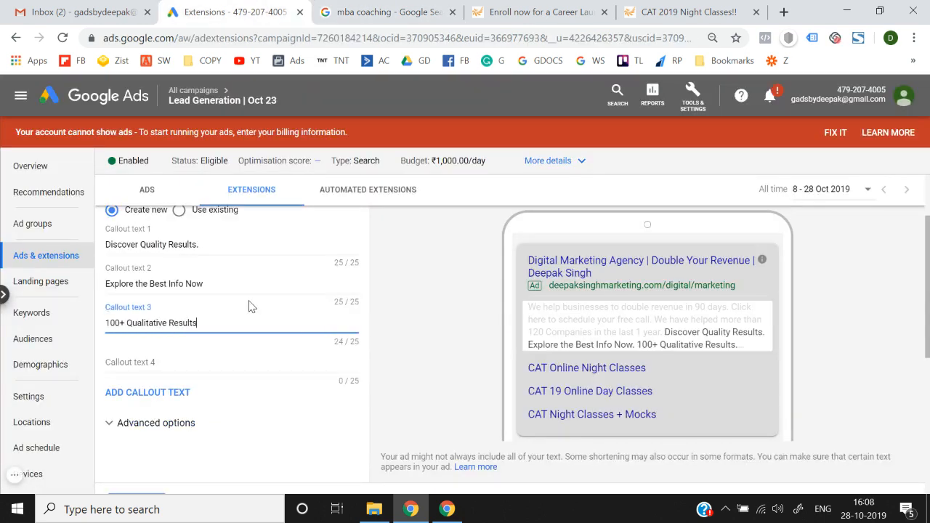
{"action": "left_click", "coordinate": [230, 367]}
{"action": "key", "text": "ctrl+Tab"}
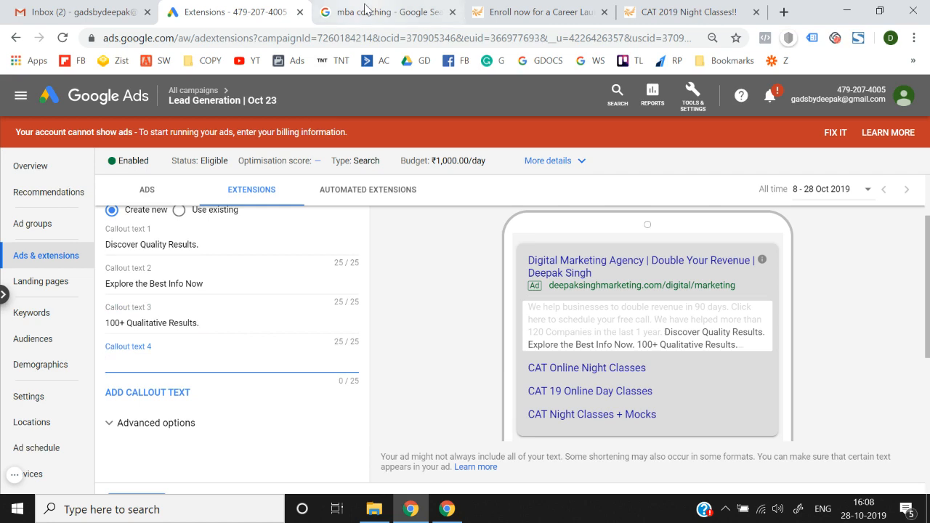
{"action": "left_click_drag", "start_coordinate": [171, 336], "coordinate": [289, 334]}
{"action": "key", "text": "ctrl+c"}
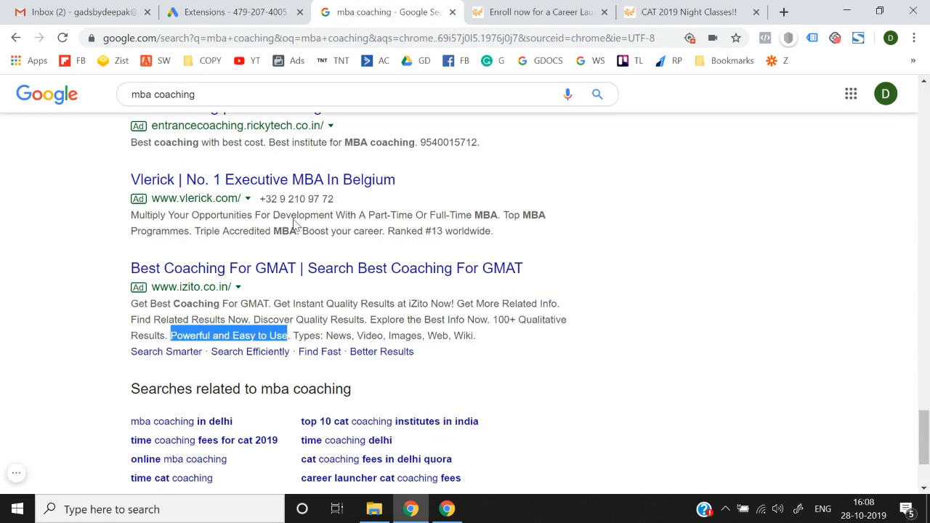
{"action": "left_click", "coordinate": [283, 10]}
{"action": "key", "text": "ctrl+v"}
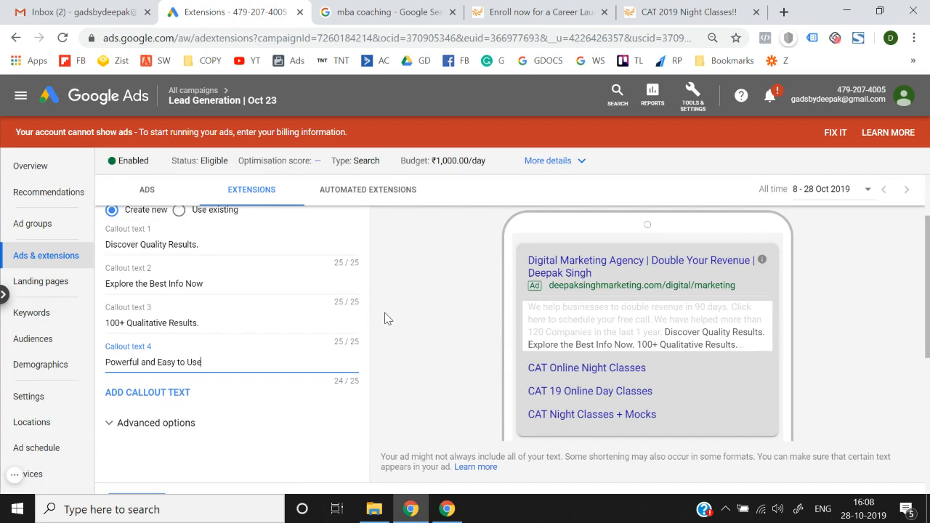
{"action": "scroll", "coordinate": [387, 319], "scroll_direction": "down", "scroll_amount": 2}
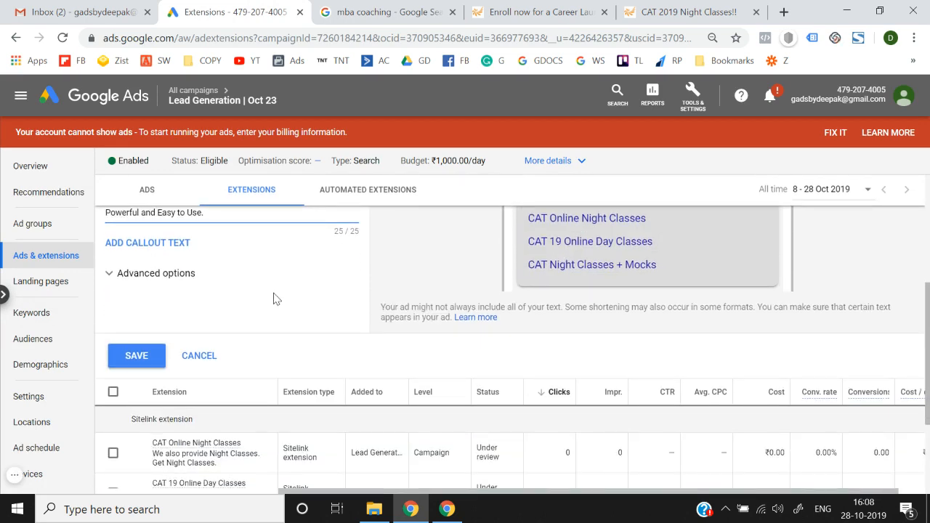
Step: Expand the callout Advanced options, add a callout text field, and save the four callouts
{"action": "left_click", "coordinate": [167, 284]}
{"action": "scroll", "coordinate": [168, 284], "scroll_direction": "up", "scroll_amount": 1}
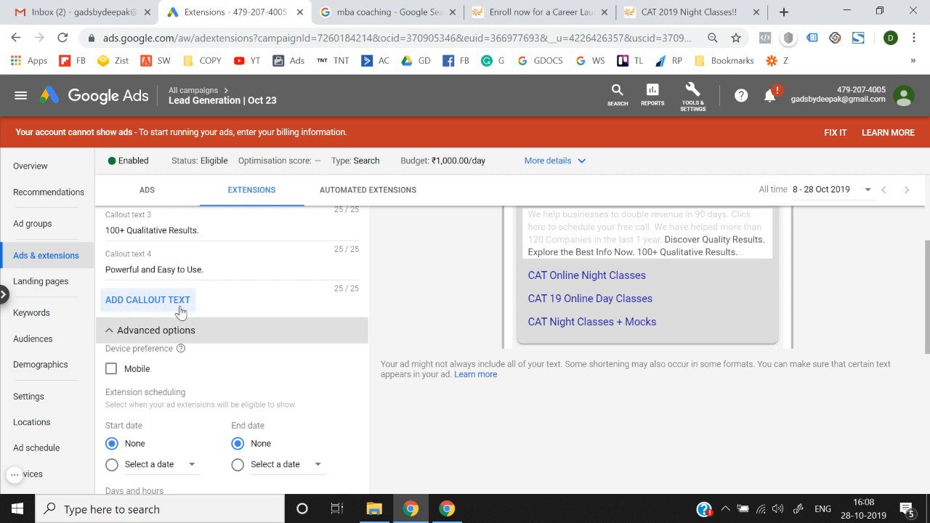
{"action": "left_click", "coordinate": [180, 306]}
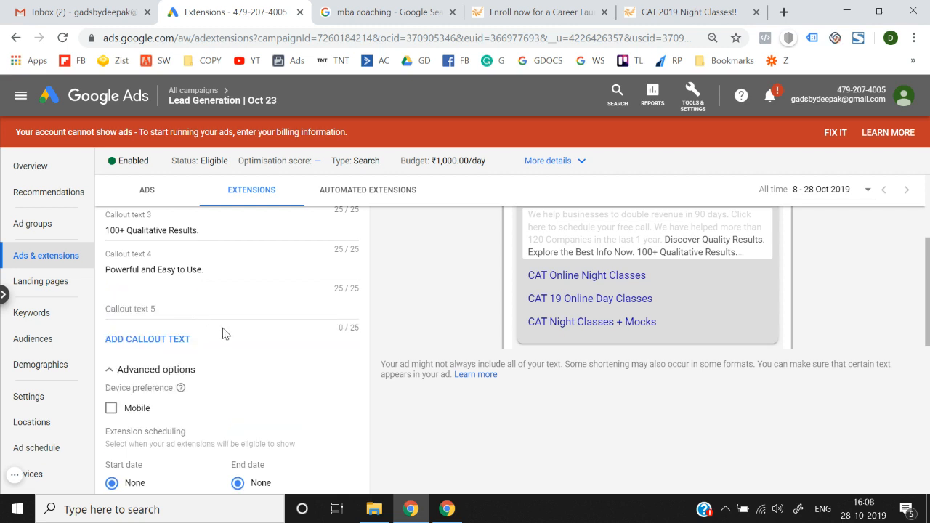
{"action": "scroll", "coordinate": [201, 343], "scroll_direction": "down", "scroll_amount": 1}
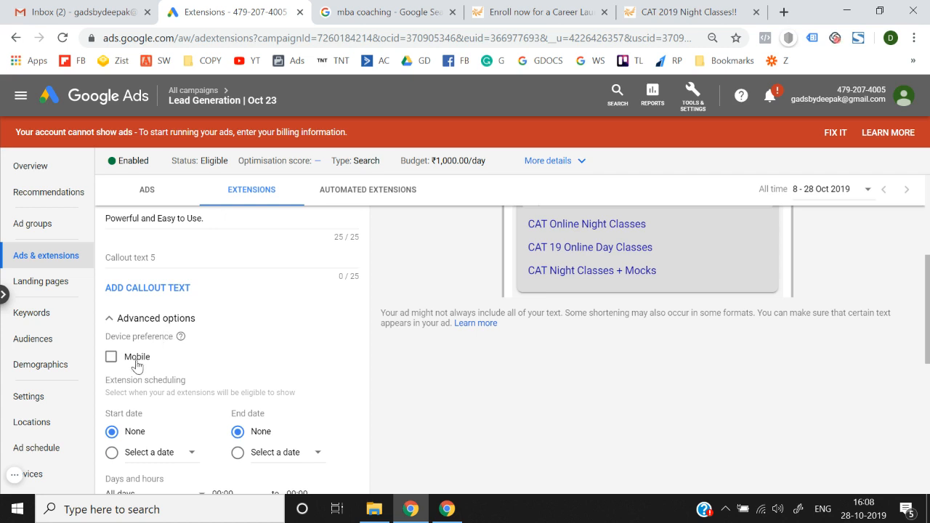
{"action": "scroll", "coordinate": [136, 365], "scroll_direction": "down", "scroll_amount": 2}
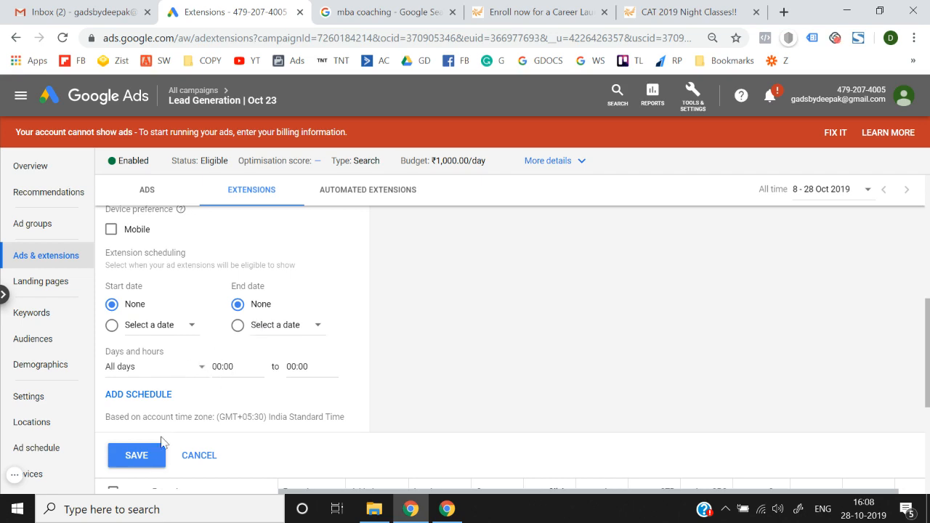
{"action": "left_click", "coordinate": [141, 456]}
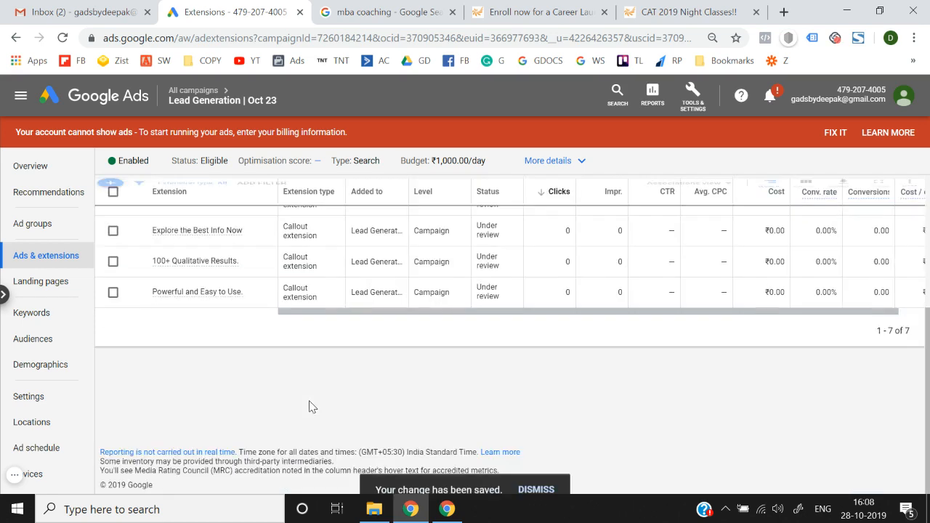
{"action": "scroll", "coordinate": [311, 407], "scroll_direction": "up", "scroll_amount": 2}
{"action": "scroll", "coordinate": [311, 407], "scroll_direction": "up", "scroll_amount": 1}
{"action": "scroll", "coordinate": [311, 407], "scroll_direction": "down", "scroll_amount": 1}
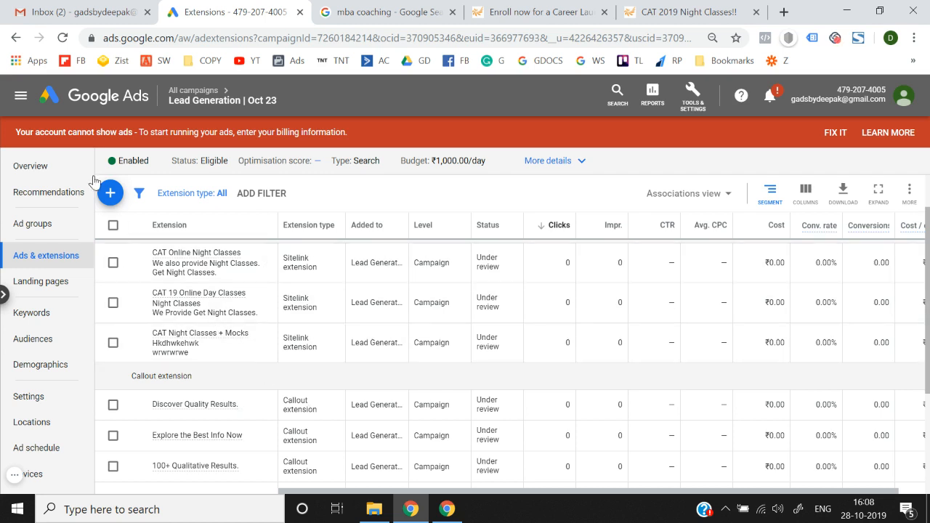
Step: Start a Structured snippet extension and select wording from the izito ad
{"action": "left_click", "coordinate": [110, 192]}
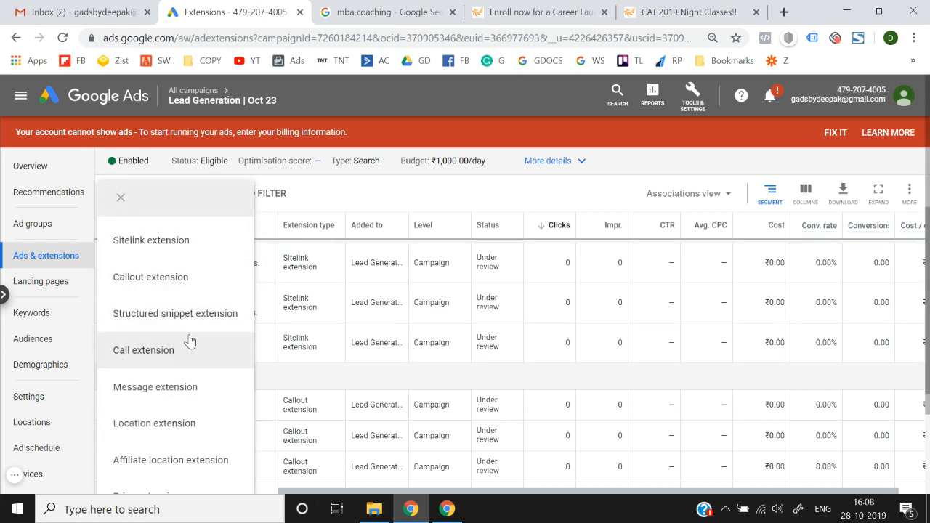
{"action": "left_click", "coordinate": [158, 313]}
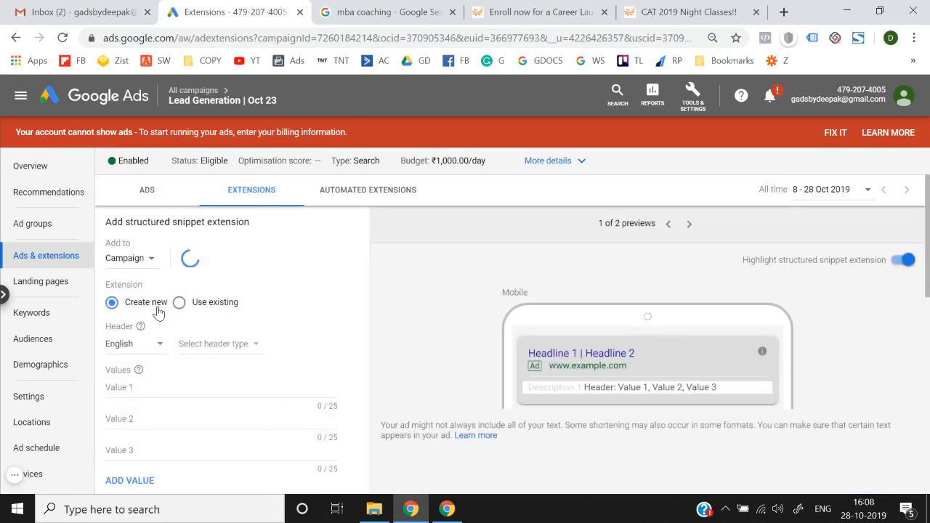
{"action": "left_click", "coordinate": [388, 10]}
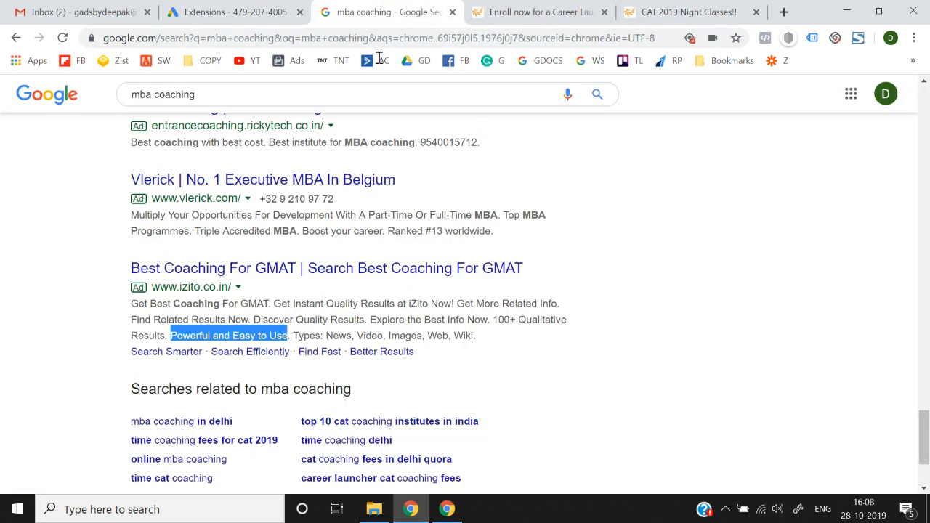
{"action": "left_click_drag", "start_coordinate": [292, 335], "coordinate": [481, 337]}
{"action": "left_click", "coordinate": [218, 9]}
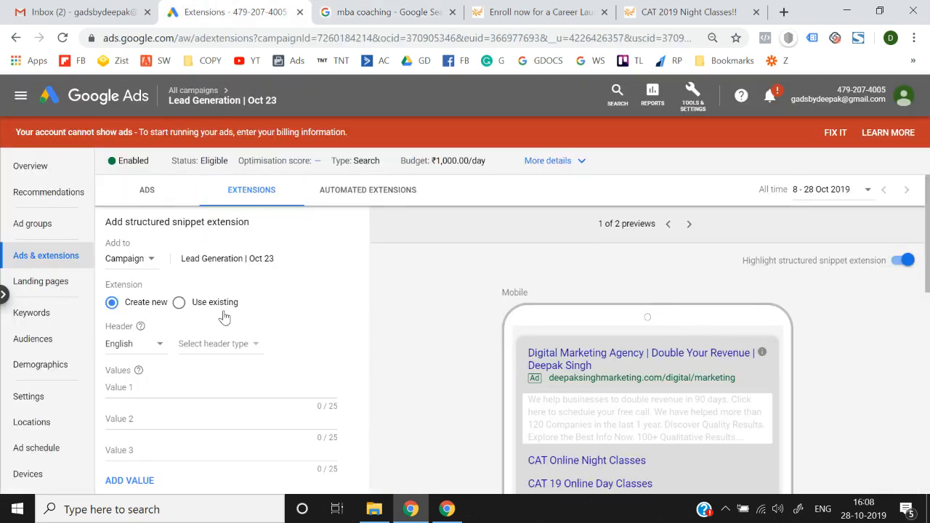
{"action": "scroll", "coordinate": [225, 316], "scroll_direction": "down", "scroll_amount": 1}
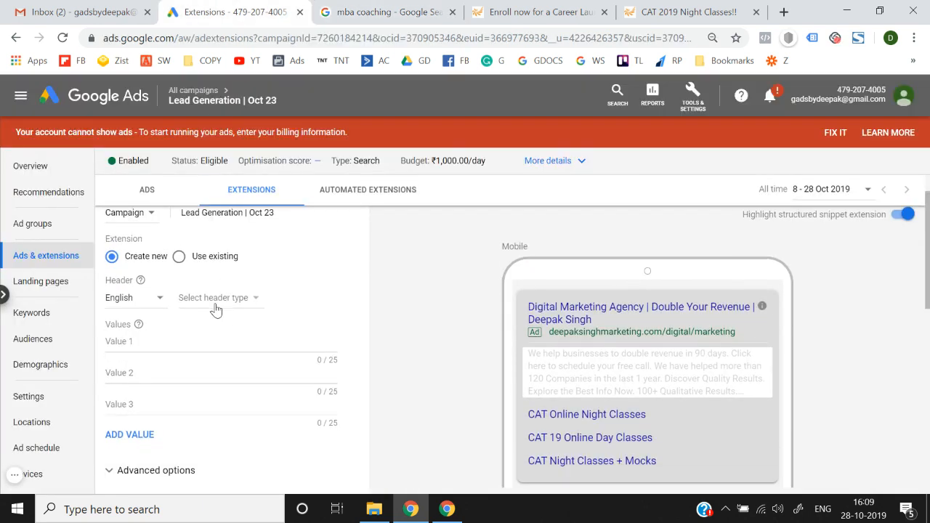
Step: Choose Courses as the structured snippet's header type
{"action": "left_click", "coordinate": [217, 300]}
{"action": "scroll", "coordinate": [247, 251], "scroll_direction": "down", "scroll_amount": 1}
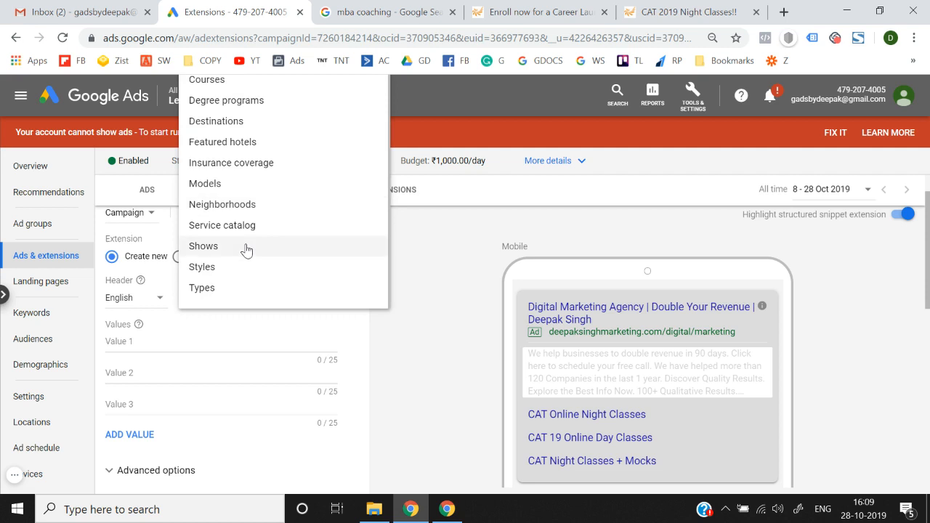
{"action": "scroll", "coordinate": [415, 327], "scroll_direction": "up", "scroll_amount": 1}
{"action": "scroll", "coordinate": [277, 243], "scroll_direction": "up", "scroll_amount": 1}
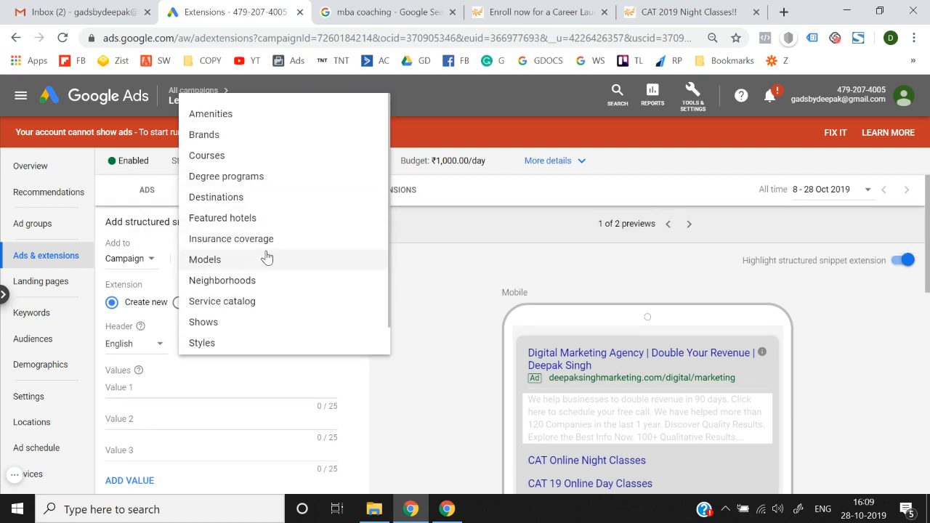
{"action": "scroll", "coordinate": [266, 257], "scroll_direction": "down", "scroll_amount": 1}
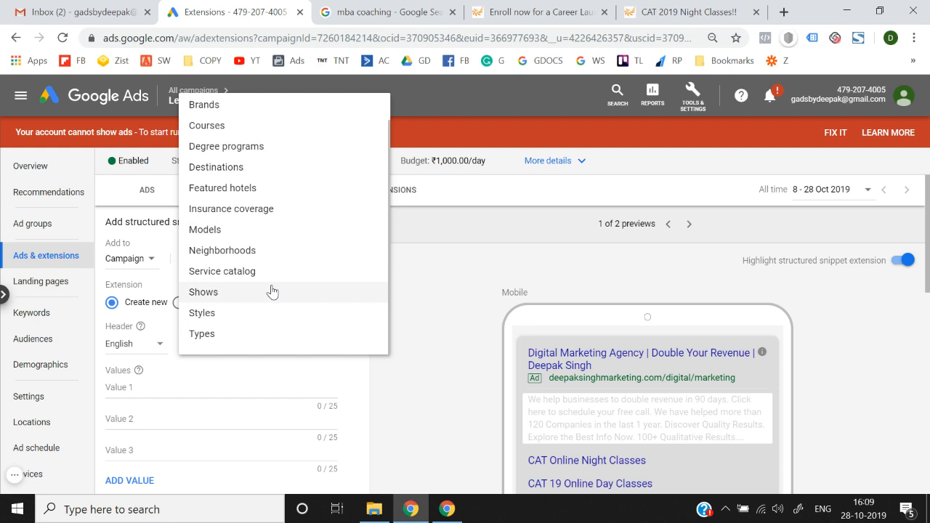
{"action": "scroll", "coordinate": [271, 292], "scroll_direction": "up", "scroll_amount": 1}
{"action": "scroll", "coordinate": [272, 292], "scroll_direction": "up", "scroll_amount": 1}
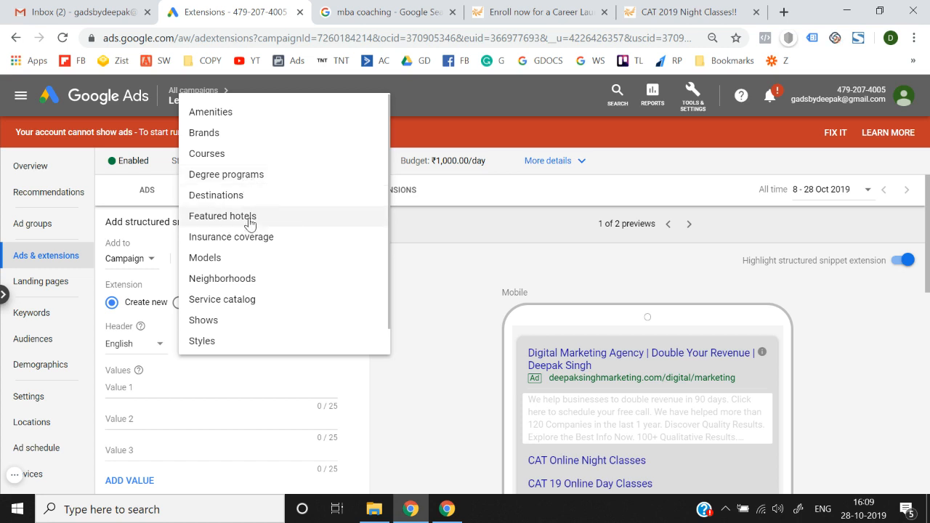
{"action": "left_click", "coordinate": [233, 164]}
{"action": "scroll", "coordinate": [403, 393], "scroll_direction": "down", "scroll_amount": 2}
{"action": "scroll", "coordinate": [251, 298], "scroll_direction": "up", "scroll_amount": 1}
{"action": "scroll", "coordinate": [385, 370], "scroll_direction": "up", "scroll_amount": 1}
{"action": "scroll", "coordinate": [385, 370], "scroll_direction": "down", "scroll_amount": 1}
Step: Enter snippet values '100 Days CAT Course', '3 Month Cat Course' and 'Classroom Cat coaching'
{"action": "left_click", "coordinate": [254, 333]}
{"action": "type", "text": "100 Days CA"}
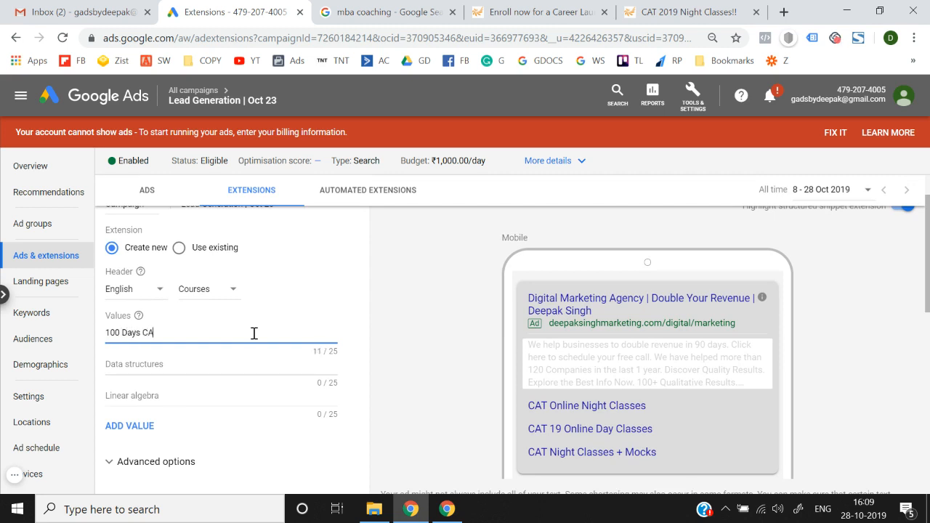
{"action": "type", "text": "T Course"}
{"action": "type", "text": "s"}
{"action": "key", "text": "BackSpace"}
{"action": "left_click", "coordinate": [152, 368]}
{"action": "type", "text": "3 Mo"}
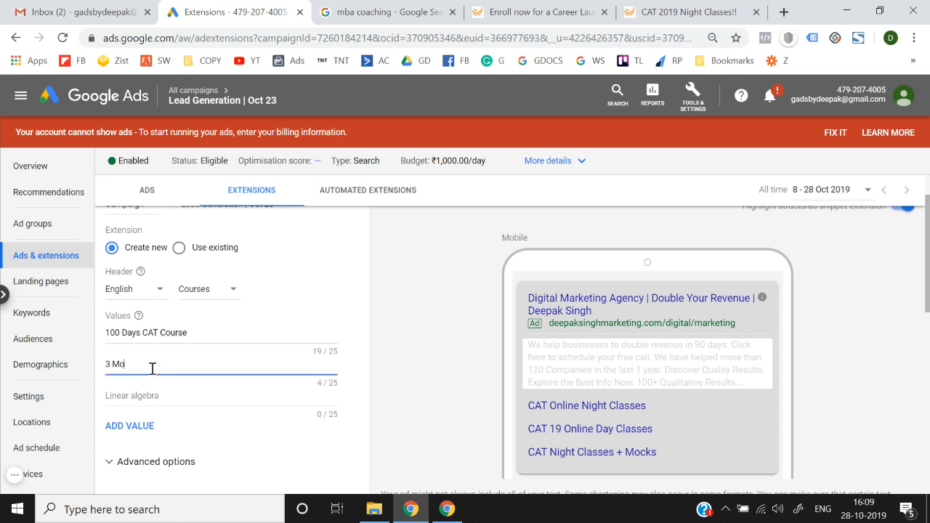
{"action": "type", "text": "nth Cat Course"}
{"action": "left_click", "coordinate": [156, 405]}
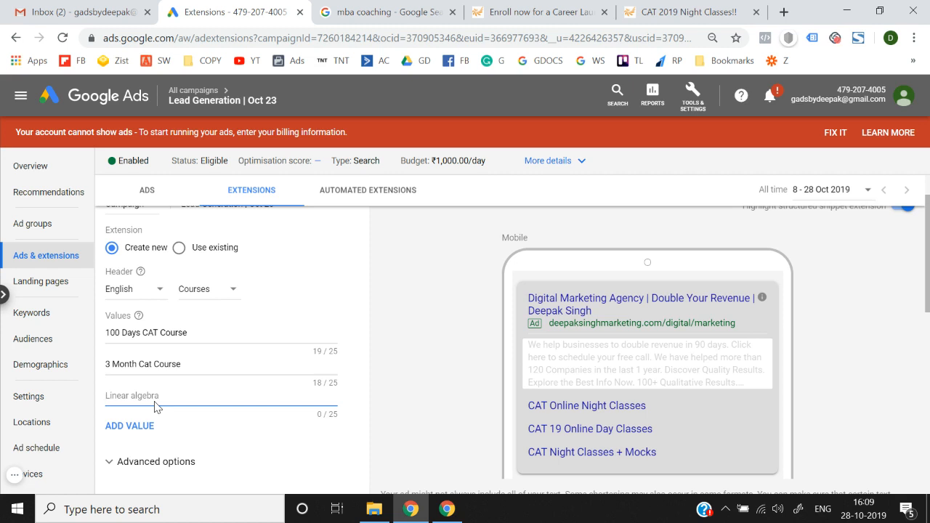
{"action": "type", "text": "Classroom Cat coaching"}
{"action": "left_click", "coordinate": [459, 381]}
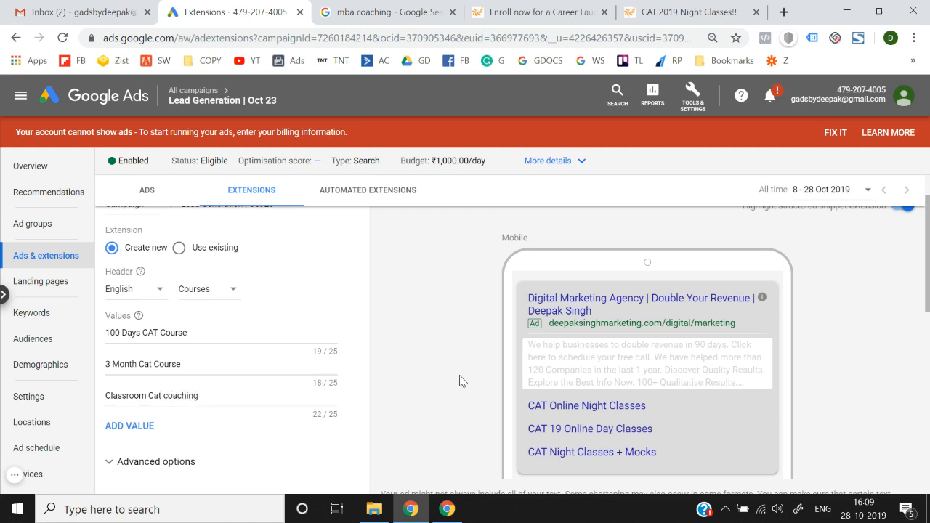
{"action": "scroll", "coordinate": [459, 381], "scroll_direction": "down", "scroll_amount": 3}
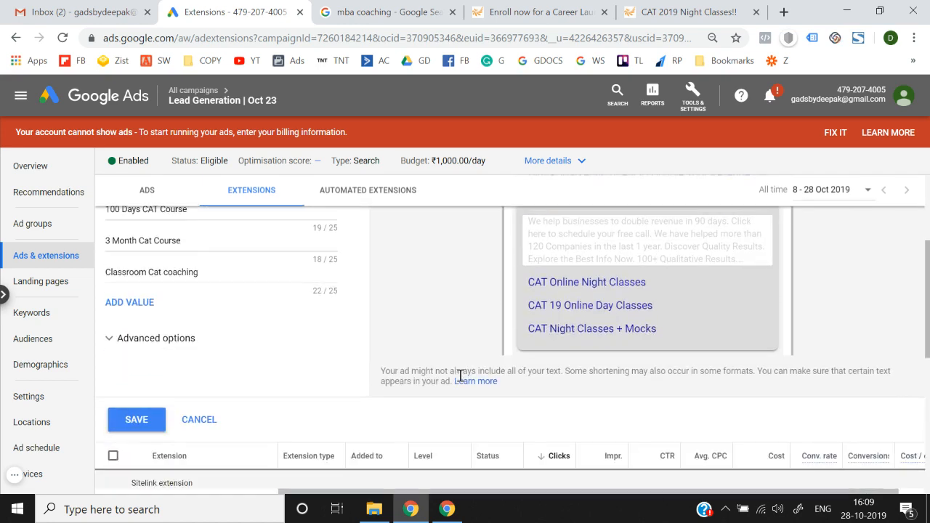
{"action": "scroll", "coordinate": [459, 380], "scroll_direction": "up", "scroll_amount": 3}
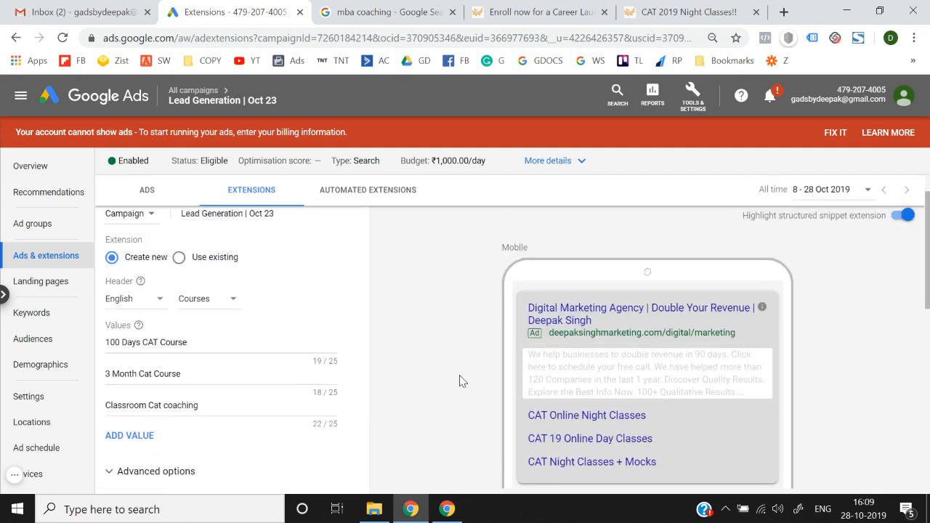
{"action": "left_click", "coordinate": [207, 302]}
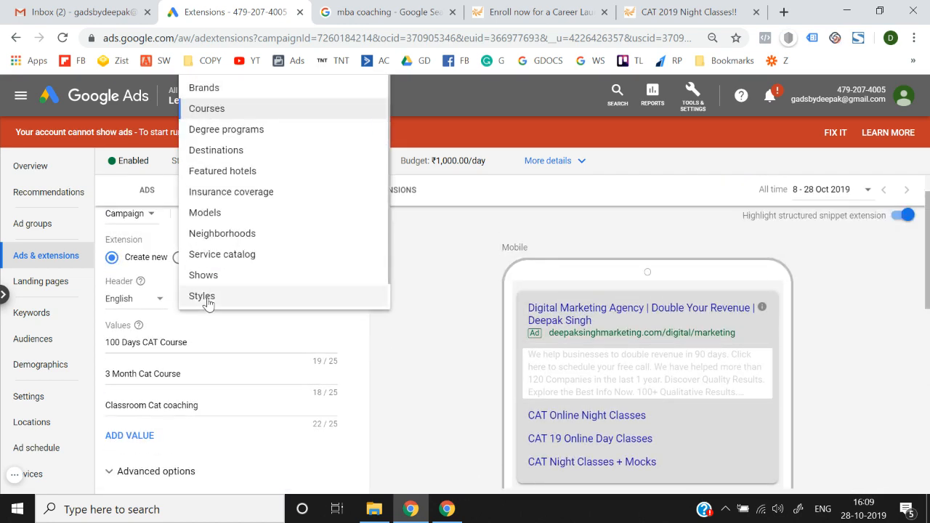
Step: Switch the snippet header to Destinations and clear its three existing values
{"action": "left_click", "coordinate": [242, 157]}
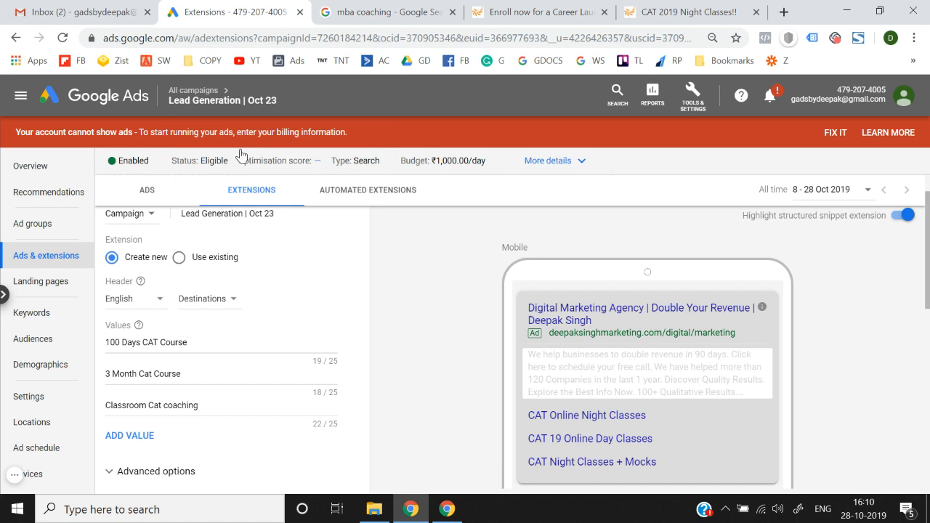
{"action": "left_click", "coordinate": [205, 342]}
{"action": "key", "text": "ctrl+a"}
{"action": "key", "text": "BackSpace"}
{"action": "left_click", "coordinate": [205, 373]}
{"action": "key", "text": "ctrl+a"}
{"action": "key", "text": "BackSpace"}
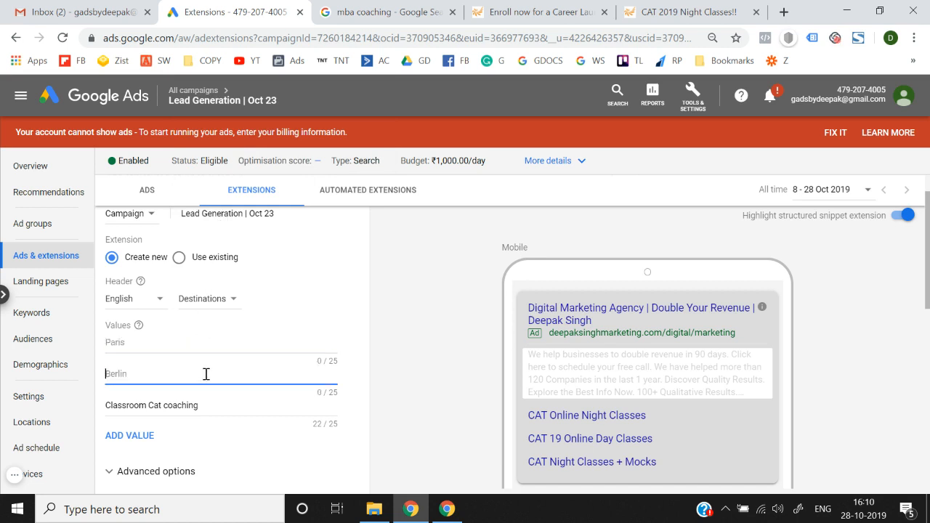
{"action": "left_click", "coordinate": [216, 407]}
{"action": "key", "text": "ctrl+a"}
{"action": "key", "text": "BackSpace"}
Step: Enter the destination values NewZealand, Australia and Canada
{"action": "left_click", "coordinate": [137, 342]}
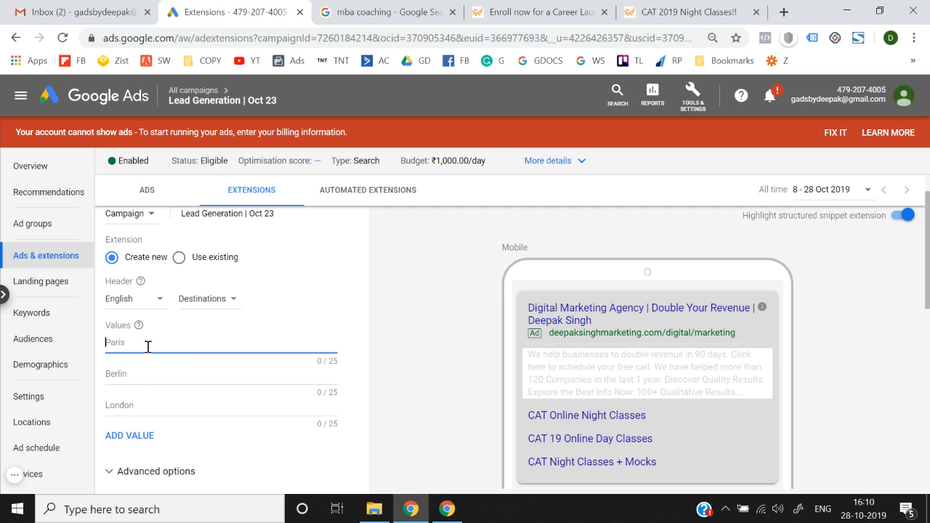
{"action": "type", "text": "NewZealand"}
{"action": "left_click", "coordinate": [141, 381]}
{"action": "type", "text": "Australia"}
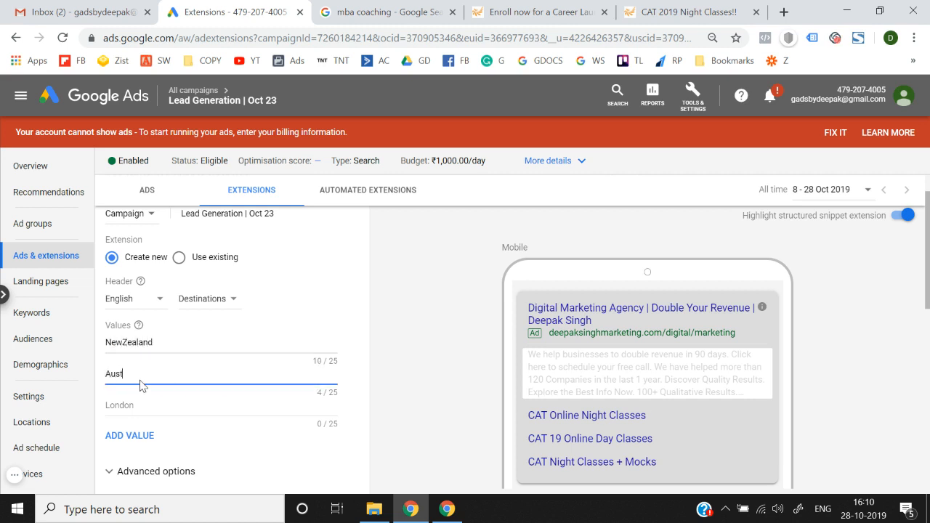
{"action": "left_click", "coordinate": [138, 405]}
{"action": "type", "text": "Canada"}
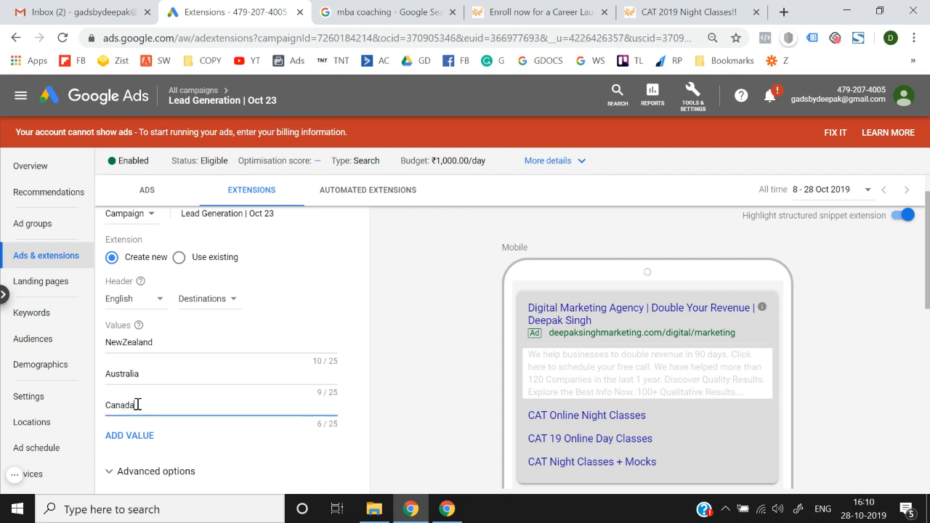
{"action": "scroll", "coordinate": [298, 445], "scroll_direction": "down", "scroll_amount": 1}
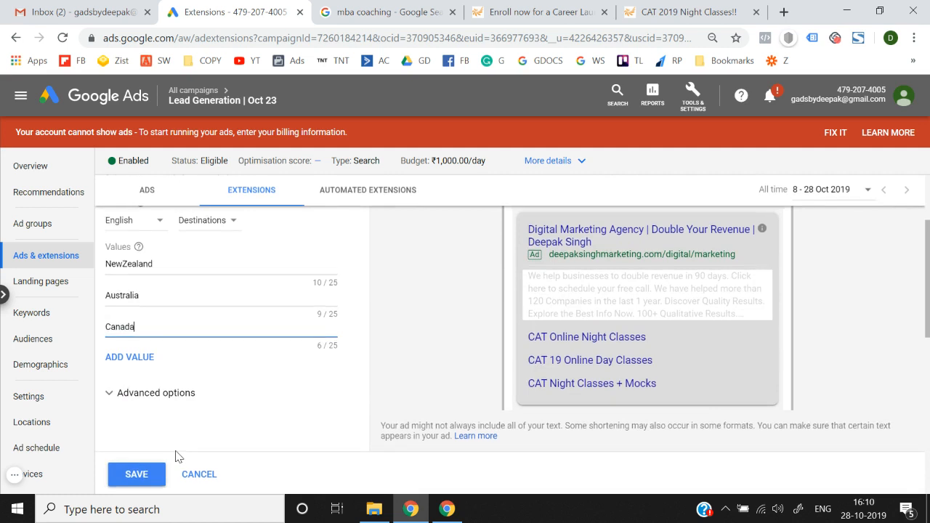
{"action": "scroll", "coordinate": [178, 451], "scroll_direction": "up", "scroll_amount": 1}
Step: Change the header to Insurance coverage and delete the NewZealand, Australia and Canada values
{"action": "left_click", "coordinate": [210, 310]}
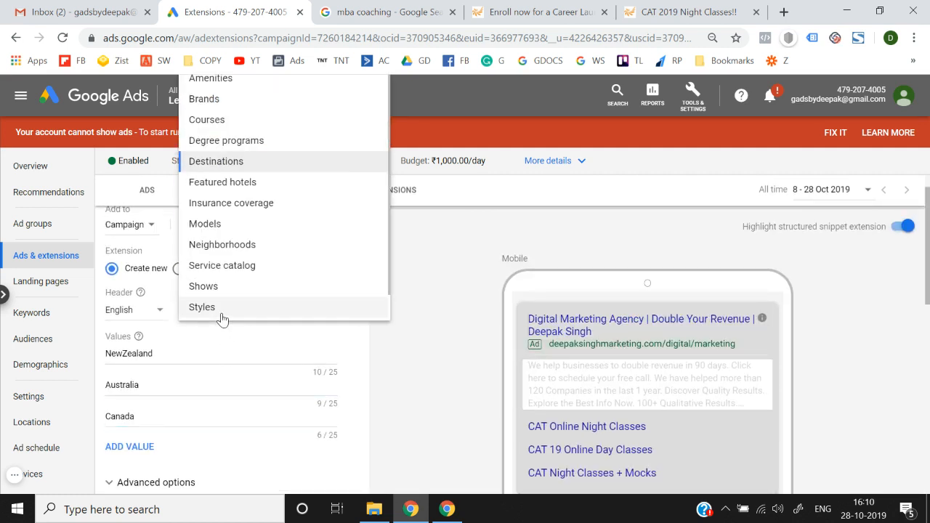
{"action": "left_click", "coordinate": [246, 201]}
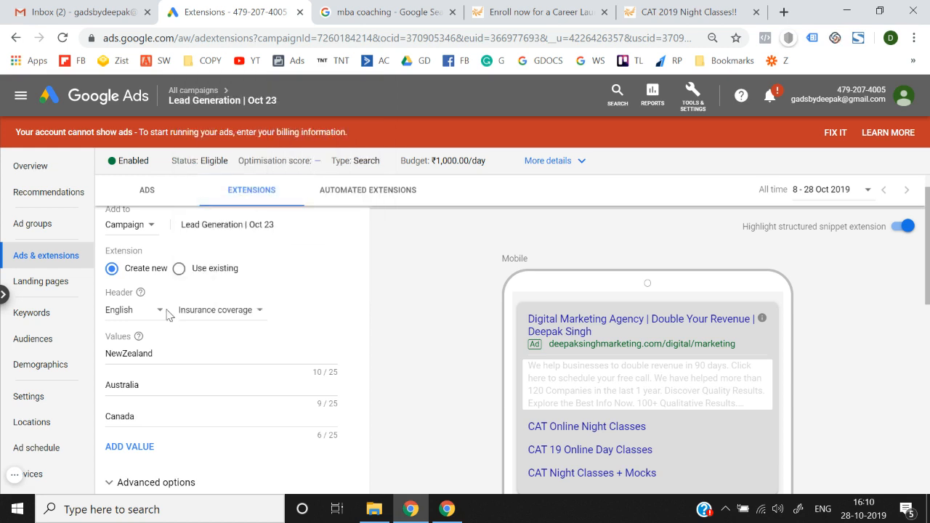
{"action": "double_click", "coordinate": [165, 351]}
{"action": "key", "text": "BackSpace"}
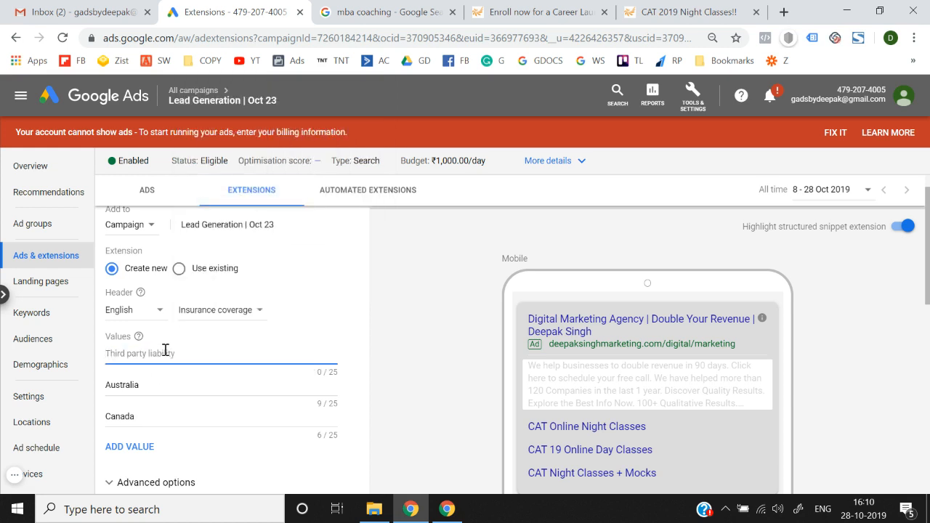
{"action": "double_click", "coordinate": [154, 387]}
{"action": "key", "text": "BackSpace"}
{"action": "double_click", "coordinate": [152, 428]}
{"action": "key", "text": "BackSpace"}
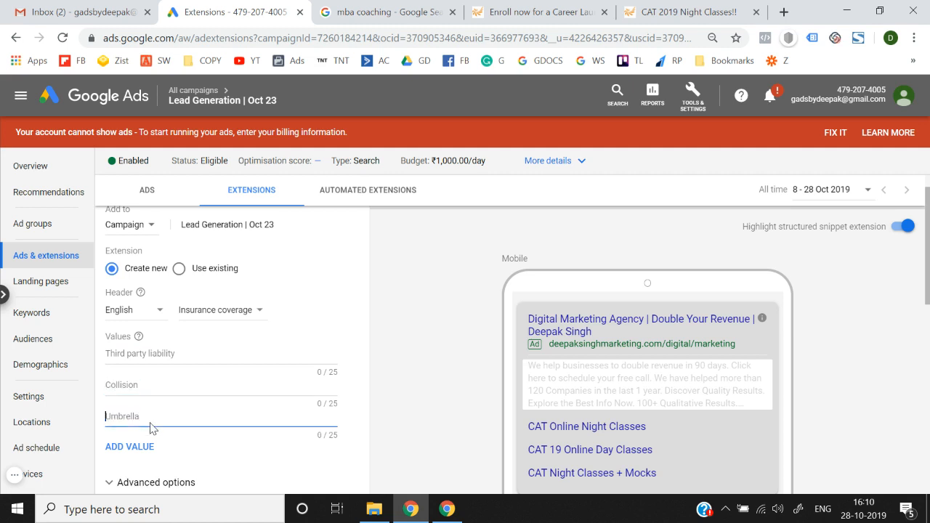
{"action": "left_click", "coordinate": [222, 322]}
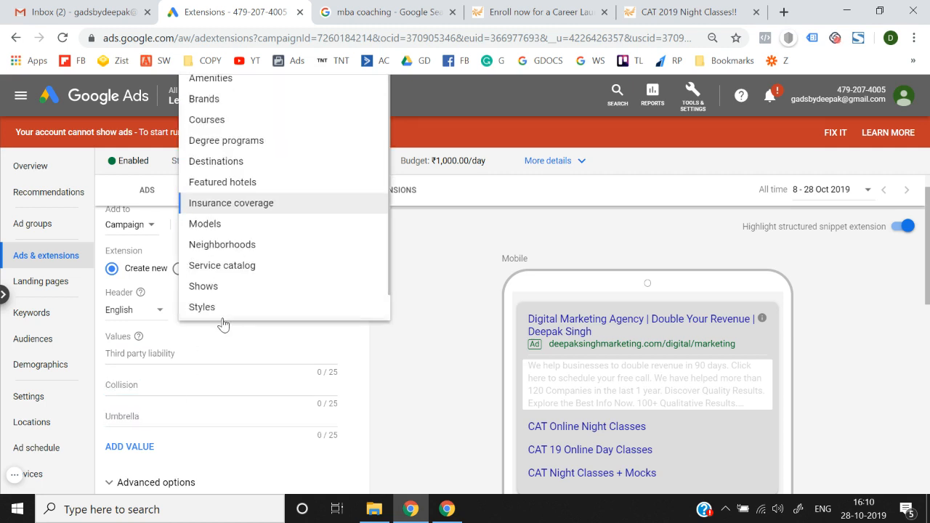
{"action": "scroll", "coordinate": [226, 272], "scroll_direction": "down", "scroll_amount": 1}
{"action": "scroll", "coordinate": [226, 271], "scroll_direction": "down", "scroll_amount": 1}
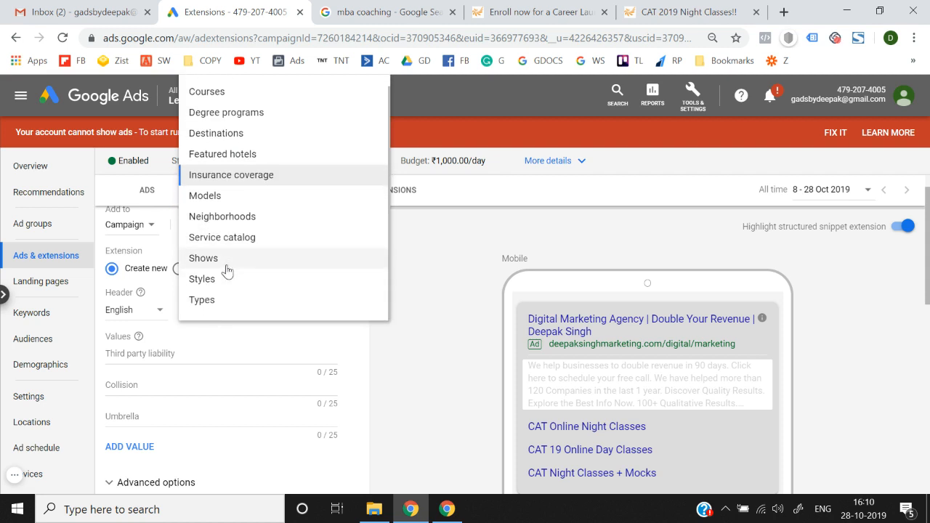
{"action": "scroll", "coordinate": [215, 302], "scroll_direction": "up", "scroll_amount": 1}
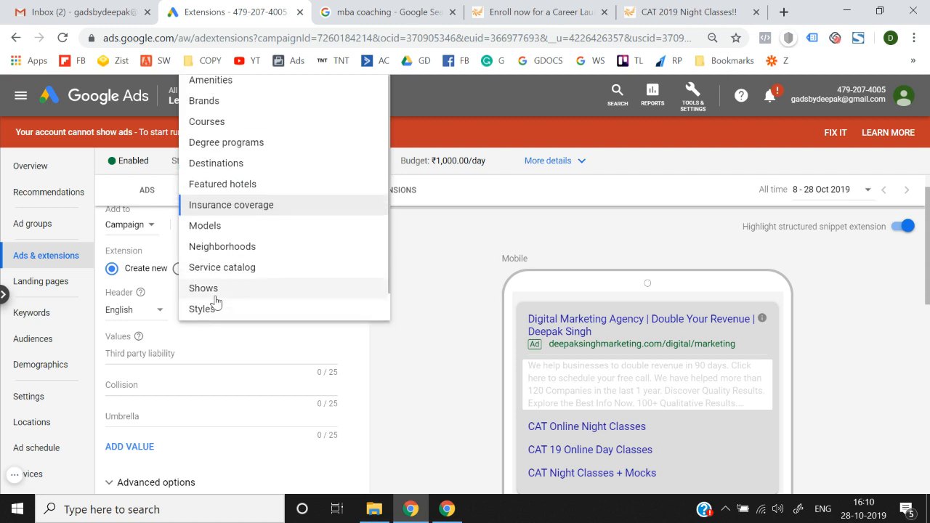
{"action": "left_click", "coordinate": [234, 104]}
{"action": "left_click", "coordinate": [145, 358]}
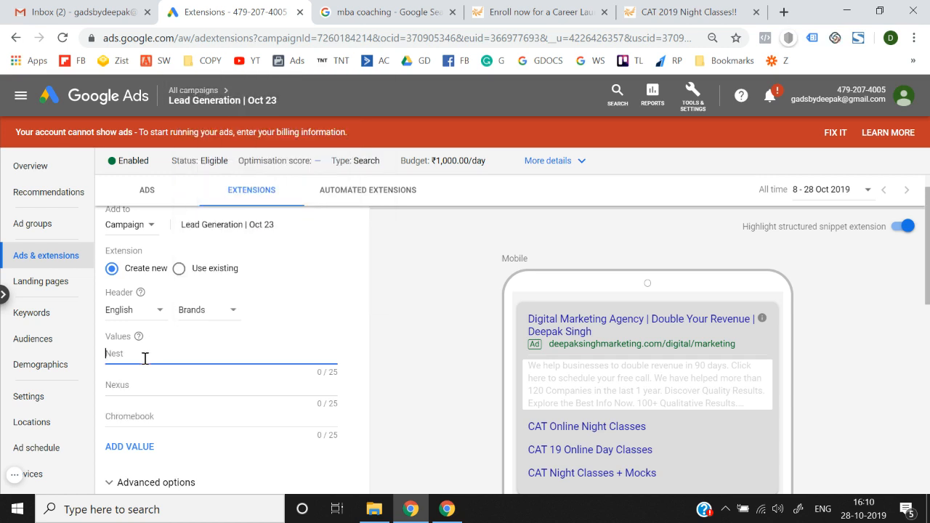
{"action": "type", "text": "Nike"}
{"action": "left_click", "coordinate": [138, 386]}
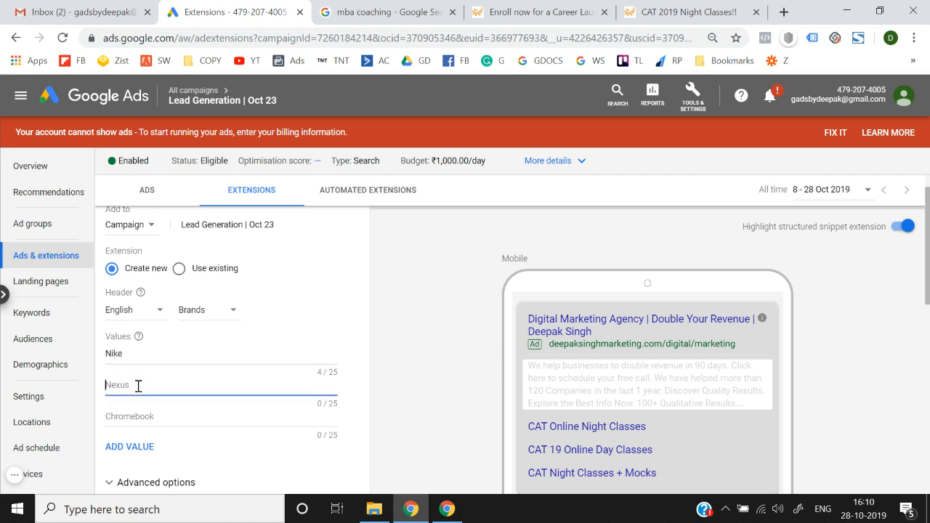
{"action": "type", "text": "Levis"}
{"action": "left_click", "coordinate": [130, 414]}
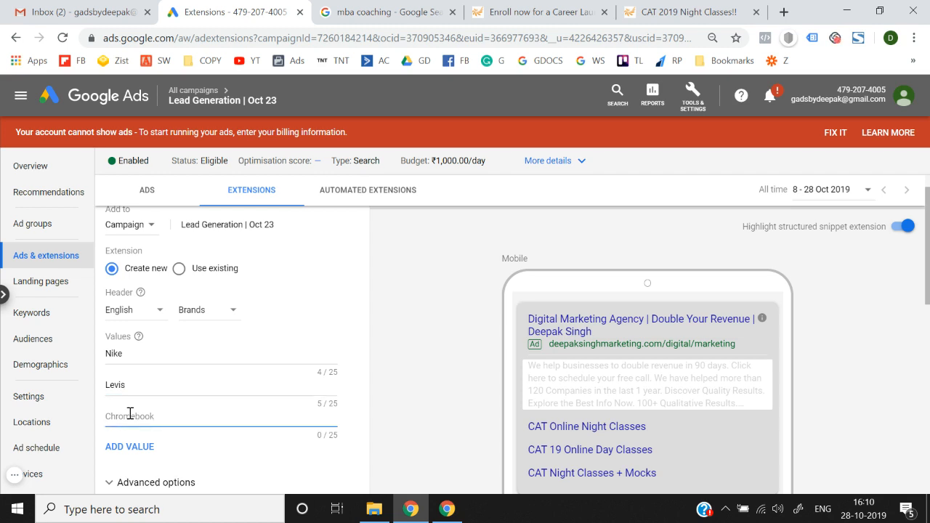
{"action": "type", "text": "Adidas"}
{"action": "left_click", "coordinate": [407, 374]}
{"action": "scroll", "coordinate": [408, 374], "scroll_direction": "down", "scroll_amount": 2}
{"action": "left_click", "coordinate": [133, 404]}
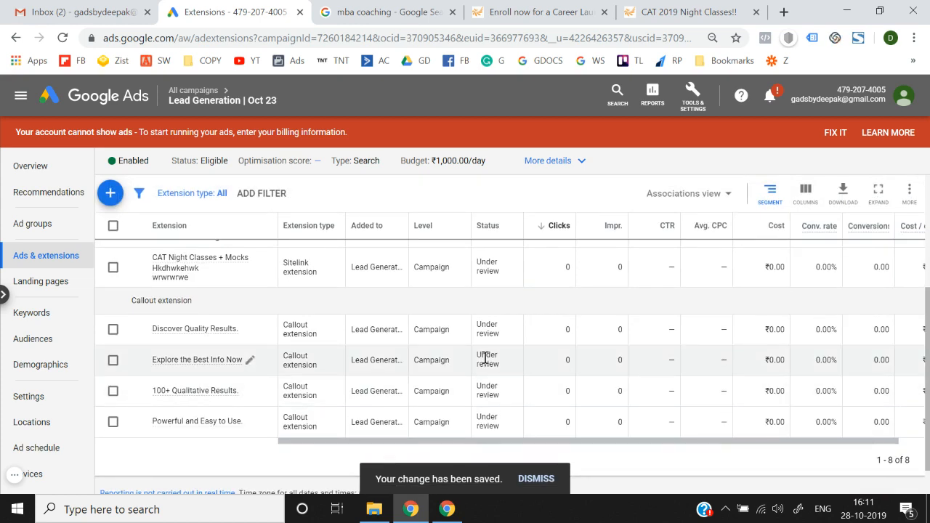
{"action": "scroll", "coordinate": [484, 364], "scroll_direction": "down", "scroll_amount": 3}
{"action": "scroll", "coordinate": [486, 363], "scroll_direction": "up", "scroll_amount": 3}
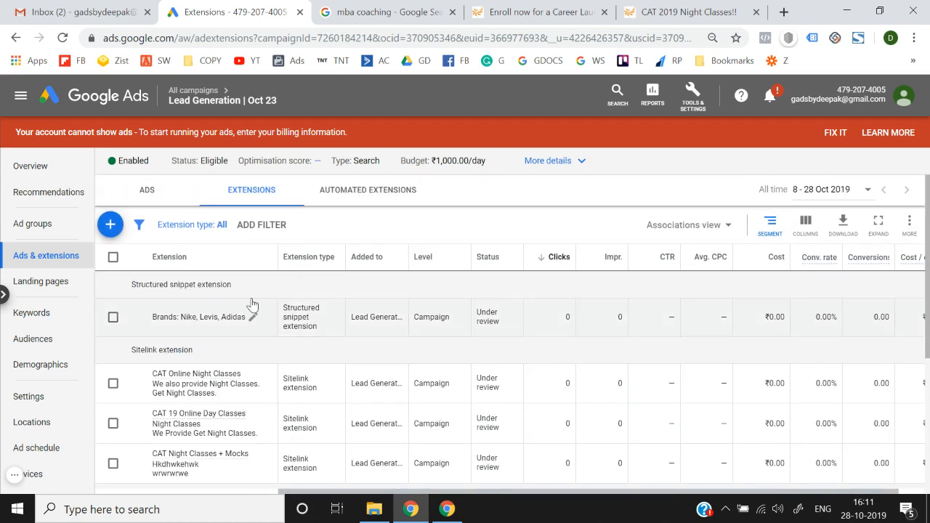
Step: Start a new call extension with India as the phone number country
{"action": "left_click", "coordinate": [109, 224]}
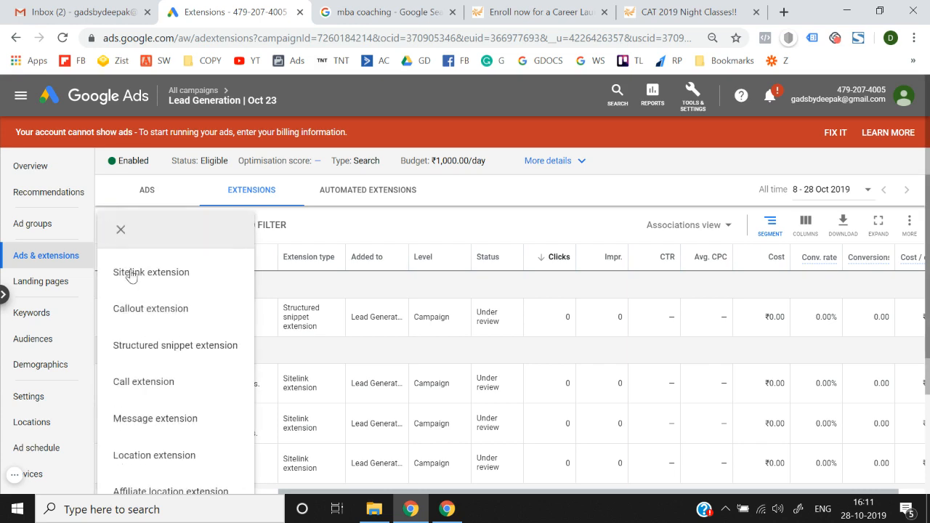
{"action": "left_click", "coordinate": [152, 313]}
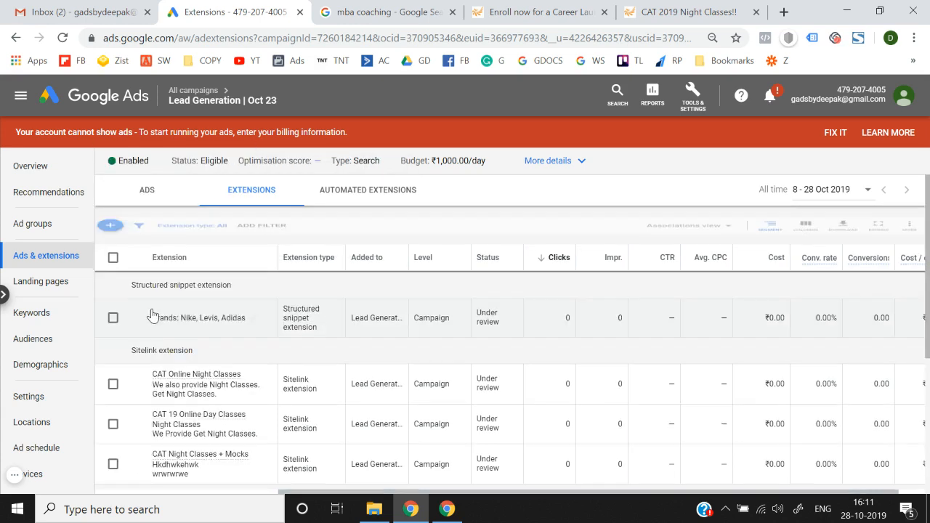
{"action": "scroll", "coordinate": [258, 298], "scroll_direction": "down", "scroll_amount": 1}
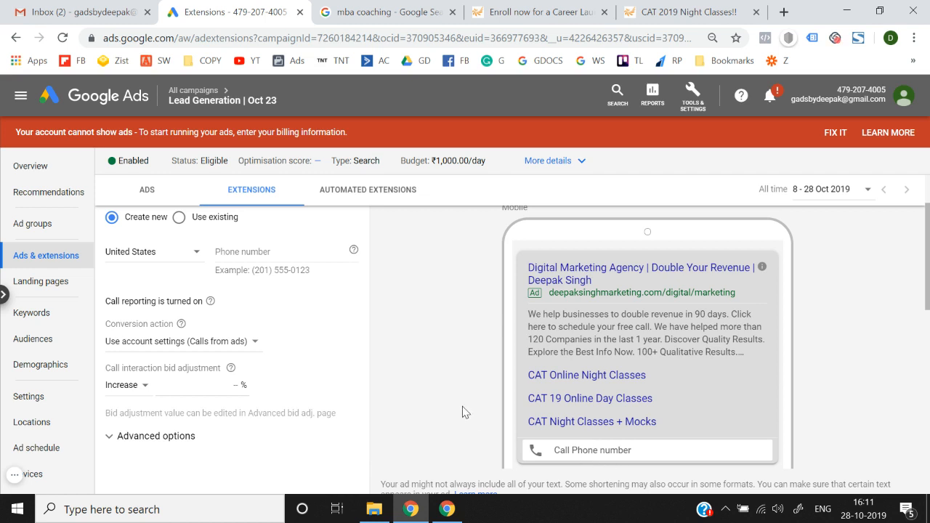
{"action": "scroll", "coordinate": [463, 410], "scroll_direction": "up", "scroll_amount": 1}
{"action": "scroll", "coordinate": [182, 260], "scroll_direction": "up", "scroll_amount": 1}
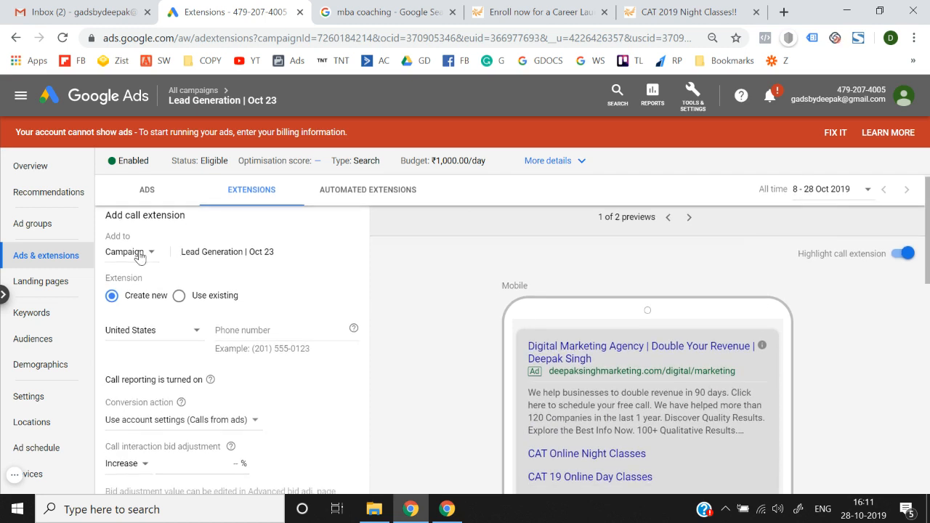
{"action": "scroll", "coordinate": [142, 254], "scroll_direction": "down", "scroll_amount": 1}
{"action": "left_click", "coordinate": [157, 302]}
{"action": "scroll", "coordinate": [159, 305], "scroll_direction": "down", "scroll_amount": 20}
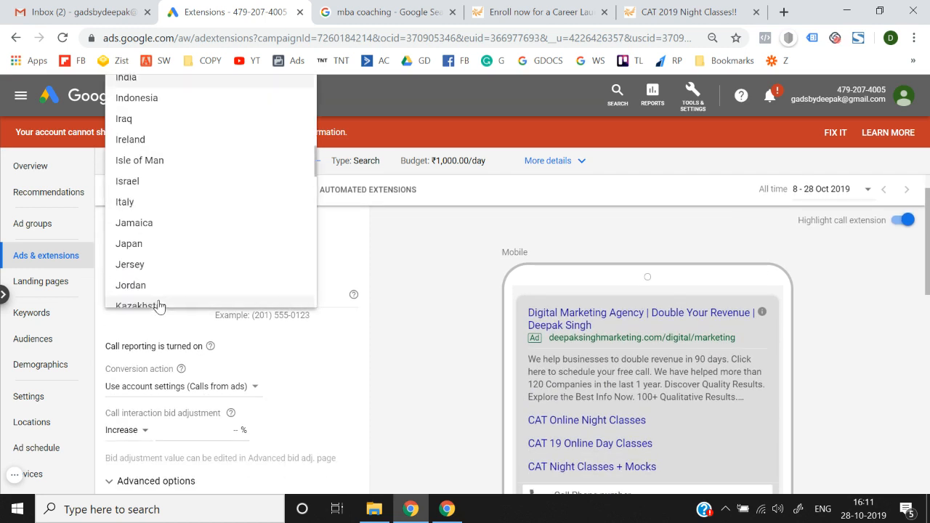
{"action": "left_click", "coordinate": [182, 84]}
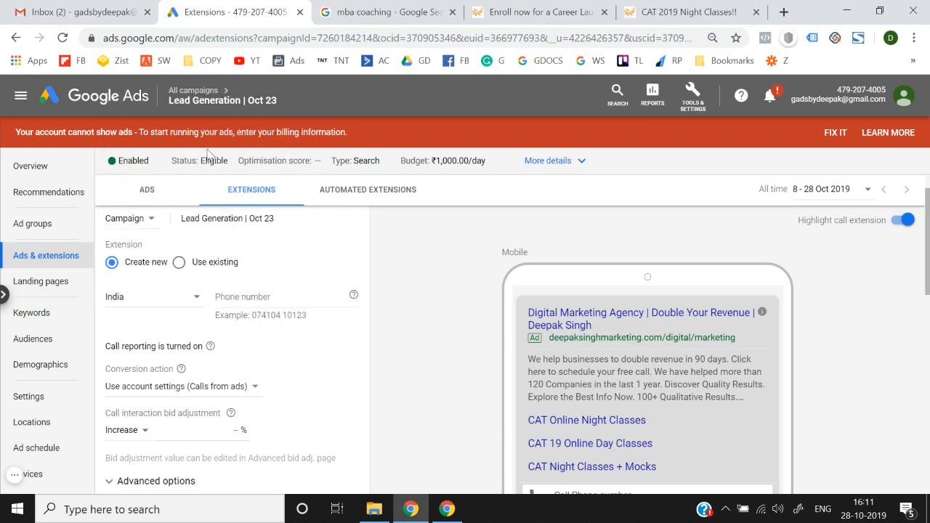
Step: Enter a business phone number and set the conversion action to Calls from ads
{"action": "left_click", "coordinate": [272, 300]}
{"action": "type", "text": "123567"}
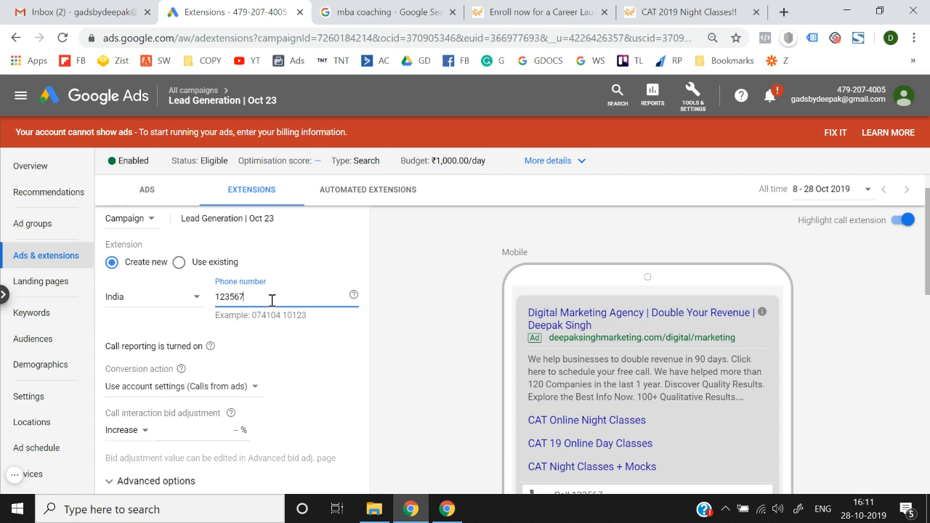
{"action": "left_click", "coordinate": [462, 372]}
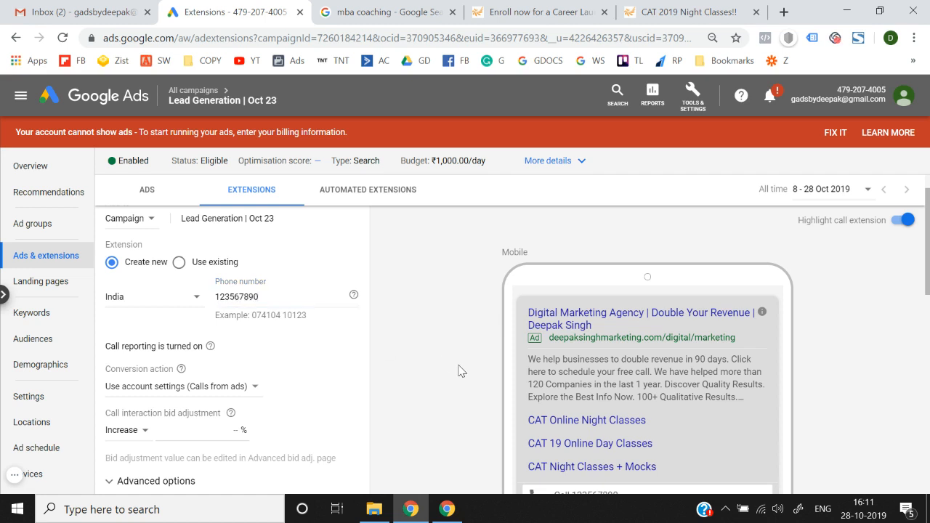
{"action": "scroll", "coordinate": [462, 372], "scroll_direction": "down", "scroll_amount": 1}
{"action": "scroll", "coordinate": [221, 282], "scroll_direction": "up", "scroll_amount": 1}
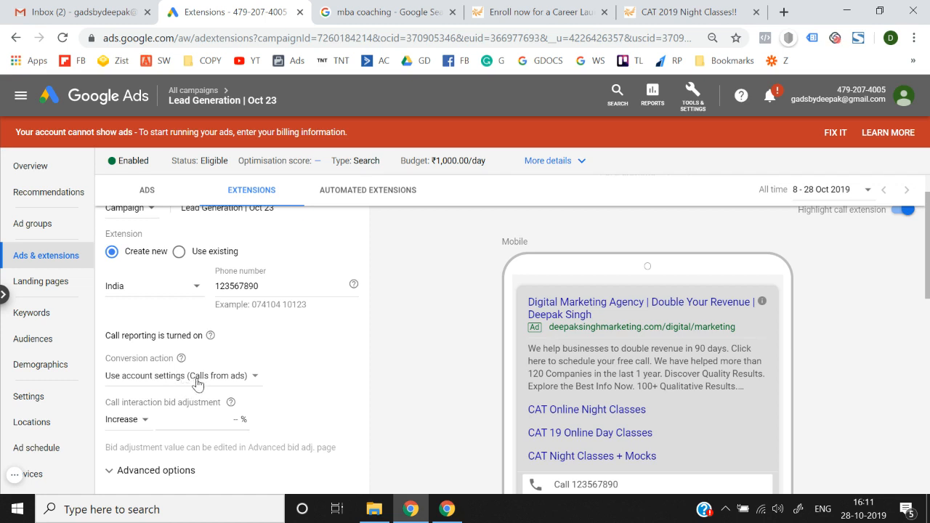
{"action": "left_click", "coordinate": [197, 384]}
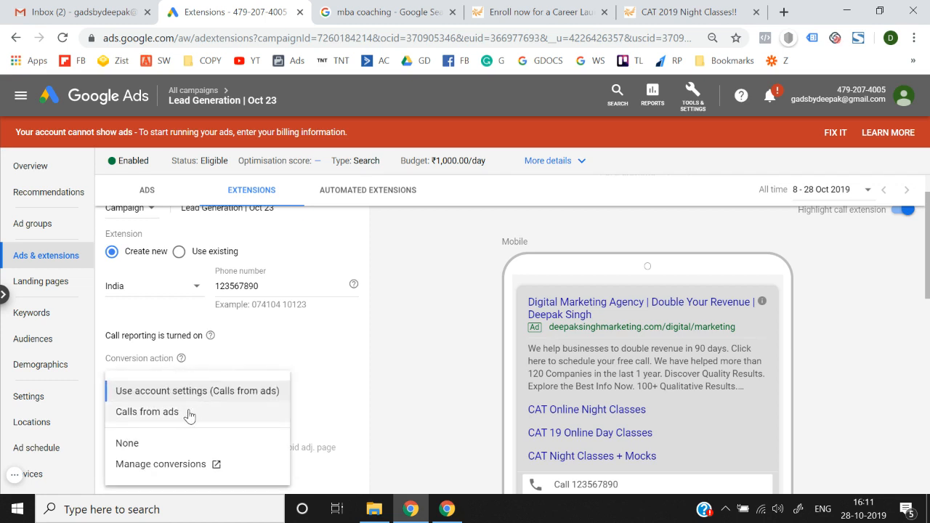
{"action": "left_click", "coordinate": [189, 413]}
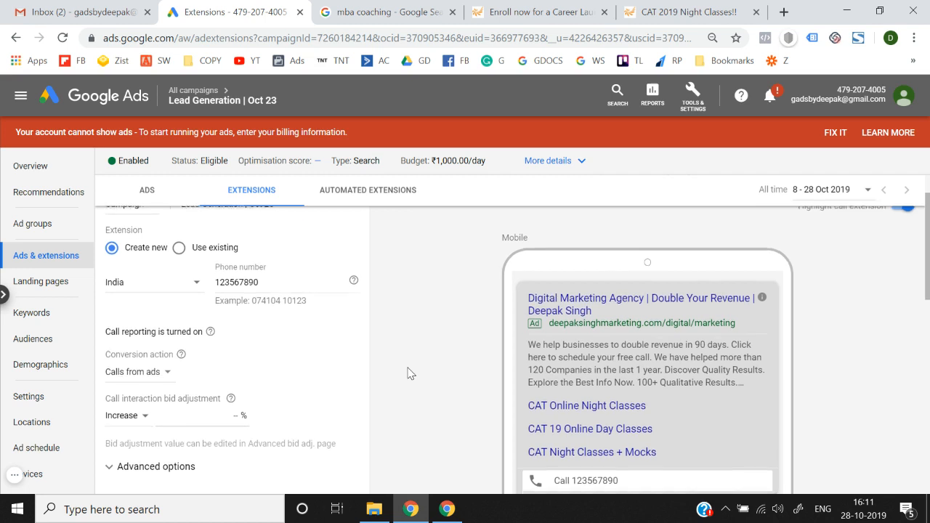
{"action": "scroll", "coordinate": [214, 399], "scroll_direction": "up", "scroll_amount": 1}
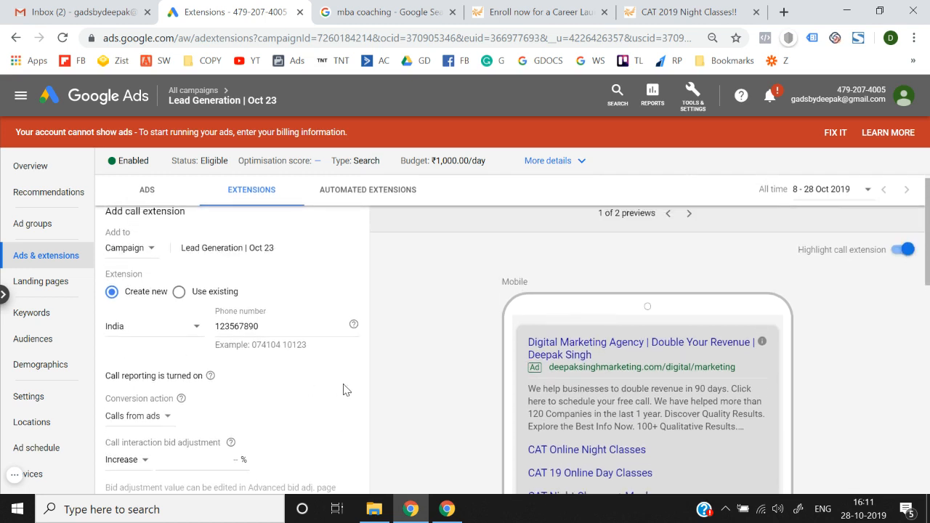
{"action": "scroll", "coordinate": [345, 390], "scroll_direction": "down", "scroll_amount": 1}
Step: Check the call bid adjustment field and try saving the call extension
{"action": "left_click", "coordinate": [176, 409]}
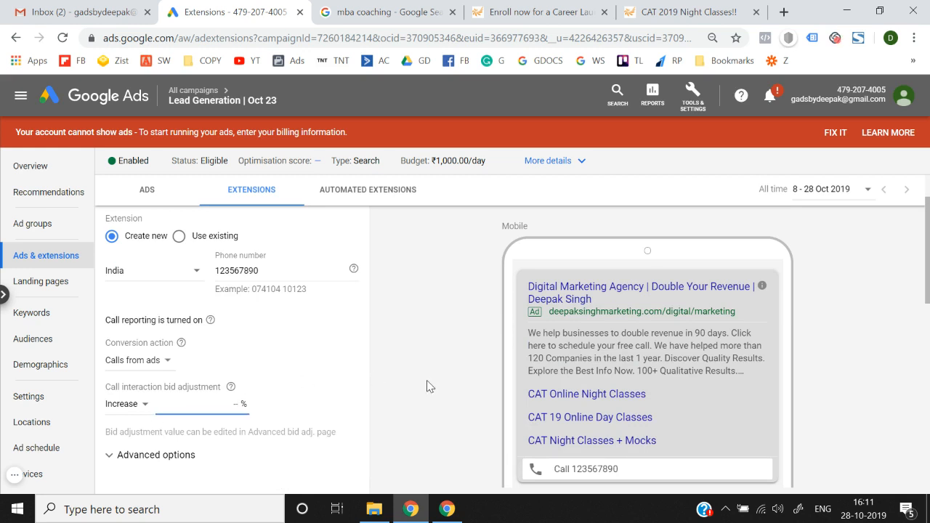
{"action": "scroll", "coordinate": [427, 380], "scroll_direction": "down", "scroll_amount": 2}
{"action": "scroll", "coordinate": [426, 380], "scroll_direction": "up", "scroll_amount": 3}
{"action": "scroll", "coordinate": [426, 381], "scroll_direction": "down", "scroll_amount": 2}
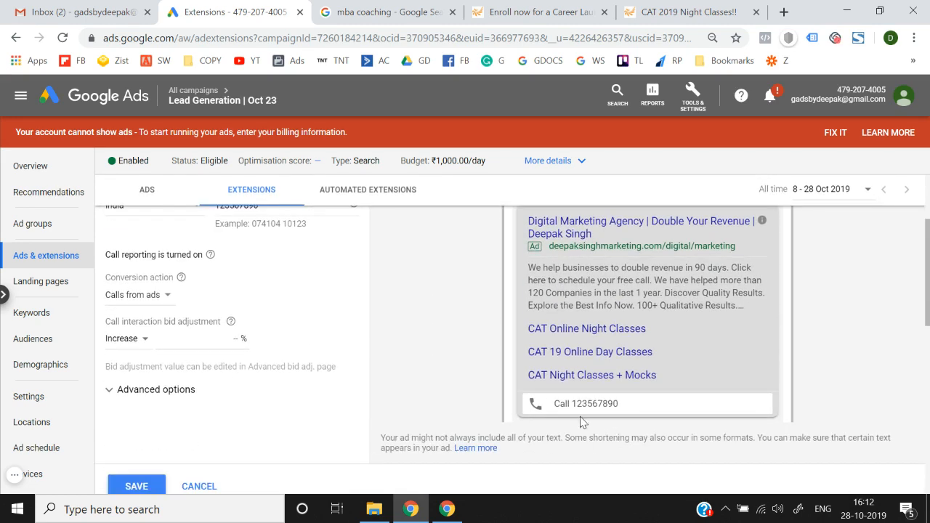
{"action": "scroll", "coordinate": [451, 369], "scroll_direction": "up", "scroll_amount": 3}
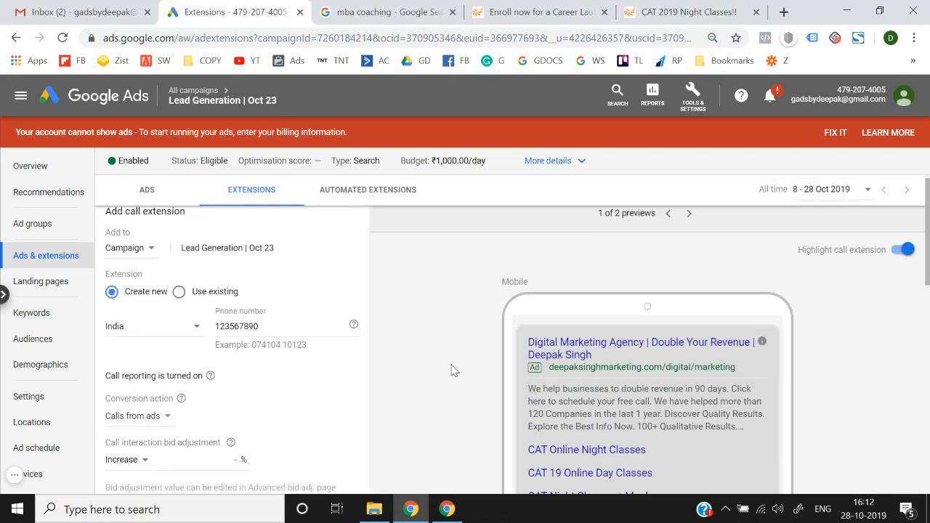
{"action": "scroll", "coordinate": [451, 370], "scroll_direction": "down", "scroll_amount": 4}
{"action": "left_click", "coordinate": [126, 438]}
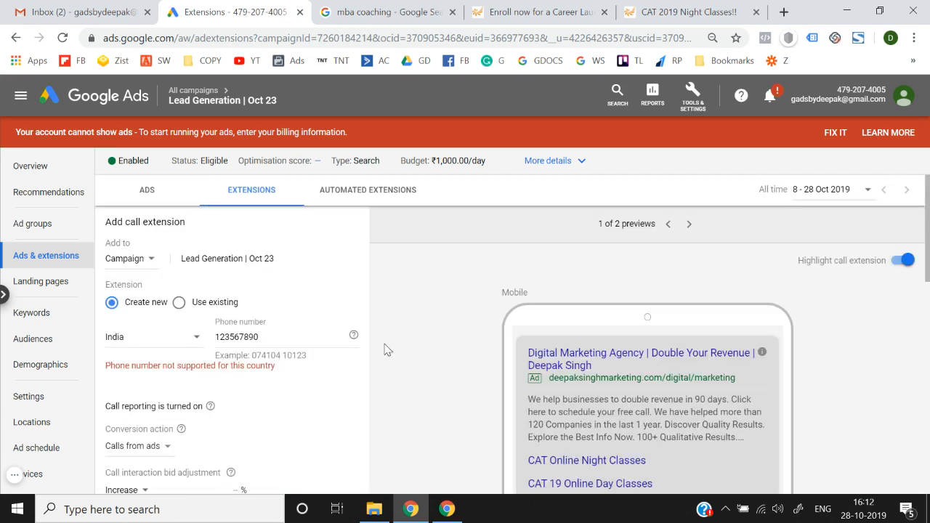
Step: Replace the rejected number with a valid 10-digit business phone number and save the call extension
{"action": "left_click", "coordinate": [273, 338]}
{"action": "double_click", "coordinate": [273, 337]}
{"action": "key", "text": "BackSpace"}
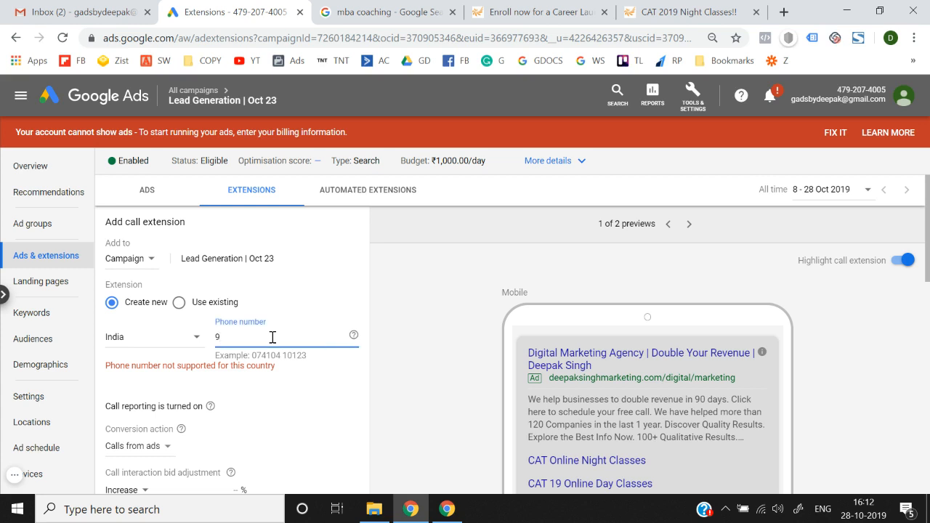
{"action": "type", "text": "9123456890"}
{"action": "scroll", "coordinate": [272, 338], "scroll_direction": "down", "scroll_amount": 4}
{"action": "left_click", "coordinate": [116, 371]}
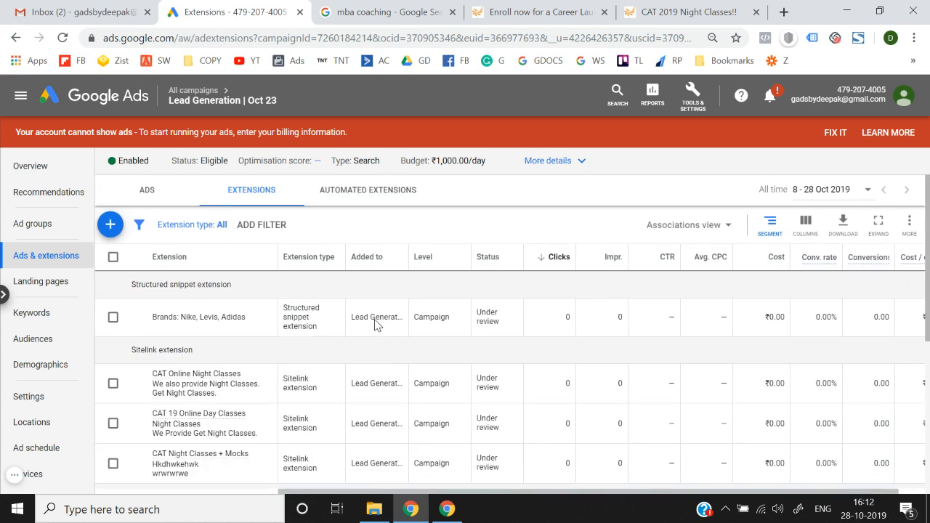
Step: Start a new message extension from the extension type list
{"action": "left_click", "coordinate": [111, 225]}
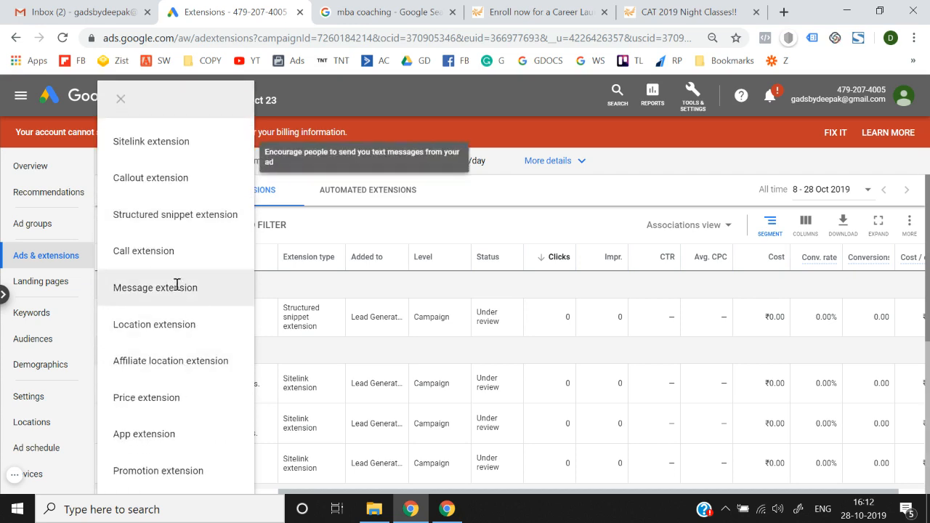
{"action": "left_click", "coordinate": [178, 285]}
{"action": "scroll", "coordinate": [327, 328], "scroll_direction": "down", "scroll_amount": 1}
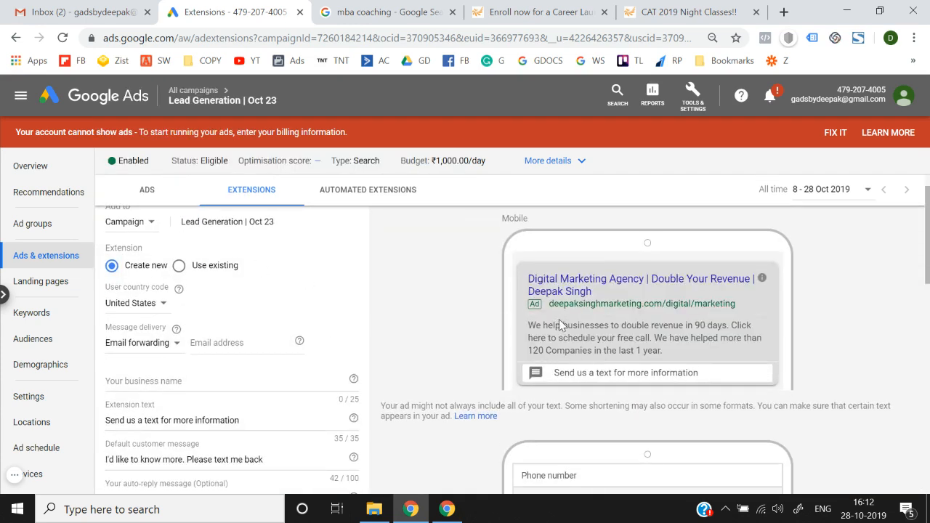
{"action": "scroll", "coordinate": [598, 336], "scroll_direction": "down", "scroll_amount": 1}
{"action": "scroll", "coordinate": [598, 336], "scroll_direction": "down", "scroll_amount": 3}
{"action": "scroll", "coordinate": [623, 289], "scroll_direction": "down", "scroll_amount": 5}
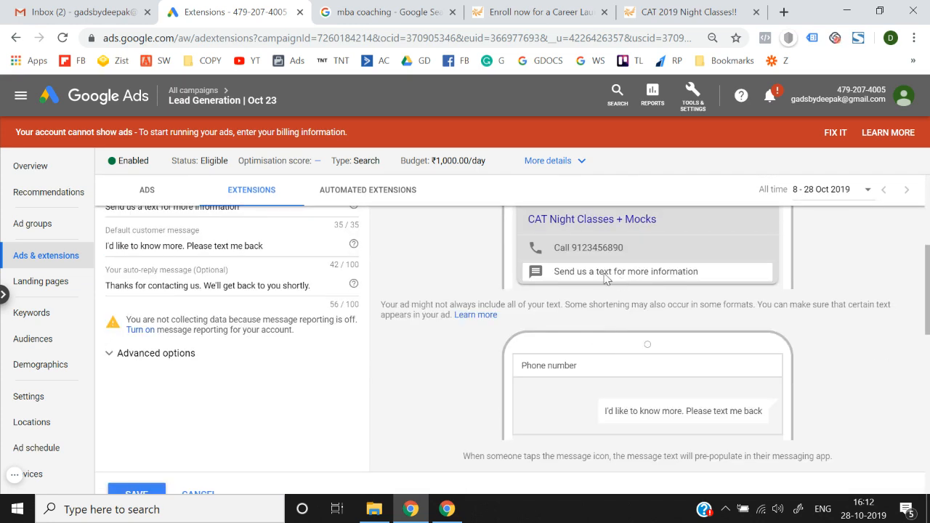
{"action": "scroll", "coordinate": [594, 400], "scroll_direction": "down", "scroll_amount": 1}
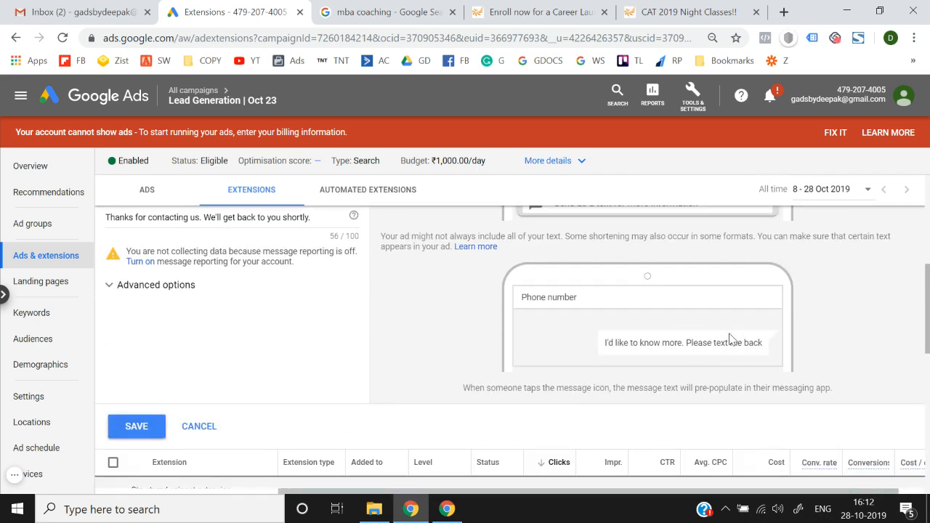
{"action": "scroll", "coordinate": [634, 342], "scroll_direction": "down", "scroll_amount": 1}
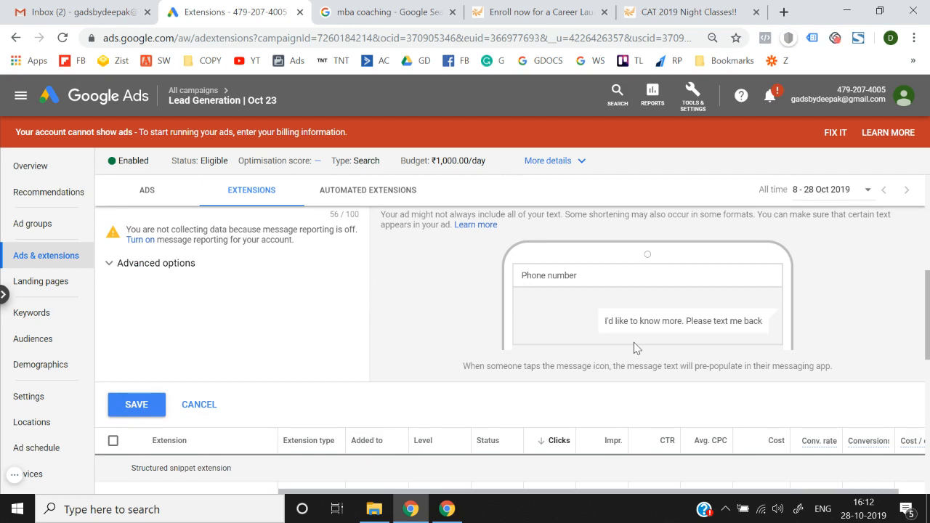
{"action": "scroll", "coordinate": [488, 359], "scroll_direction": "up", "scroll_amount": 5}
{"action": "scroll", "coordinate": [488, 359], "scroll_direction": "down", "scroll_amount": 1}
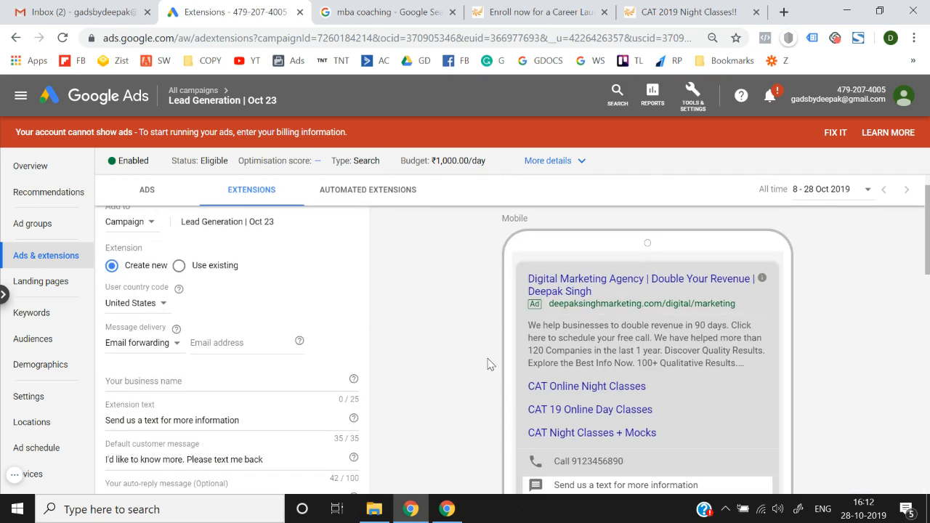
Step: Set the user country code to India and enter the business phone number
{"action": "left_click", "coordinate": [155, 311]}
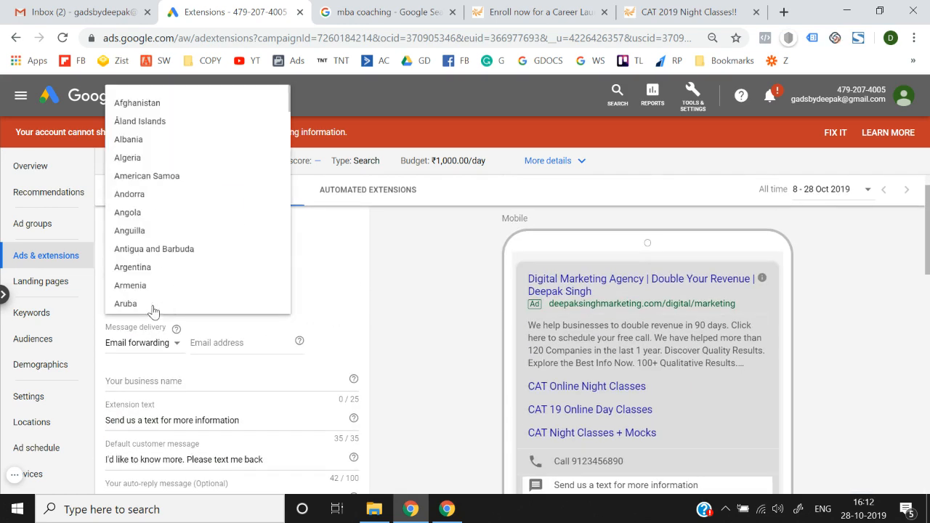
{"action": "left_click", "coordinate": [459, 314]}
{"action": "left_click", "coordinate": [136, 308]}
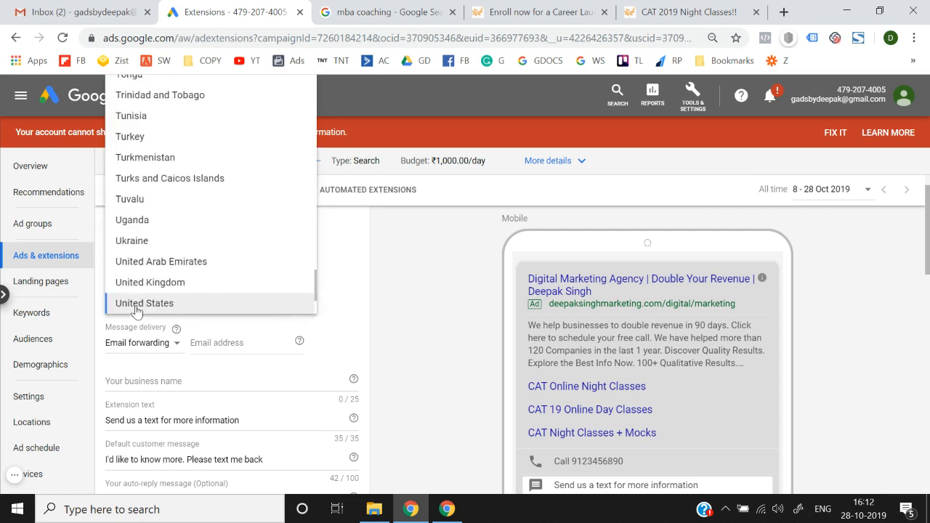
{"action": "type", "text": "in"}
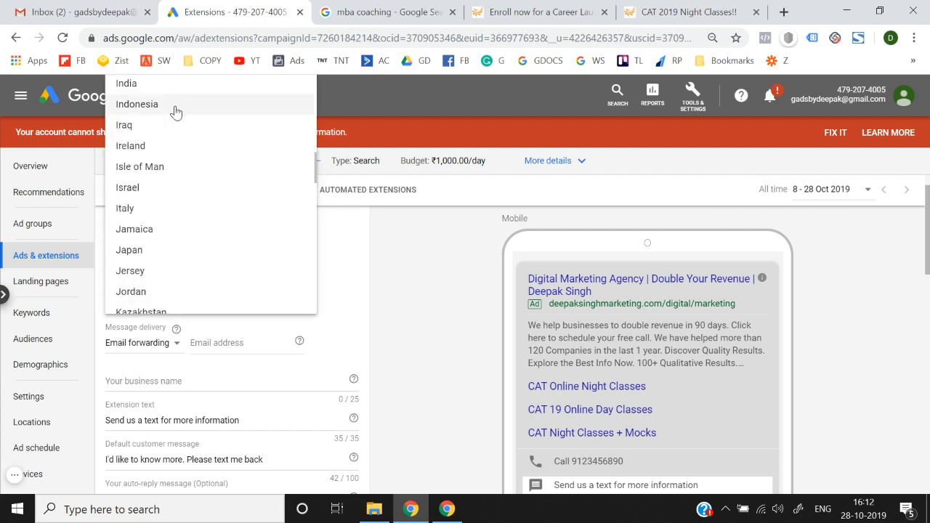
{"action": "left_click", "coordinate": [181, 96]}
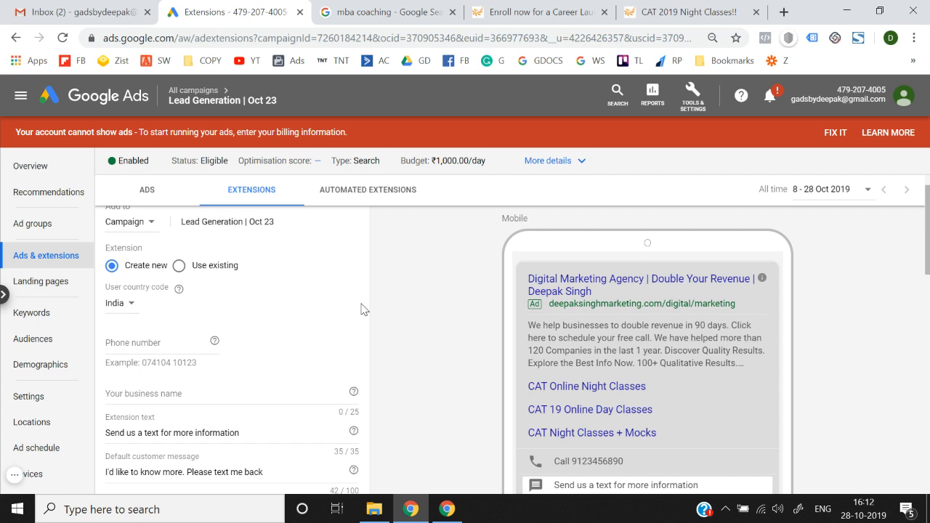
{"action": "left_click", "coordinate": [171, 341]}
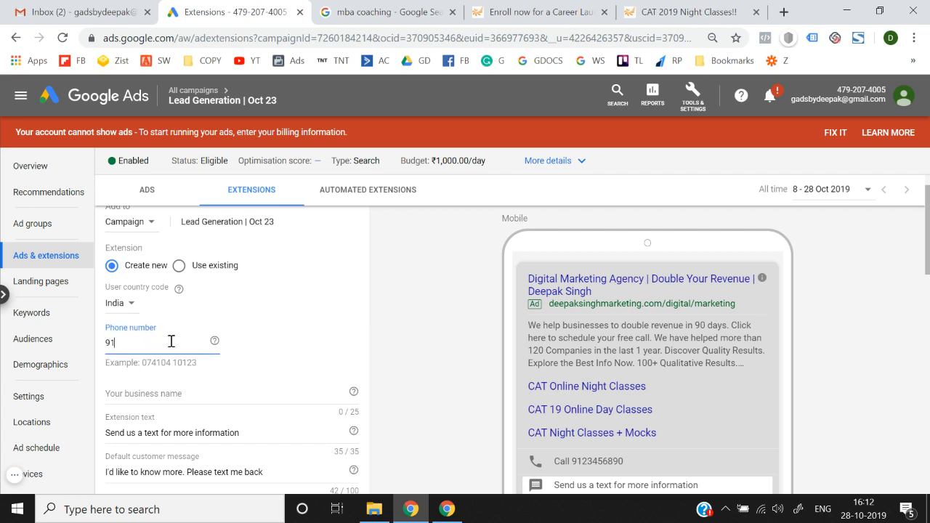
{"action": "type", "text": "9123456789"}
Step: Enter Think N Thrive as the business name
{"action": "left_click", "coordinate": [180, 396]}
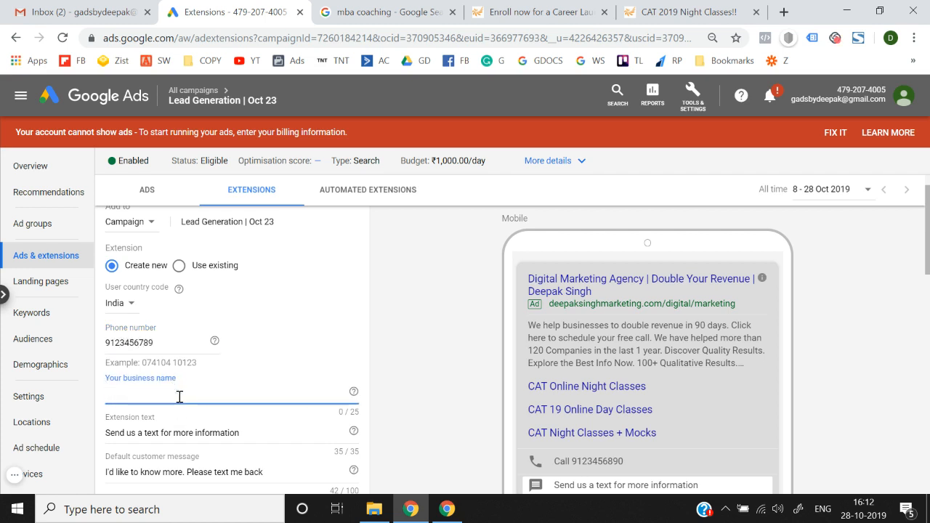
{"action": "type", "text": "Think N Thi"}
{"action": "type", "text": "iv"}
{"action": "type", "text": "ve"}
{"action": "scroll", "coordinate": [180, 397], "scroll_direction": "down", "scroll_amount": 1}
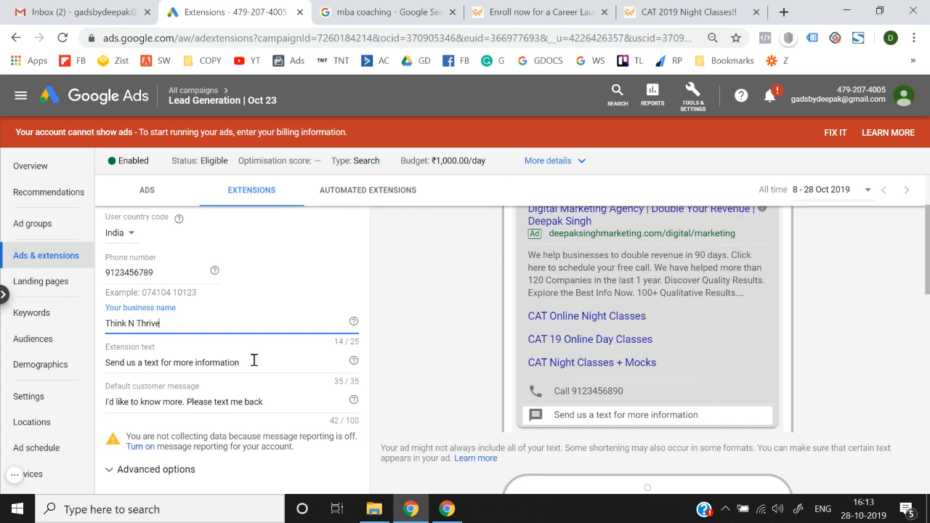
{"action": "left_click", "coordinate": [256, 360]}
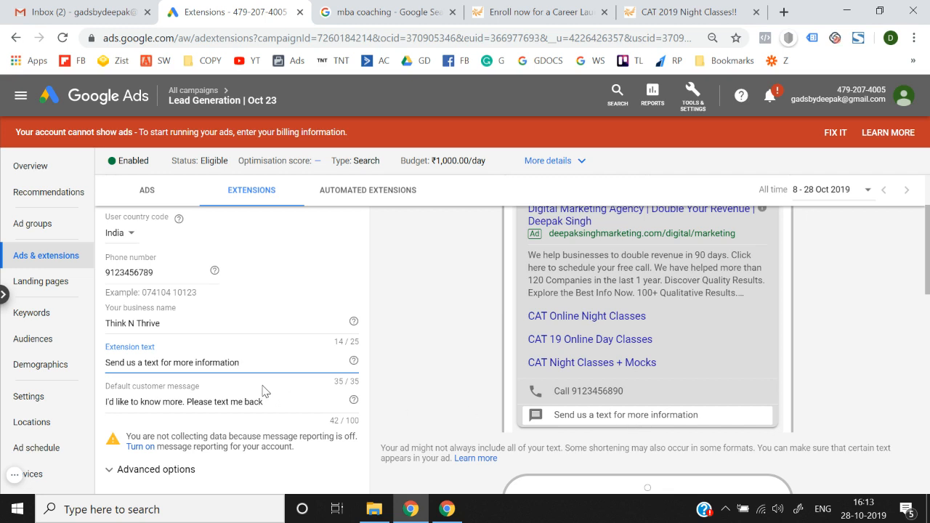
Step: Replace the extension text with 'Want to Know more? Click to text.'
{"action": "key", "text": "ctrl+a"}
{"action": "type", "text": "Want toi"}
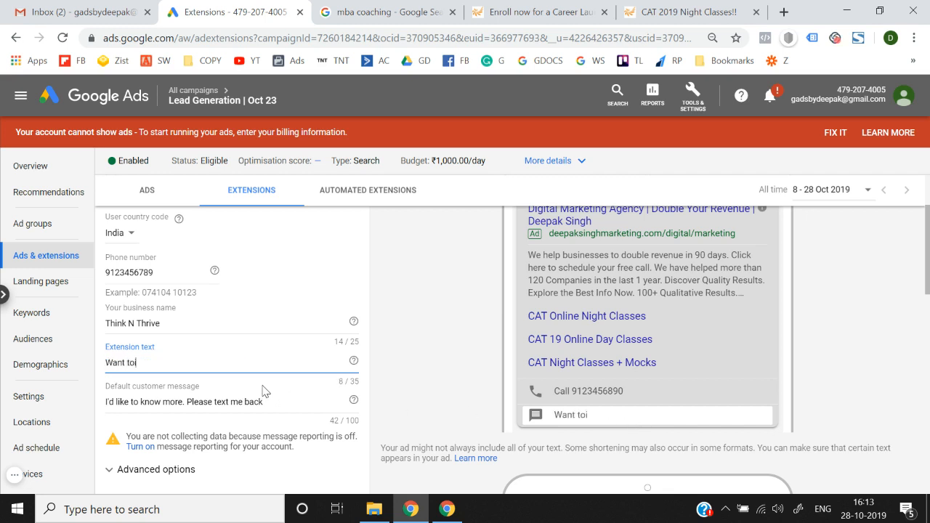
{"action": "type", "text": " Know more? Message"}
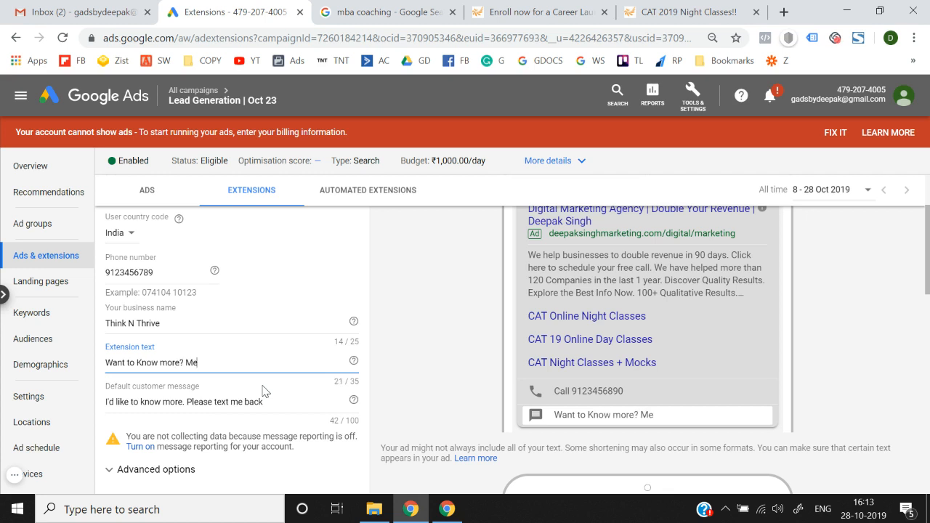
{"action": "key", "text": "BackSpace"}
{"action": "key", "text": "BackSpace"}
{"action": "key", "text": "BackSpace"}
{"action": "key", "text": "BackSpace"}
{"action": "key", "text": "BackSpace"}
{"action": "key", "text": "BackSpace"}
{"action": "key", "text": "BackSpace"}
{"action": "type", "text": "Click here to m"}
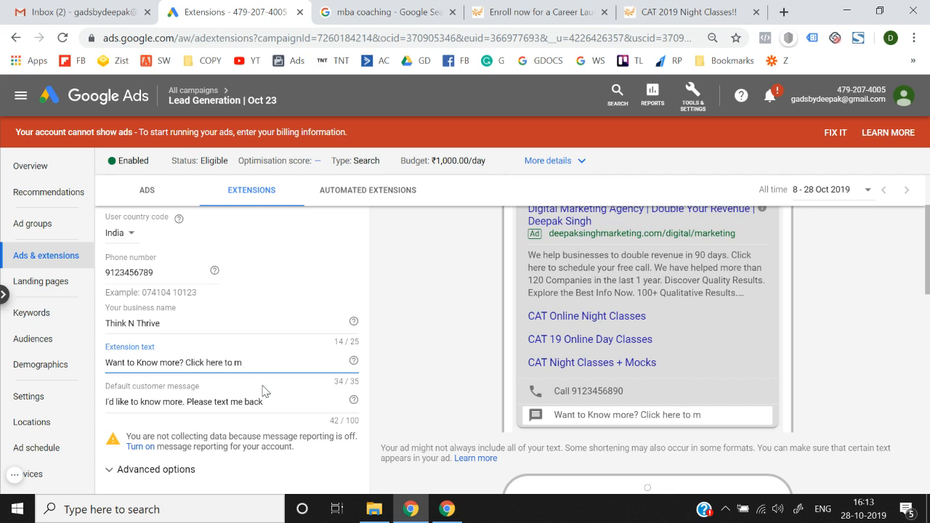
{"action": "key", "text": "BackSpace"}
{"action": "key", "text": "BackSpace"}
{"action": "type", "text": "tex"}
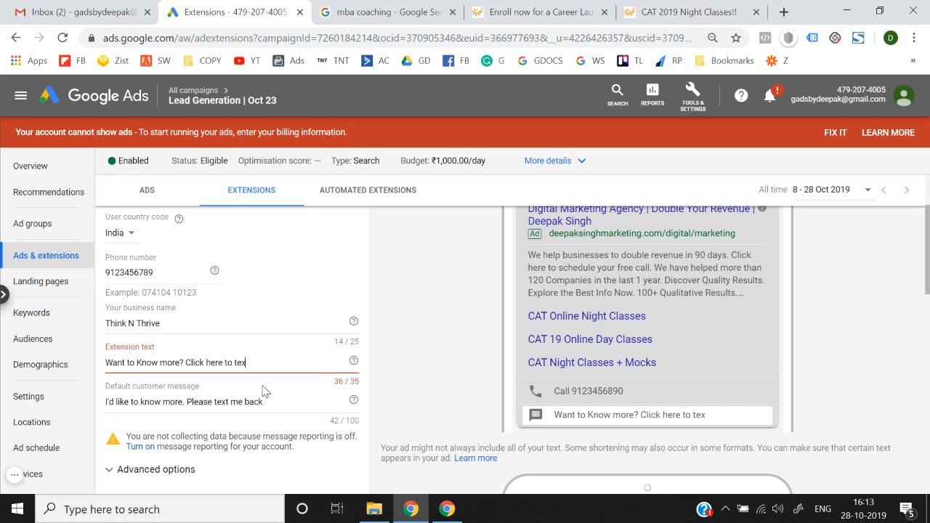
{"action": "key", "text": "BackSpace"}
{"action": "key", "text": "BackSpace"}
{"action": "key", "text": "BackSpace"}
{"action": "key", "text": "BackSpace"}
{"action": "key", "text": "BackSpace"}
{"action": "key", "text": "BackSpace"}
{"action": "key", "text": "BackSpace"}
{"action": "key", "text": "BackSpace"}
{"action": "key", "text": "BackSpace"}
{"action": "key", "text": "BackSpace"}
{"action": "key", "text": "BackSpace"}
{"action": "key", "text": "BackSpace"}
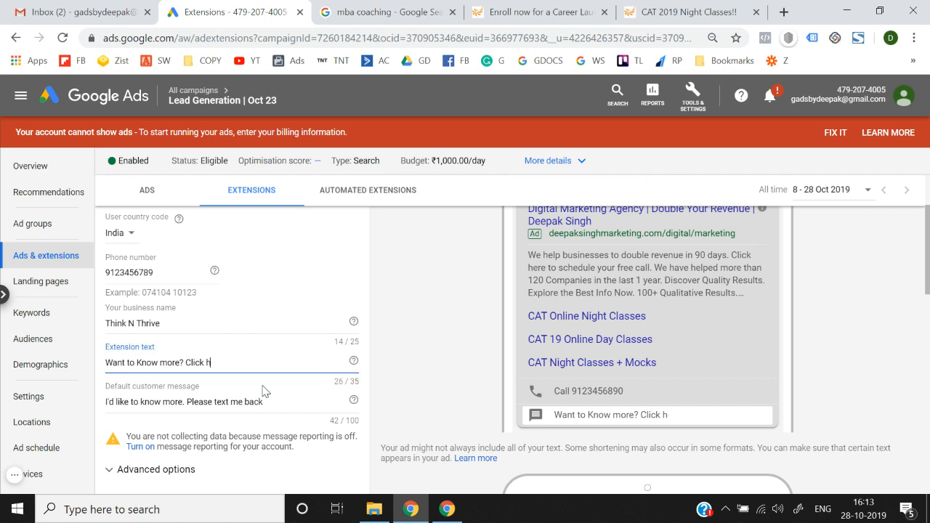
{"action": "type", "text": "to text"}
{"action": "left_click", "coordinate": [408, 376]}
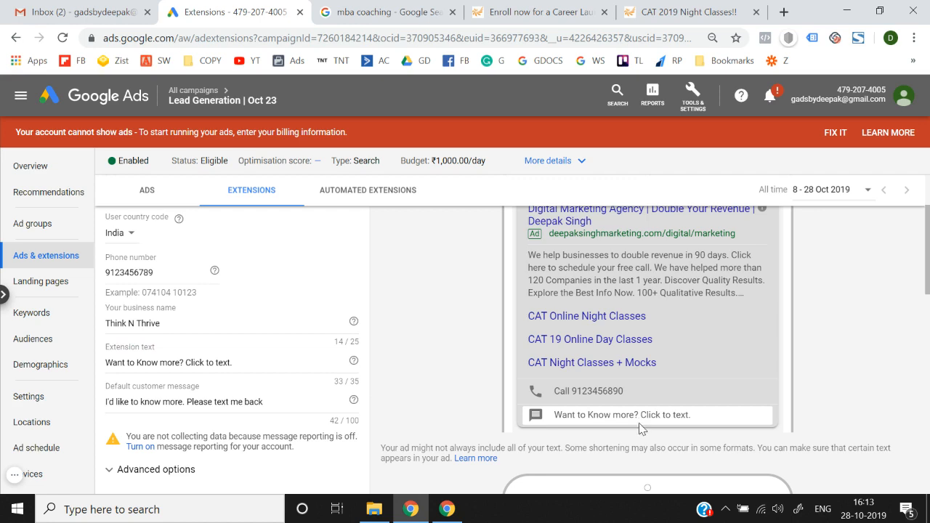
{"action": "scroll", "coordinate": [637, 422], "scroll_direction": "down", "scroll_amount": 3}
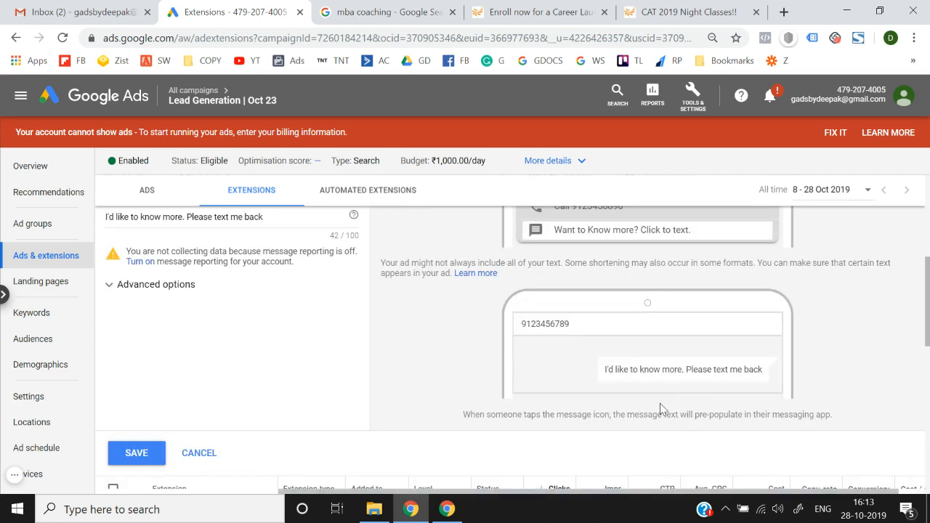
{"action": "scroll", "coordinate": [649, 371], "scroll_direction": "up", "scroll_amount": 2}
Step: Set the default customer message to 'I want to Enroll in Google ads Course. Please share more info.'
{"action": "left_click", "coordinate": [276, 364]}
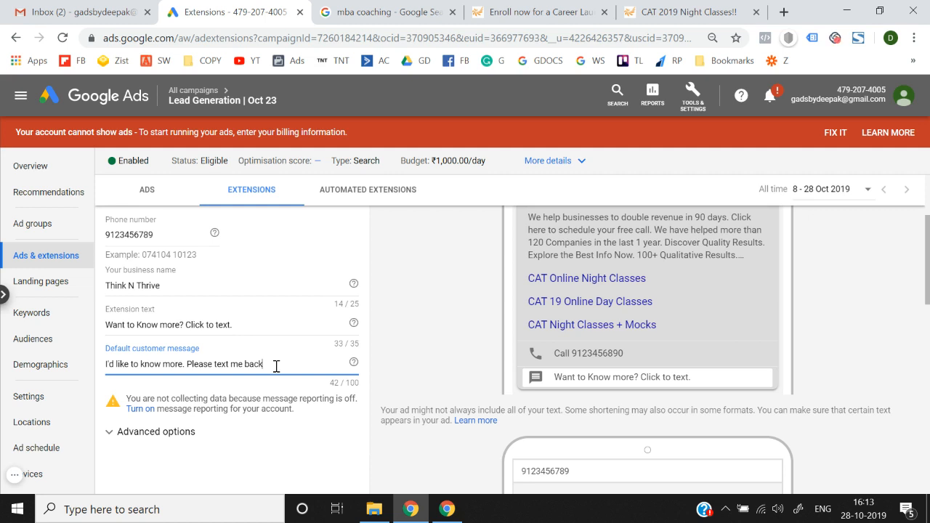
{"action": "key", "text": "ctrl+a"}
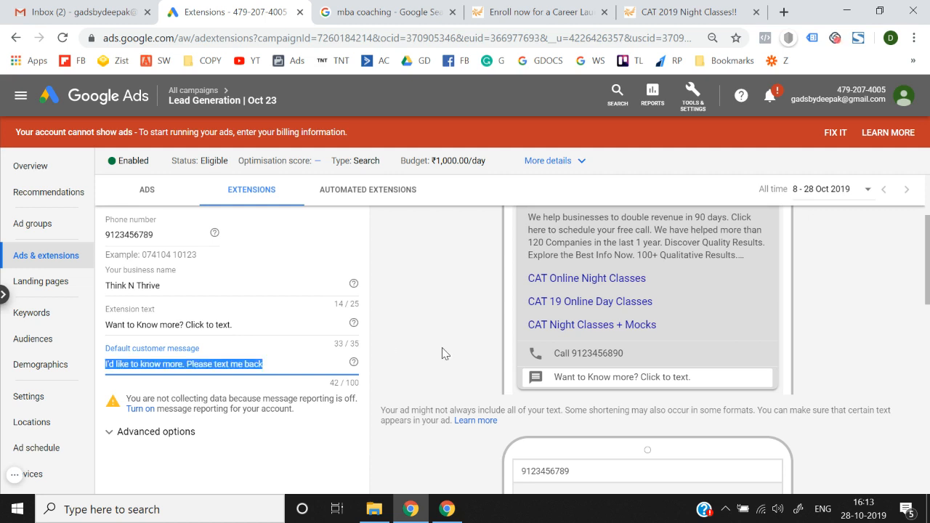
{"action": "type", "text": "Yes"}
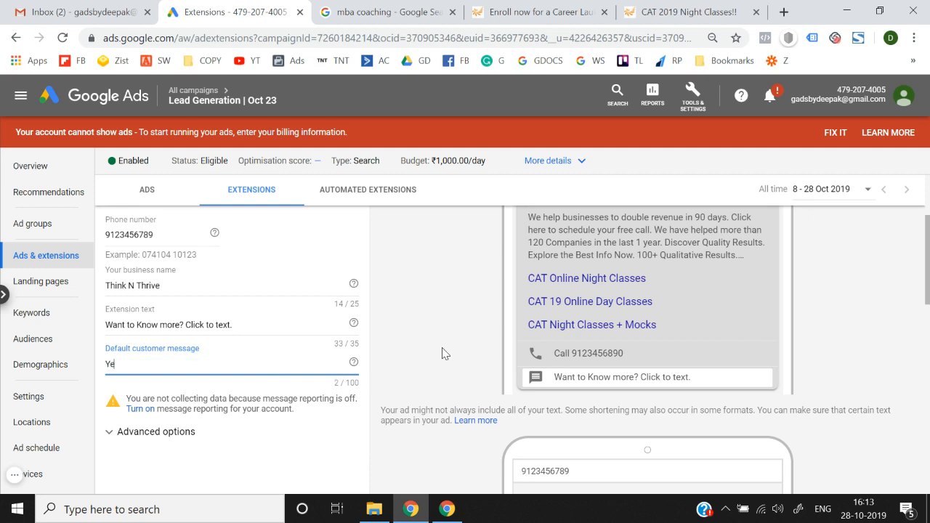
{"action": "key", "text": "BackSpace"}
{"action": "key", "text": "BackSpace"}
{"action": "type", "text": "I want to Enroll in Google ads Co"}
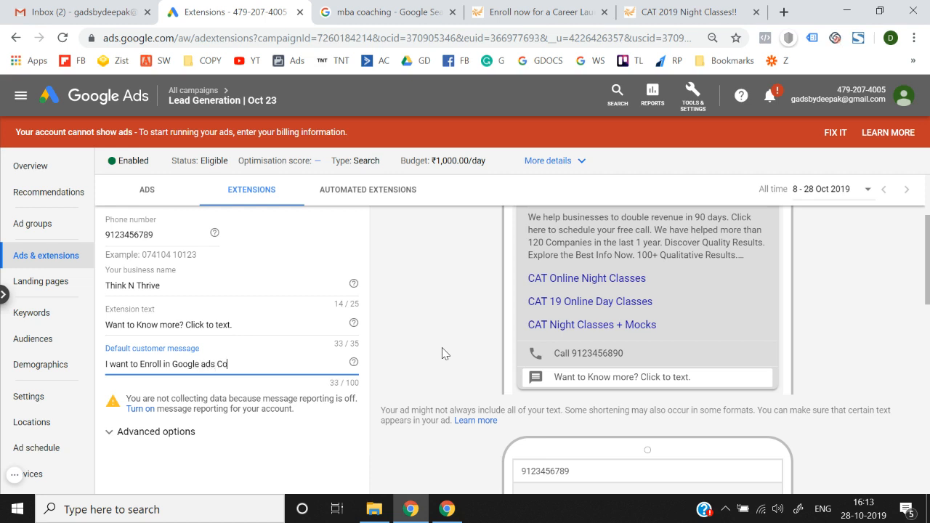
{"action": "type", "text": "urse. Please share more in"}
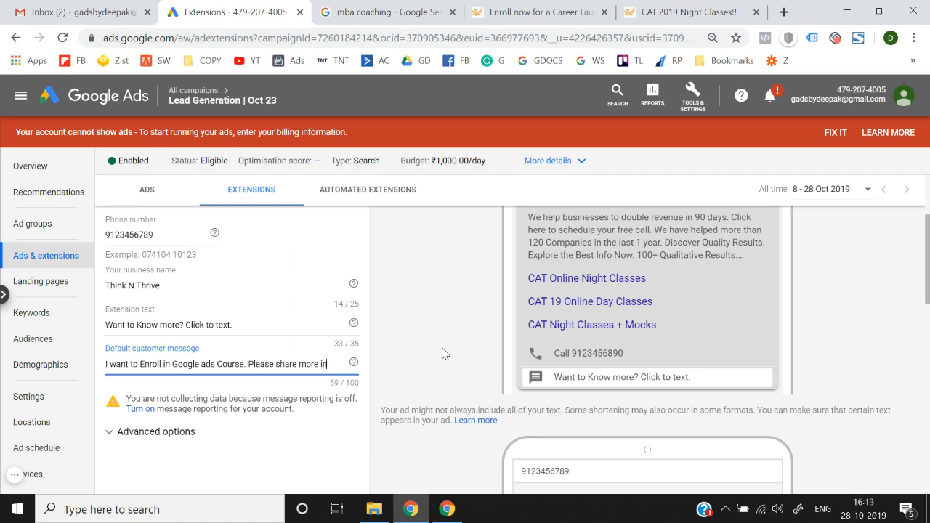
{"action": "type", "text": "fo."}
{"action": "left_click", "coordinate": [493, 359]}
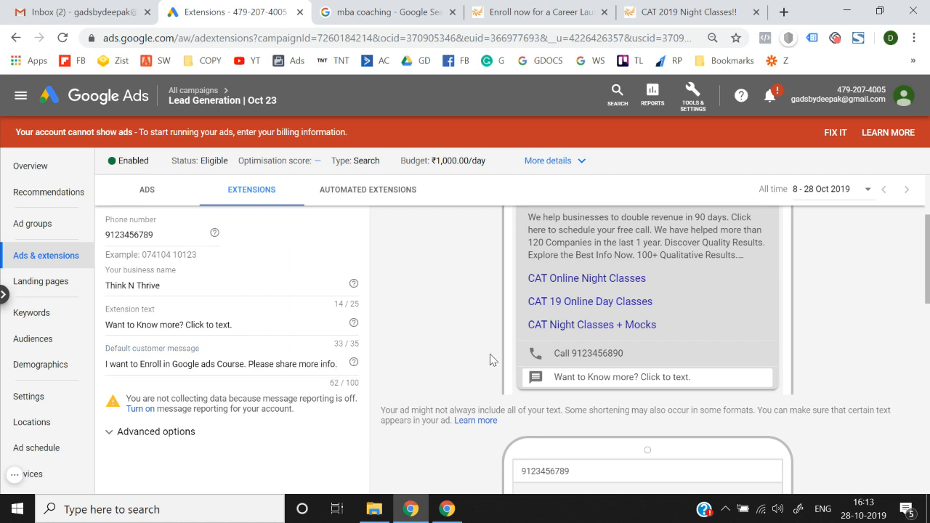
{"action": "scroll", "coordinate": [493, 359], "scroll_direction": "down", "scroll_amount": 3}
{"action": "scroll", "coordinate": [493, 359], "scroll_direction": "up", "scroll_amount": 2}
{"action": "scroll", "coordinate": [490, 359], "scroll_direction": "up", "scroll_amount": 1}
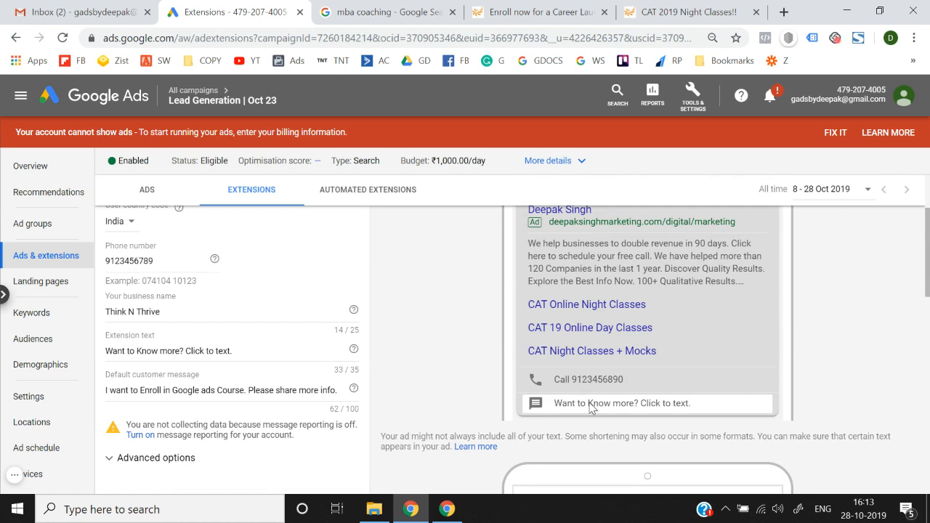
{"action": "scroll", "coordinate": [590, 404], "scroll_direction": "down", "scroll_amount": 2}
Step: Switch message reporting On, expand Advanced options, and save the message extension
{"action": "scroll", "coordinate": [574, 429], "scroll_direction": "down", "scroll_amount": 1}
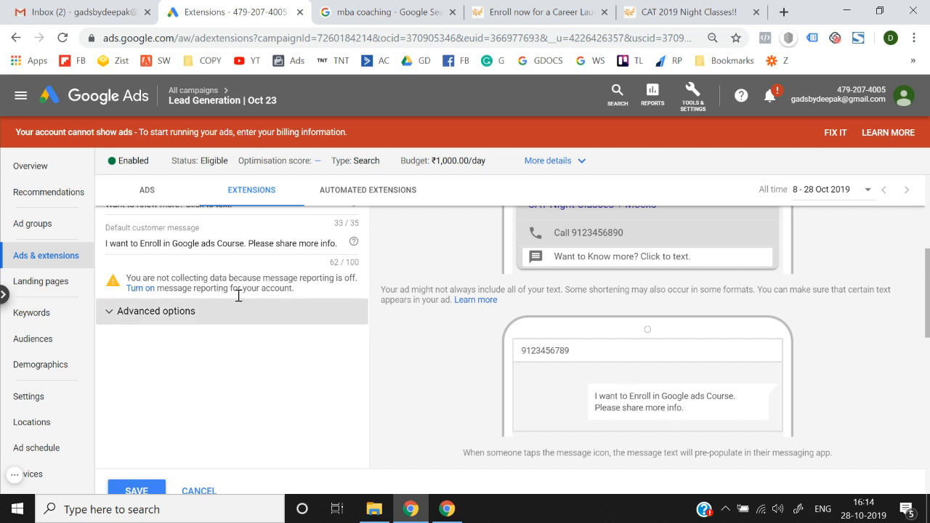
{"action": "left_click", "coordinate": [141, 291]}
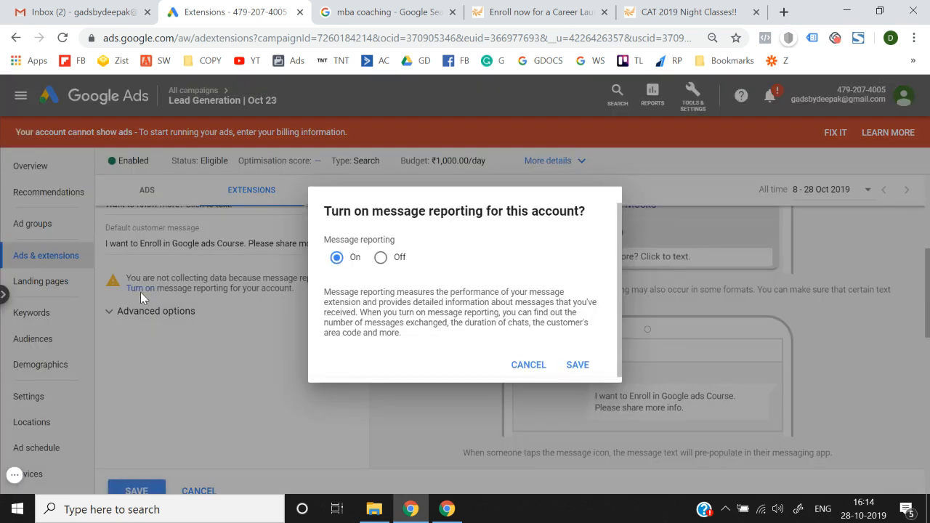
{"action": "left_click", "coordinate": [571, 367]}
{"action": "left_click", "coordinate": [180, 320]}
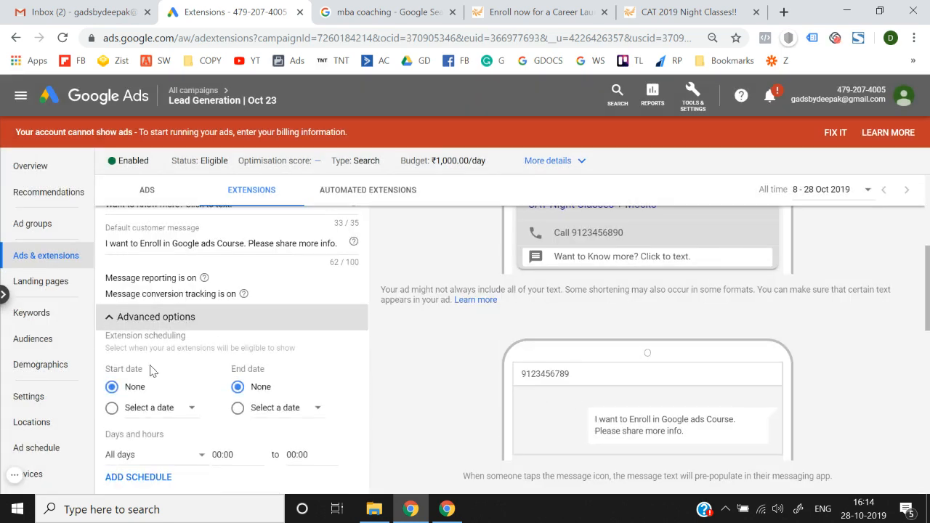
{"action": "scroll", "coordinate": [145, 386], "scroll_direction": "down", "scroll_amount": 1}
{"action": "scroll", "coordinate": [147, 385], "scroll_direction": "up", "scroll_amount": 1}
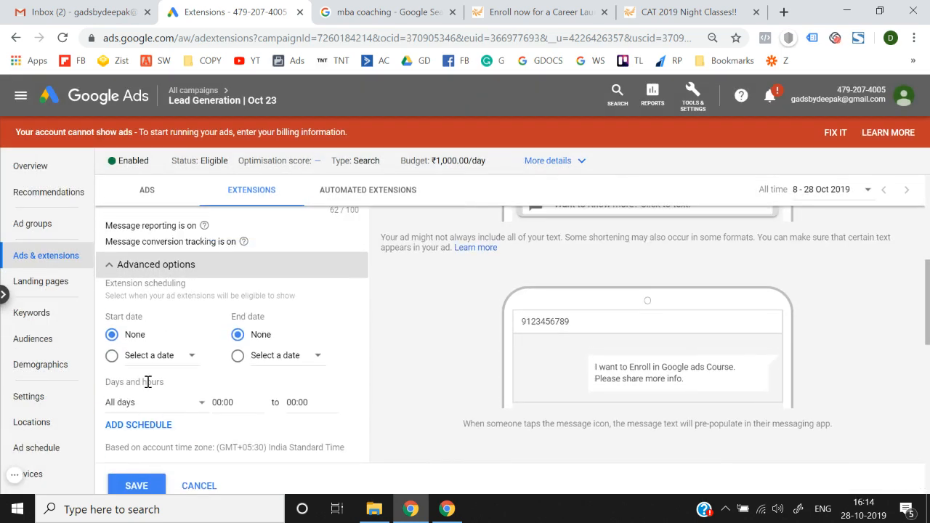
{"action": "scroll", "coordinate": [153, 356], "scroll_direction": "down", "scroll_amount": 1}
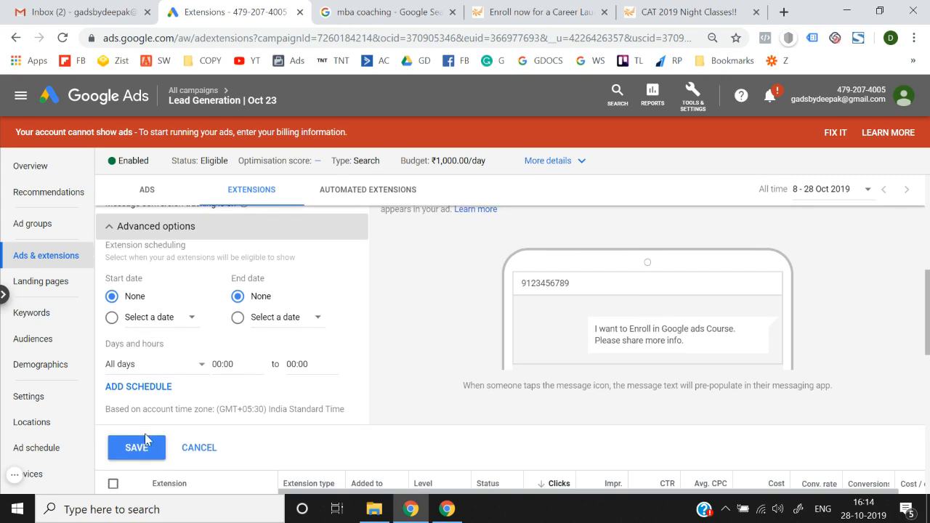
{"action": "left_click", "coordinate": [136, 448]}
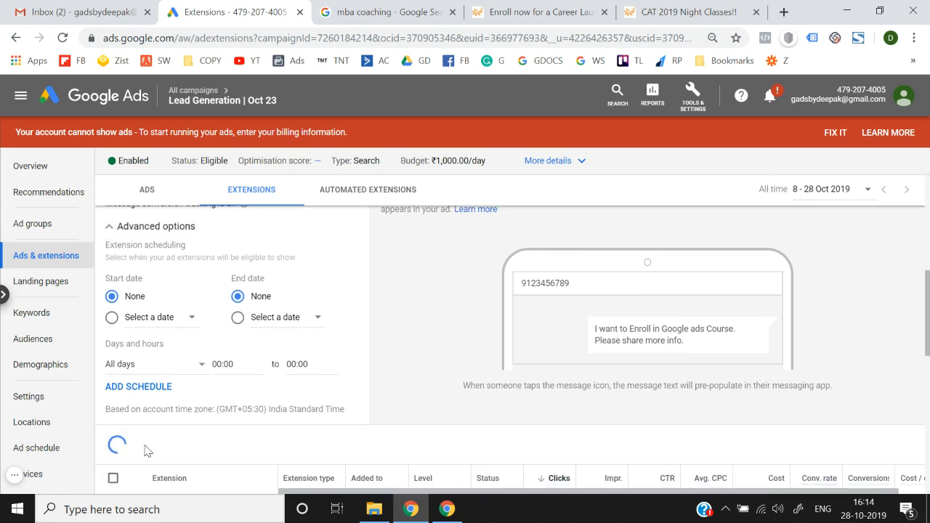
{"action": "scroll", "coordinate": [228, 353], "scroll_direction": "up", "scroll_amount": 5}
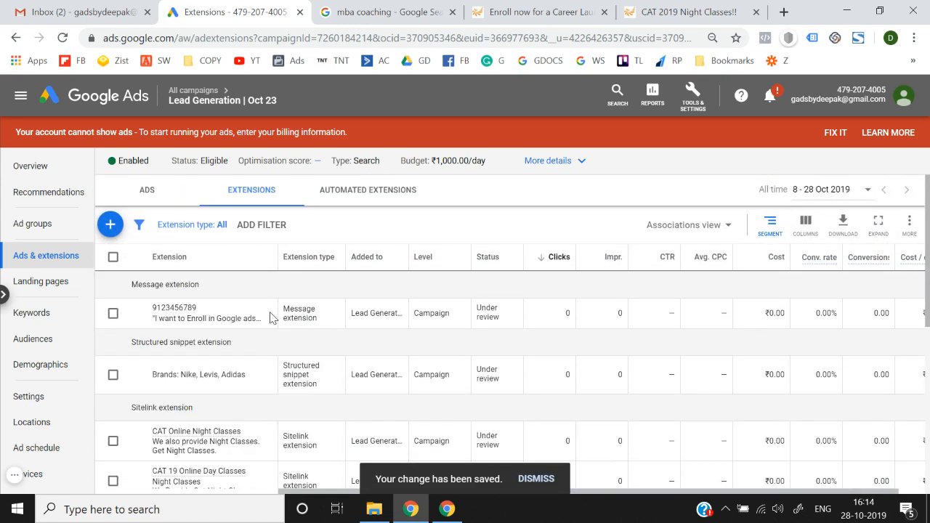
Step: Open and cancel the message extension editor, then display the extension type list again
{"action": "left_click", "coordinate": [269, 313]}
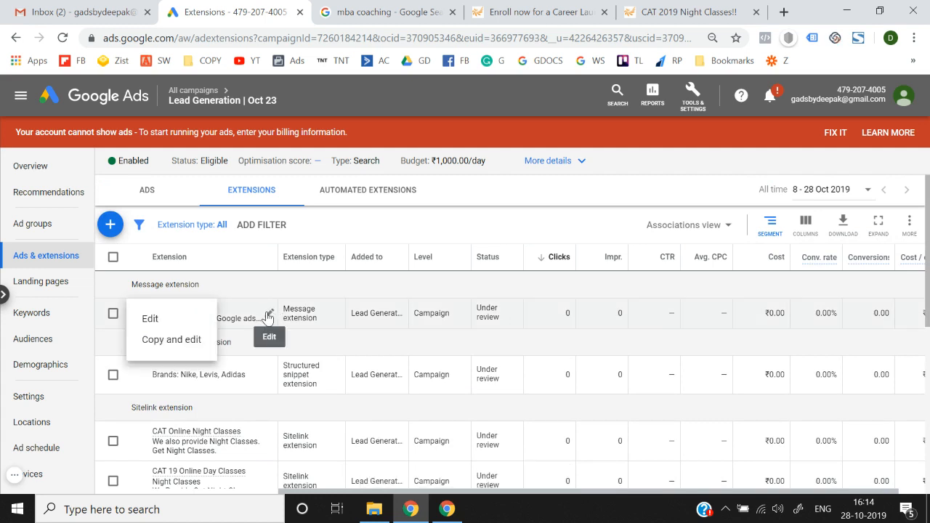
{"action": "left_click", "coordinate": [150, 318]}
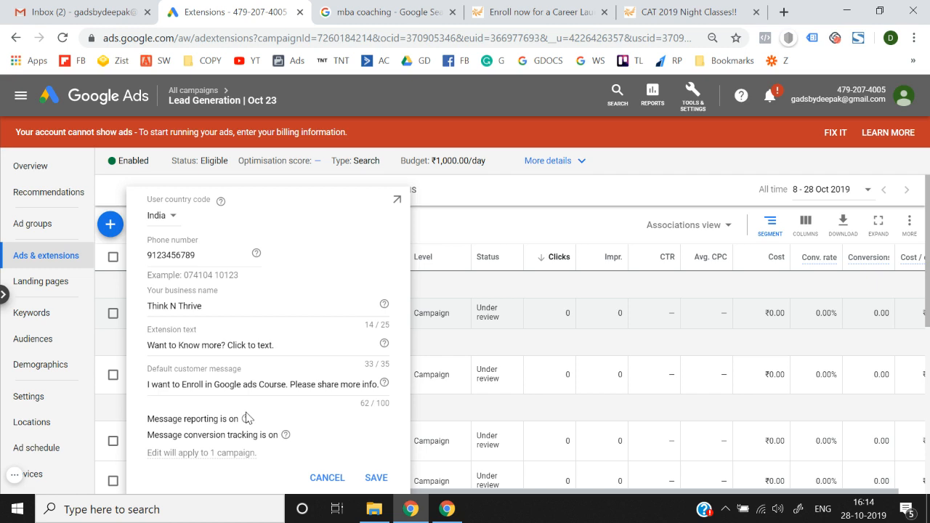
{"action": "left_click", "coordinate": [452, 226]}
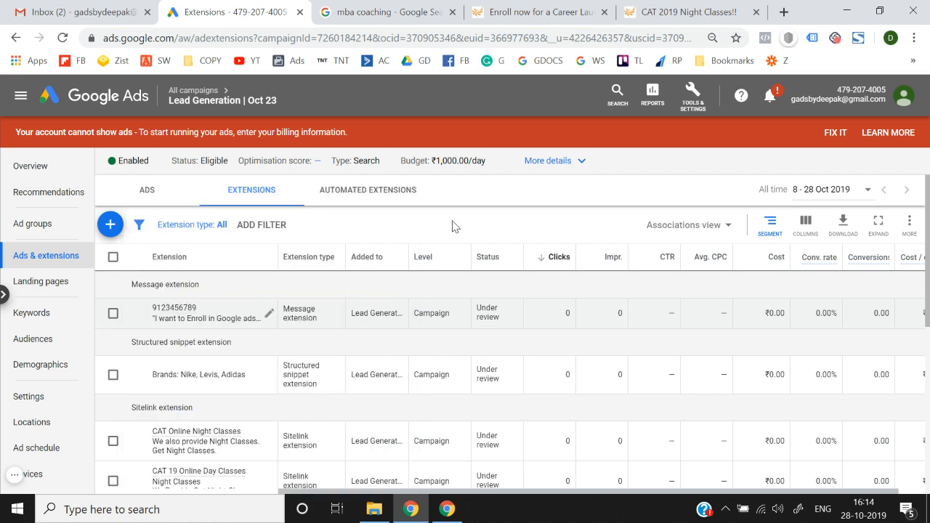
{"action": "left_click", "coordinate": [111, 225]}
{"action": "scroll", "coordinate": [135, 376], "scroll_direction": "down", "scroll_amount": 2}
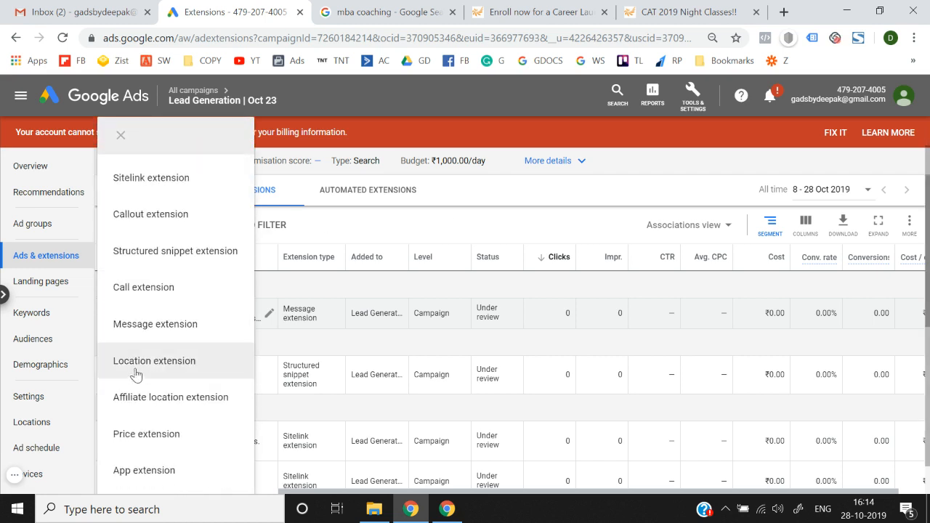
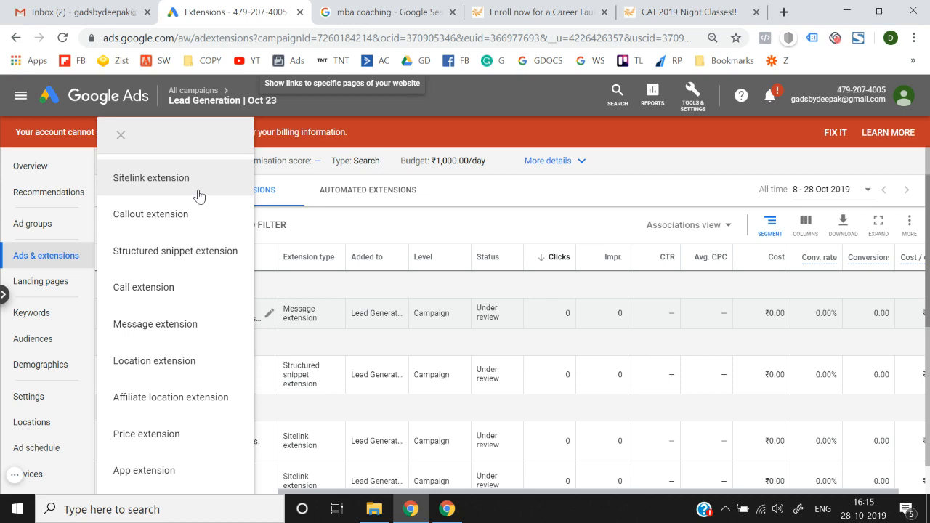
Step: Choose Location extension from the + menu, then cancel the Create location extensions dialog
{"action": "left_click", "coordinate": [189, 362]}
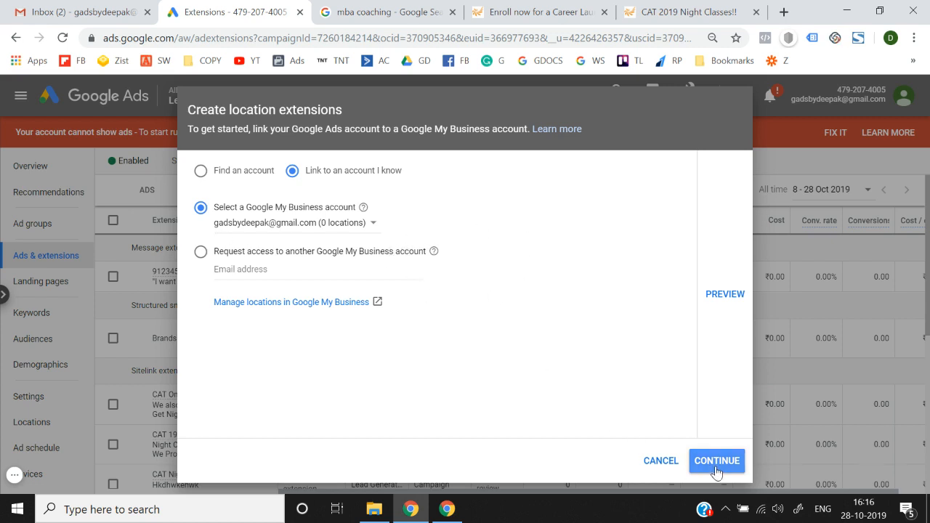
{"action": "left_click", "coordinate": [661, 461]}
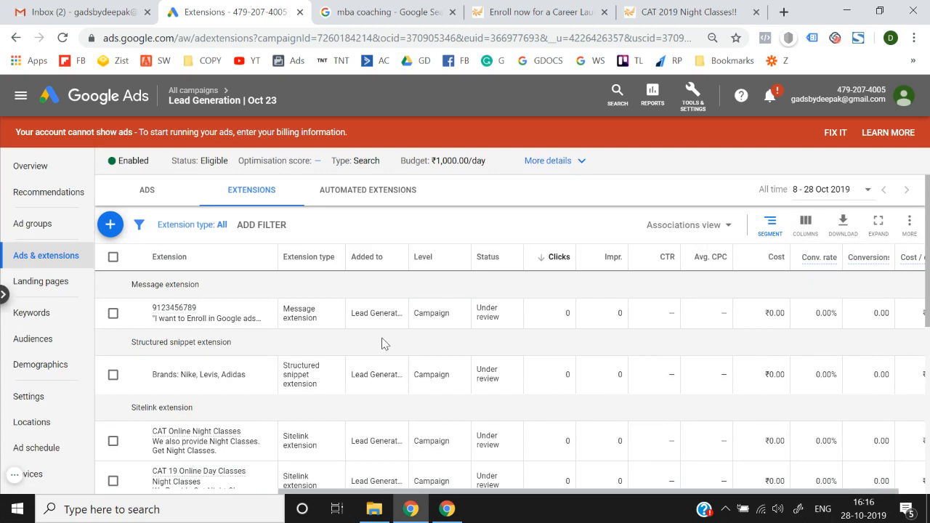
{"action": "left_click", "coordinate": [110, 230]}
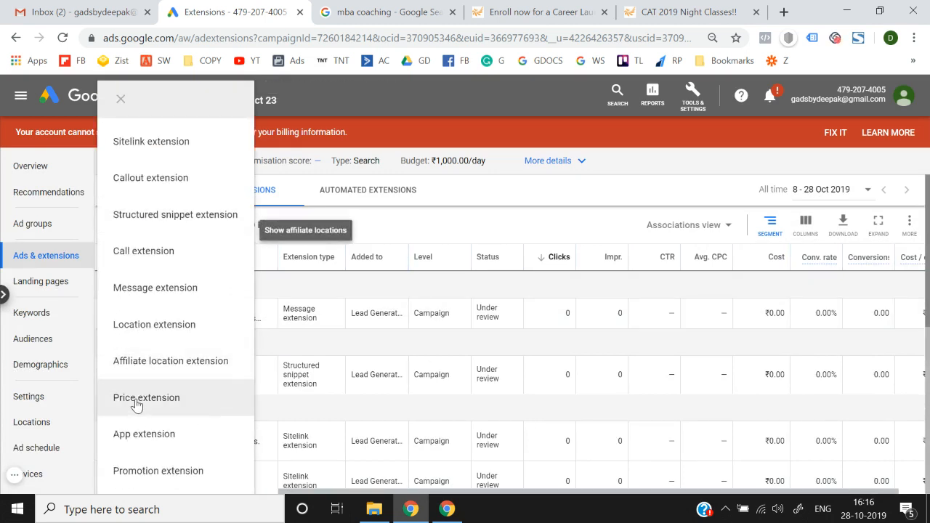
{"action": "left_click", "coordinate": [174, 358]}
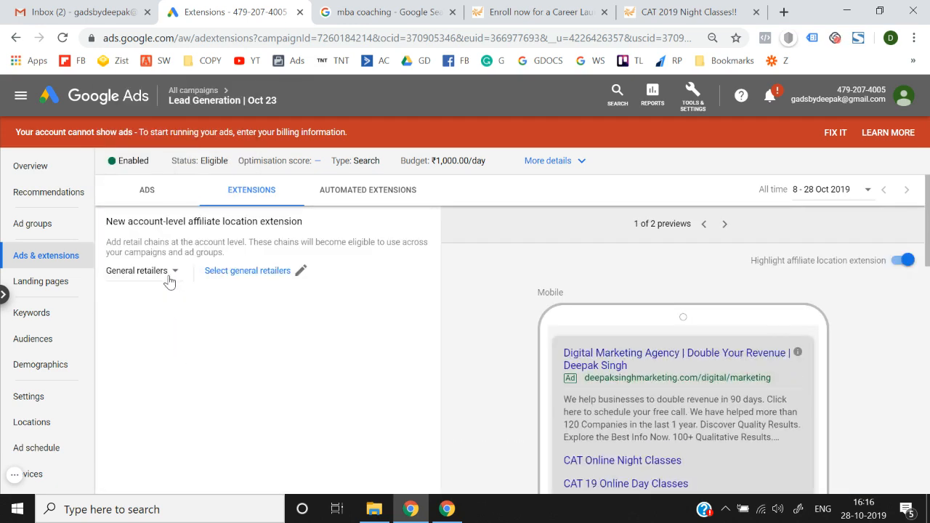
{"action": "scroll", "coordinate": [218, 281], "scroll_direction": "down", "scroll_amount": 4}
{"action": "scroll", "coordinate": [219, 281], "scroll_direction": "up", "scroll_amount": 5}
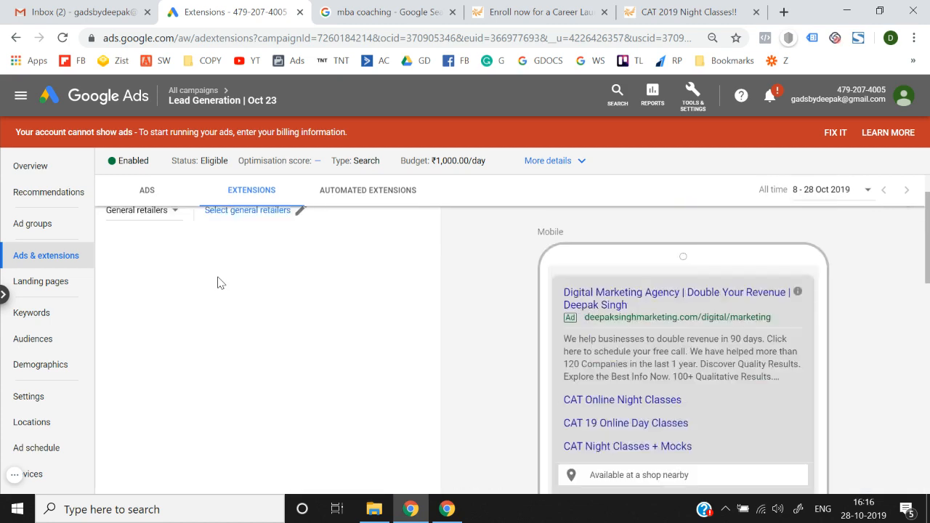
{"action": "left_click", "coordinate": [238, 275]}
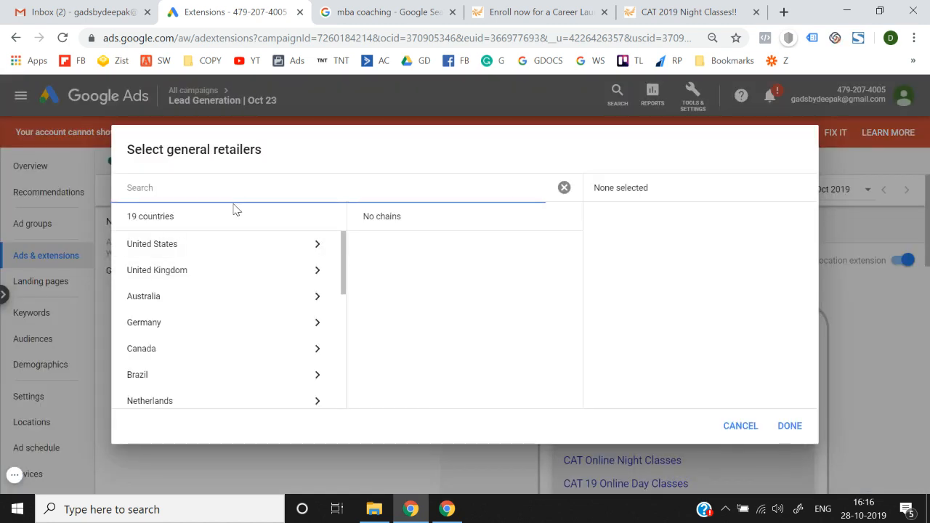
{"action": "type", "text": "india"}
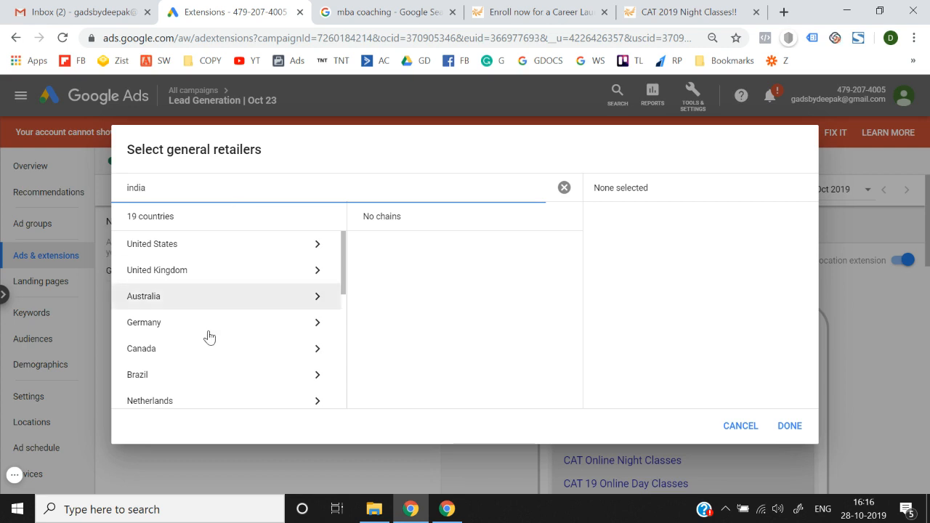
{"action": "scroll", "coordinate": [207, 349], "scroll_direction": "down", "scroll_amount": 3}
{"action": "scroll", "coordinate": [207, 353], "scroll_direction": "down", "scroll_amount": 4}
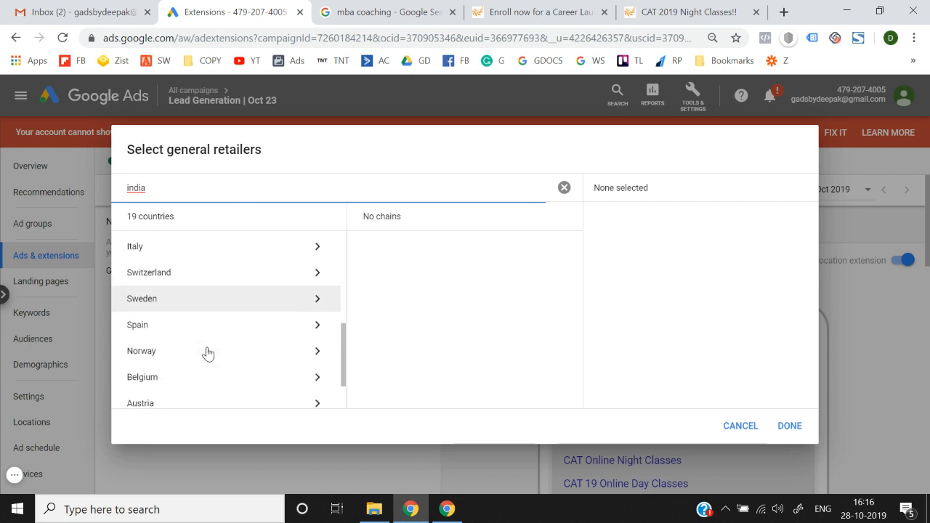
{"action": "scroll", "coordinate": [207, 353], "scroll_direction": "up", "scroll_amount": 8}
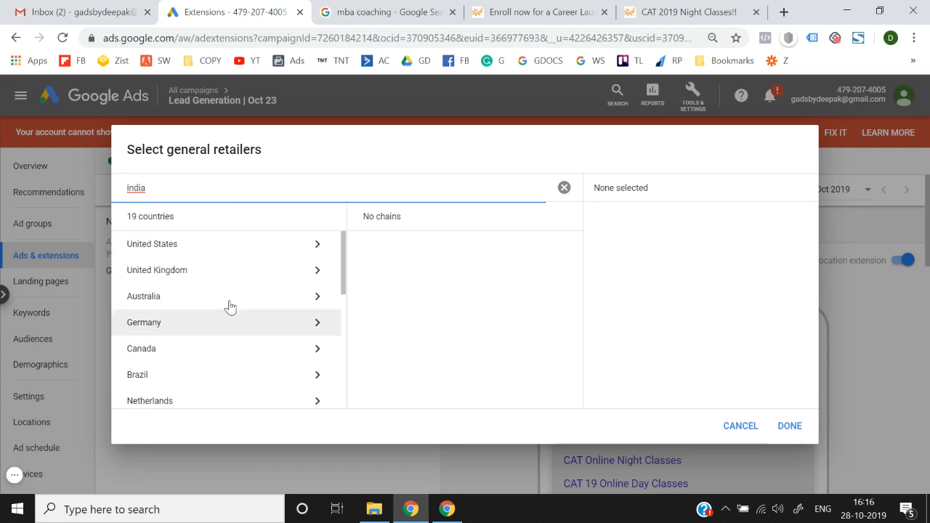
{"action": "scroll", "coordinate": [232, 339], "scroll_direction": "down", "scroll_amount": 1}
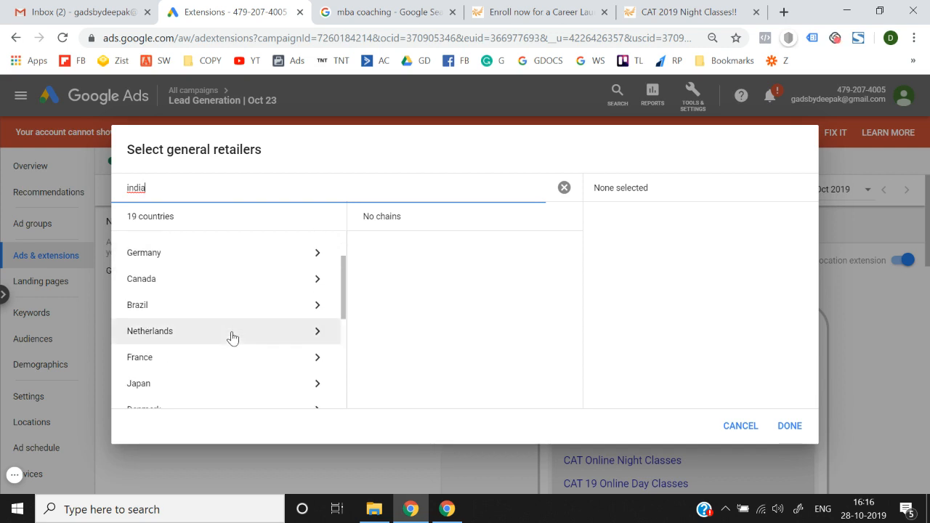
{"action": "scroll", "coordinate": [232, 338], "scroll_direction": "down", "scroll_amount": 3}
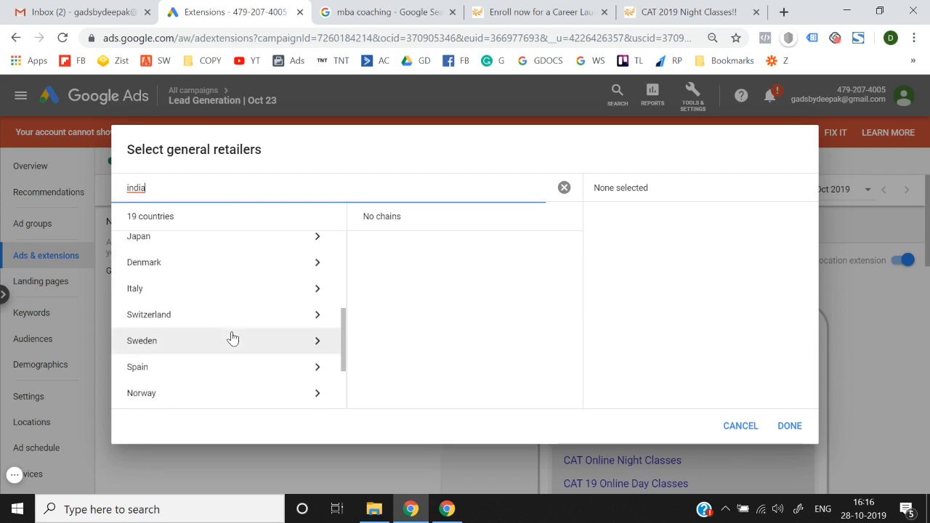
{"action": "scroll", "coordinate": [232, 338], "scroll_direction": "down", "scroll_amount": 2}
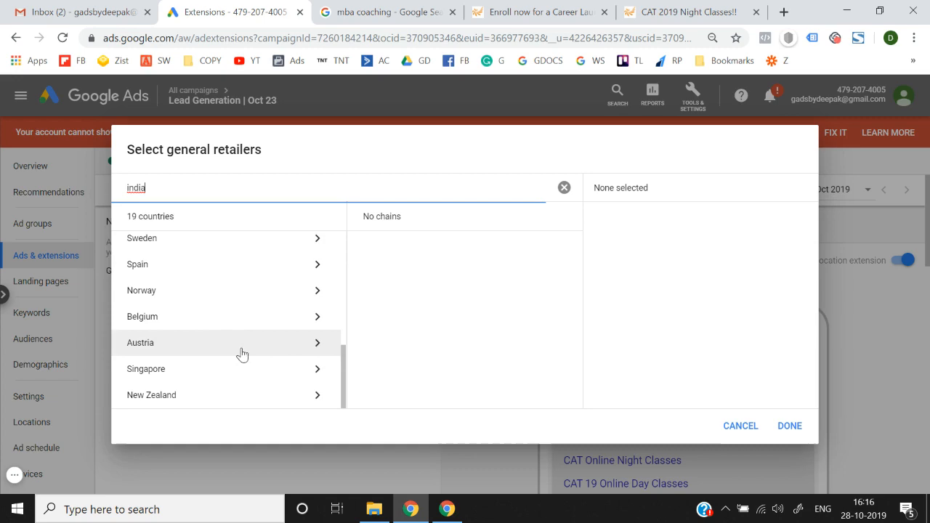
{"action": "left_click", "coordinate": [752, 424]}
{"action": "scroll", "coordinate": [287, 422], "scroll_direction": "down", "scroll_amount": 4}
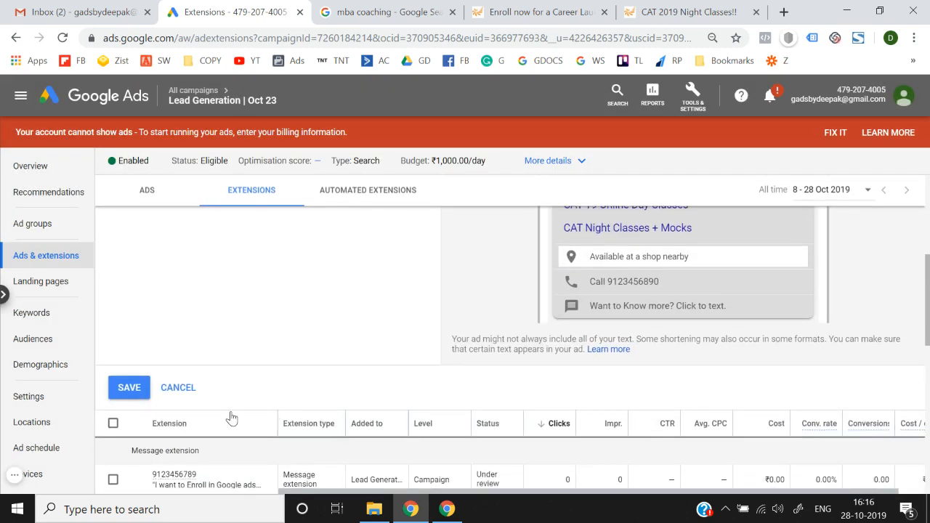
{"action": "left_click", "coordinate": [178, 388]}
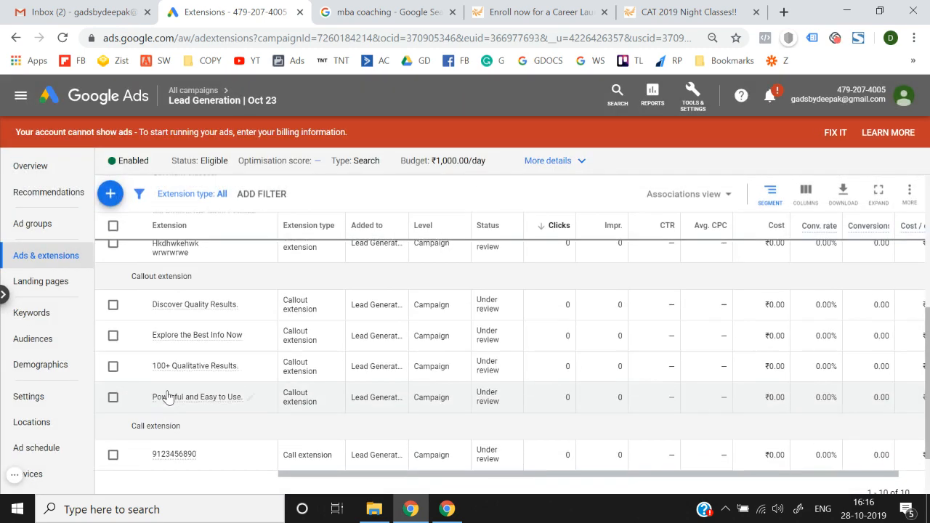
Step: Start a new price extension from the + extension menu
{"action": "left_click", "coordinate": [114, 193]}
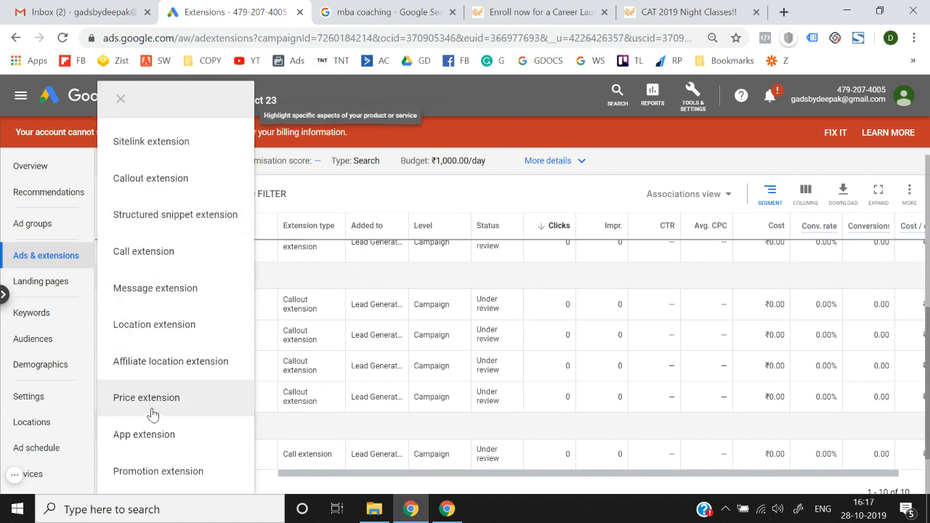
{"action": "left_click", "coordinate": [152, 413]}
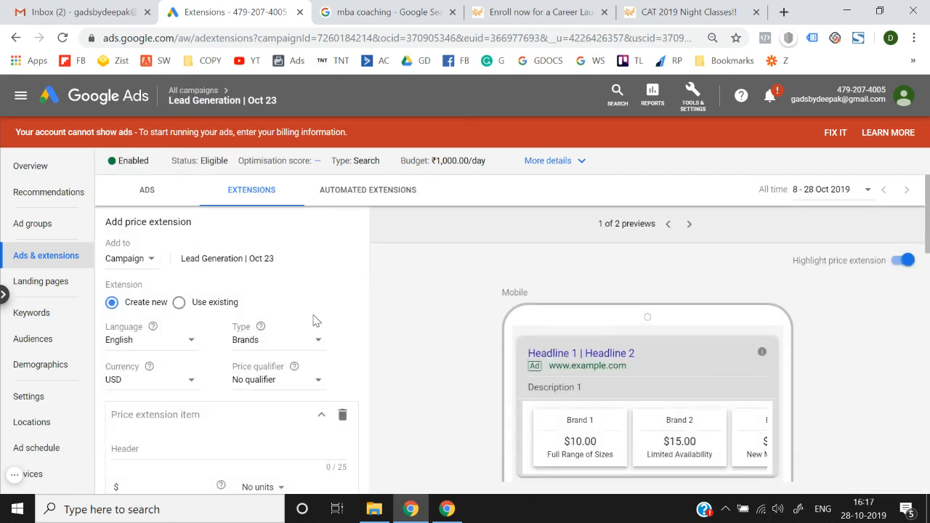
{"action": "scroll", "coordinate": [316, 320], "scroll_direction": "down", "scroll_amount": 1}
{"action": "scroll", "coordinate": [409, 340], "scroll_direction": "down", "scroll_amount": 2}
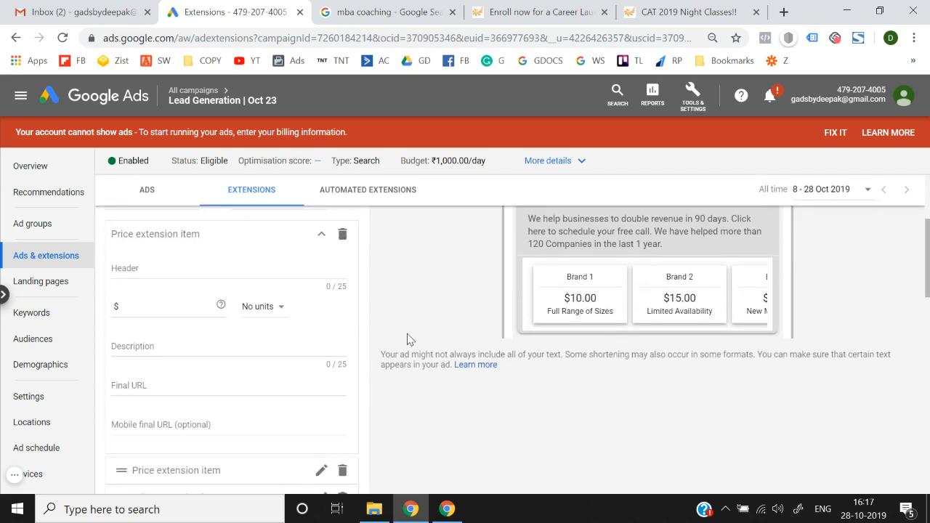
{"action": "scroll", "coordinate": [409, 339], "scroll_direction": "up", "scroll_amount": 2}
{"action": "scroll", "coordinate": [409, 340], "scroll_direction": "up", "scroll_amount": 1}
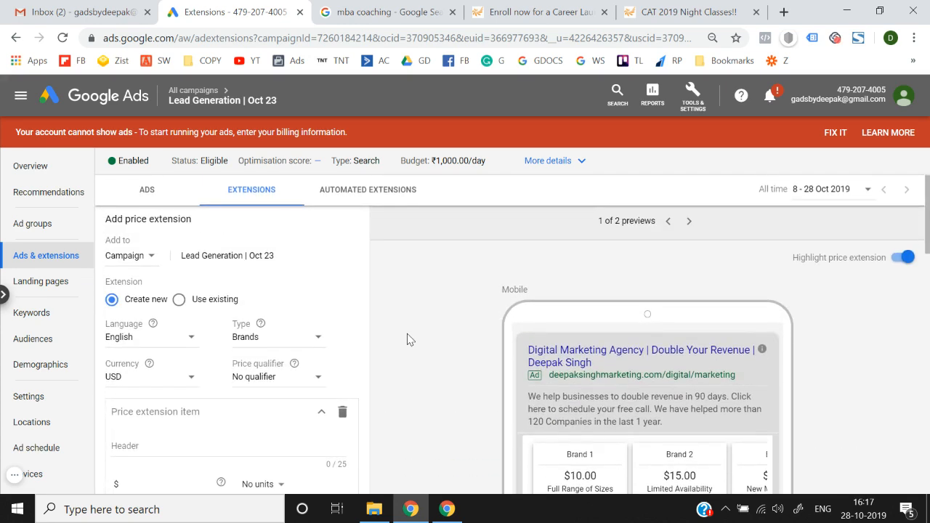
{"action": "left_click", "coordinate": [571, 9]}
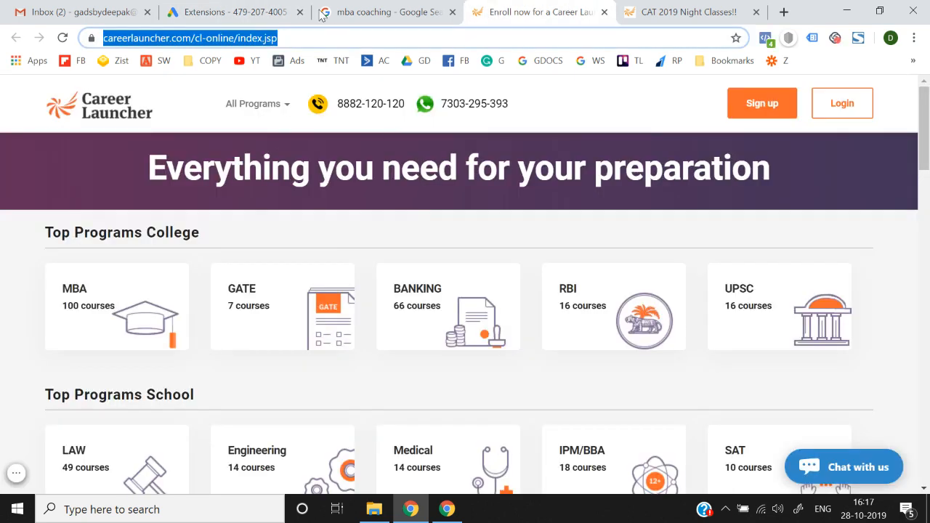
{"action": "left_click", "coordinate": [252, 10]}
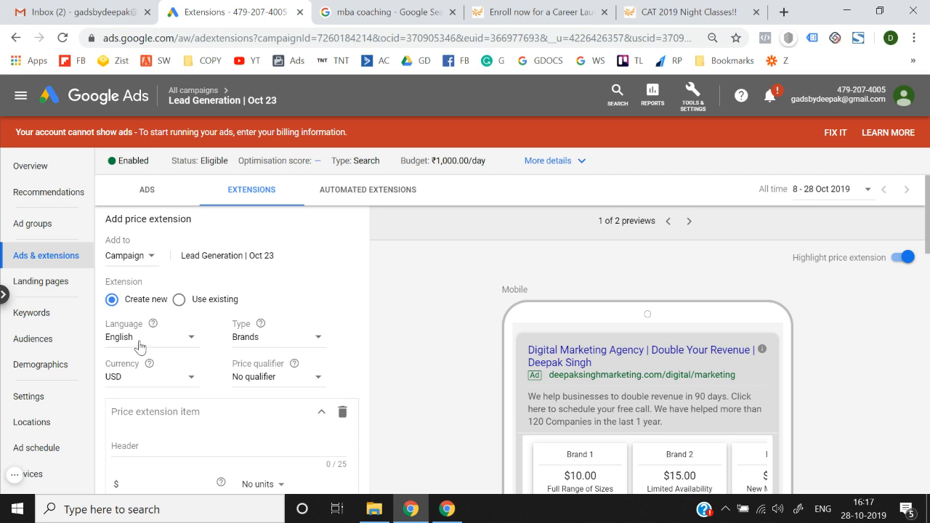
Step: Keep the price extension type as Brands
{"action": "left_click", "coordinate": [253, 342]}
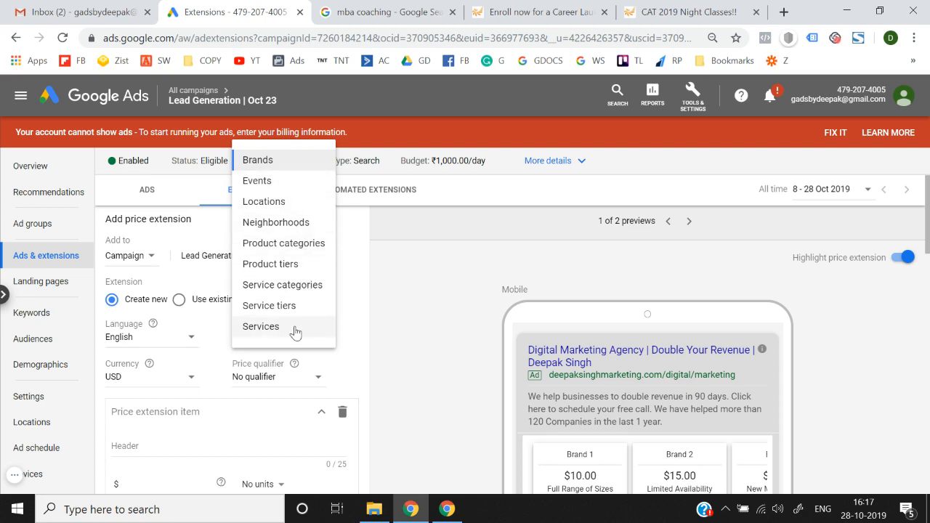
{"action": "left_click", "coordinate": [402, 330]}
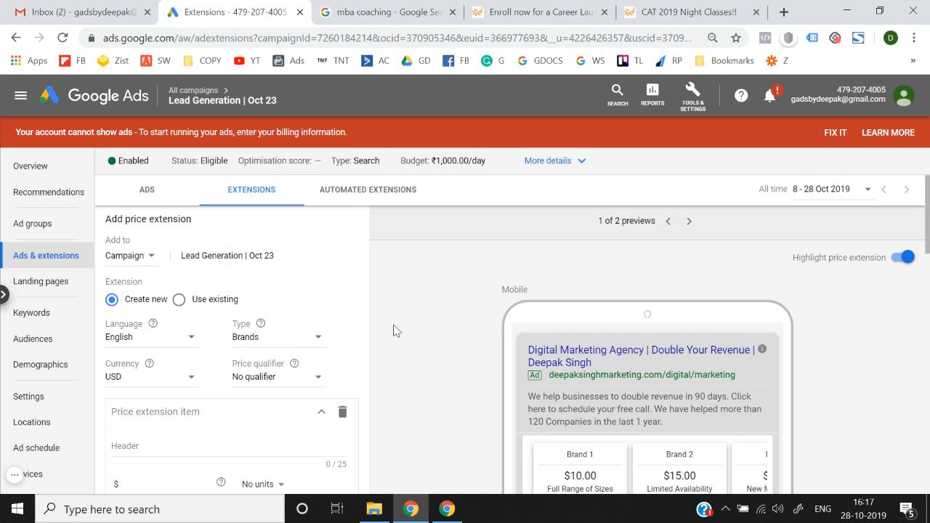
{"action": "left_click", "coordinate": [267, 341]}
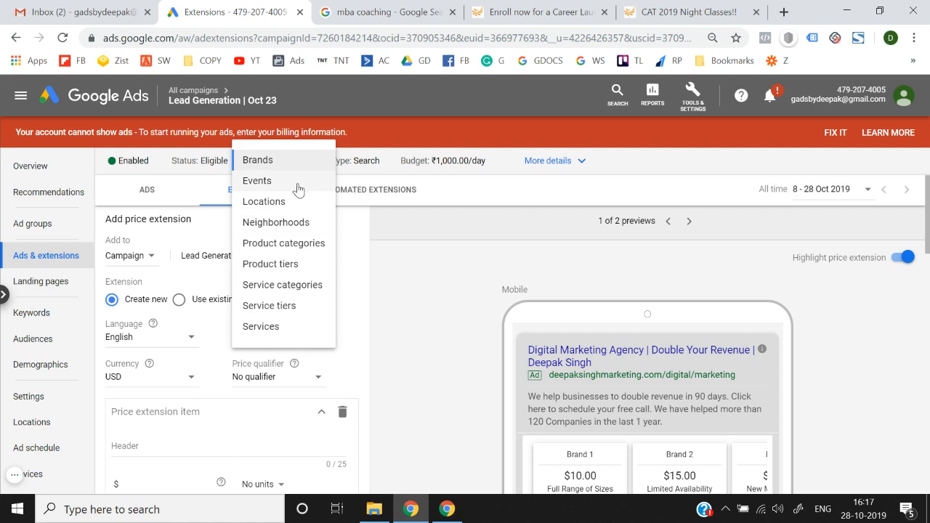
{"action": "left_click", "coordinate": [271, 164]}
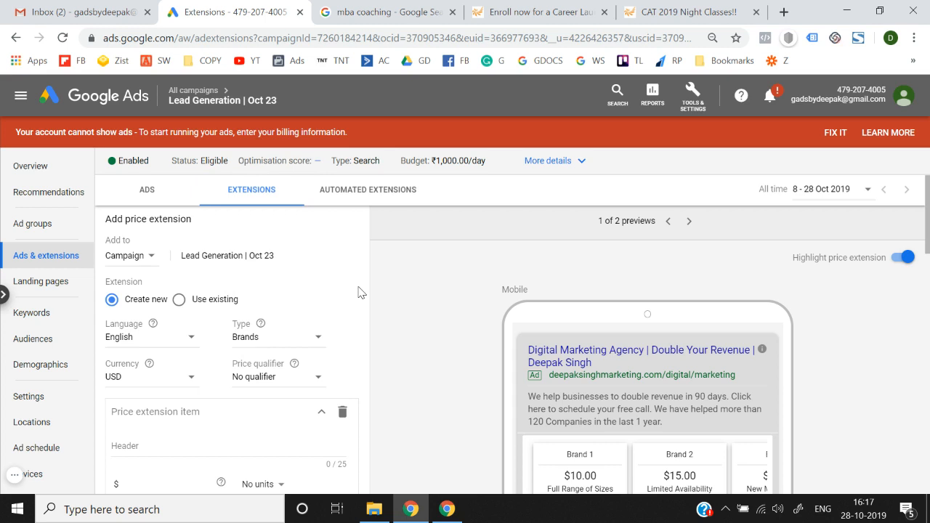
{"action": "left_click", "coordinate": [265, 338]}
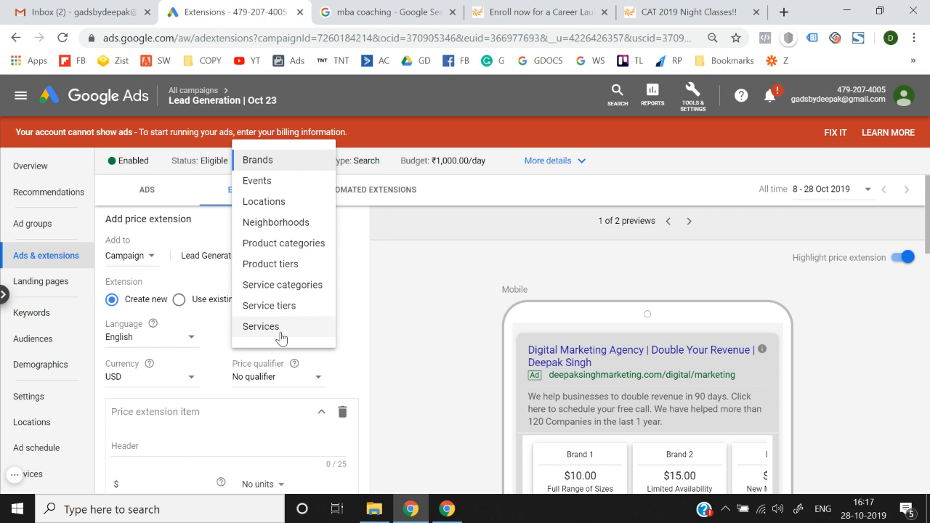
{"action": "left_click", "coordinate": [267, 161]}
Step: Set the price currency to INR and leave the price qualifier as No qualifier
{"action": "left_click", "coordinate": [129, 380]}
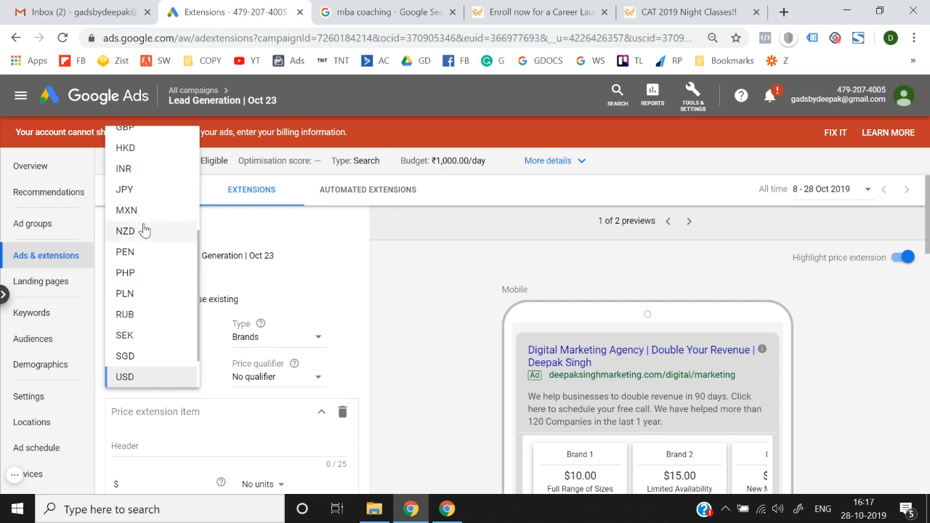
{"action": "left_click", "coordinate": [145, 175]}
{"action": "scroll", "coordinate": [234, 327], "scroll_direction": "down", "scroll_amount": 2}
{"action": "scroll", "coordinate": [179, 335], "scroll_direction": "up", "scroll_amount": 1}
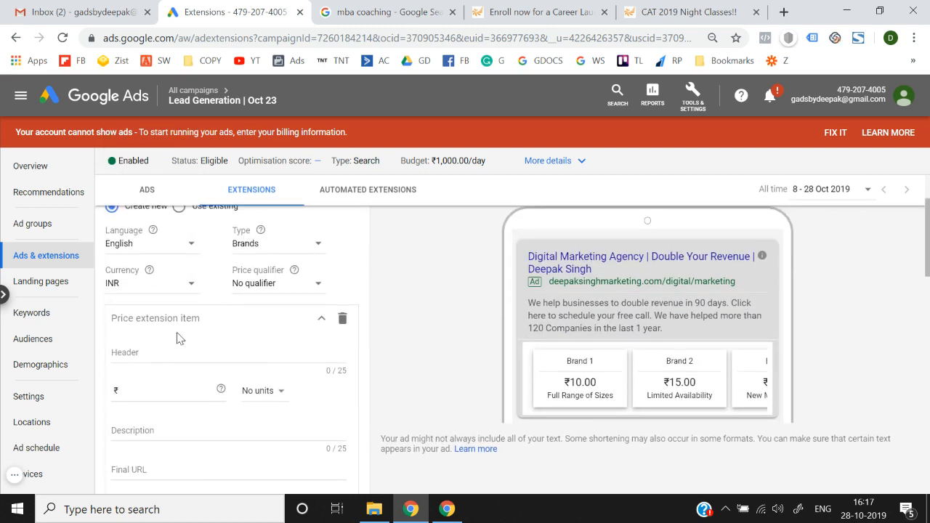
{"action": "left_click", "coordinate": [259, 284]}
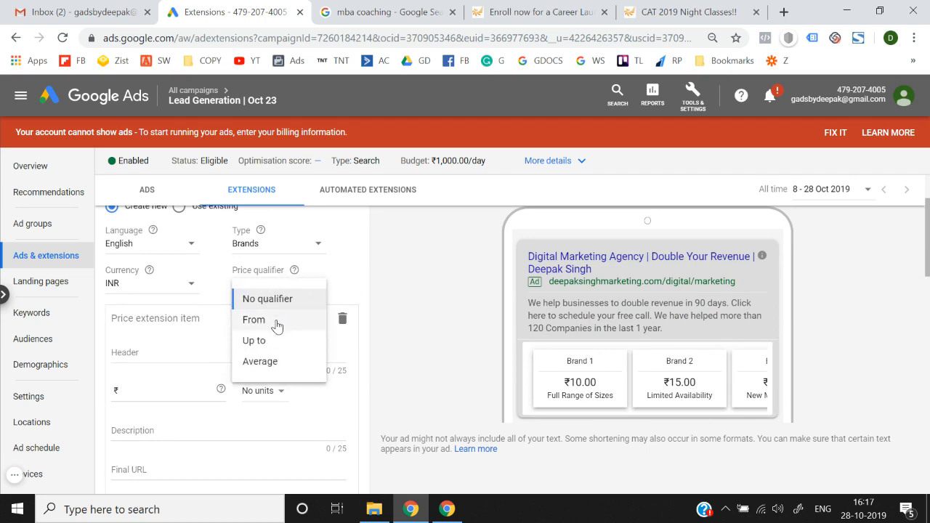
{"action": "left_click", "coordinate": [403, 306]}
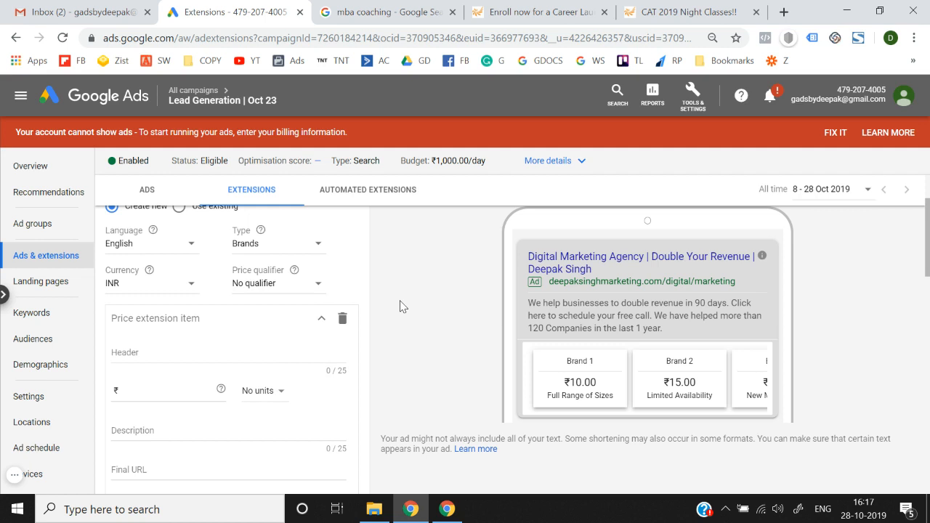
{"action": "left_click", "coordinate": [156, 349]}
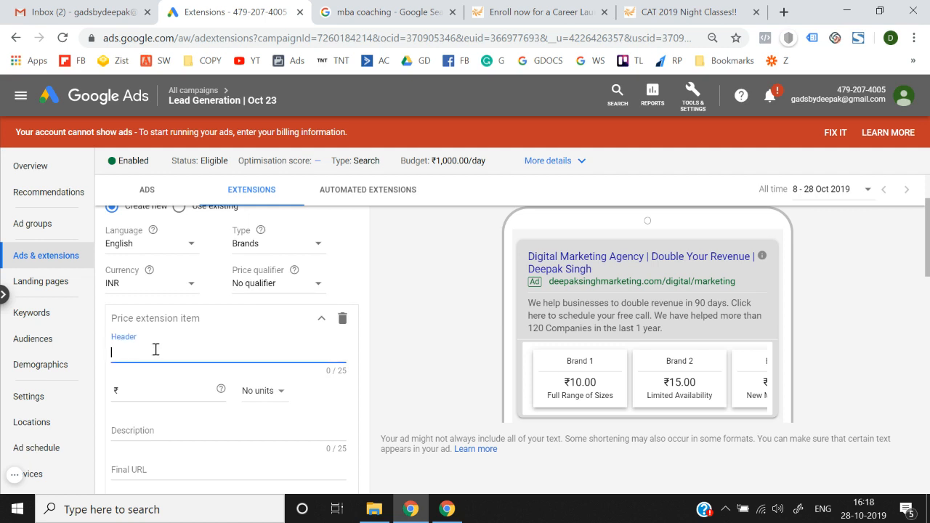
Step: Give the first item header 'Nike Shoes', price 3000, no units and qualifier From
{"action": "type", "text": "Nike"}
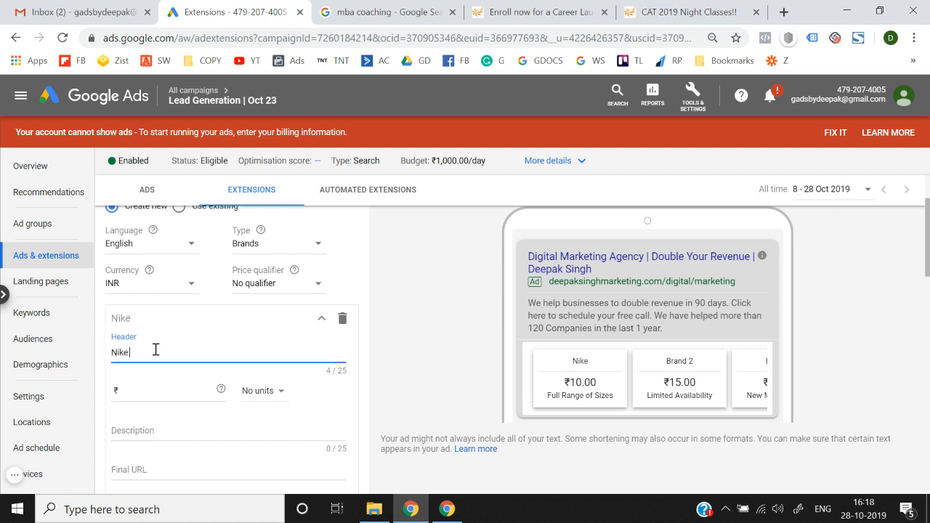
{"action": "type", "text": " Shoes"}
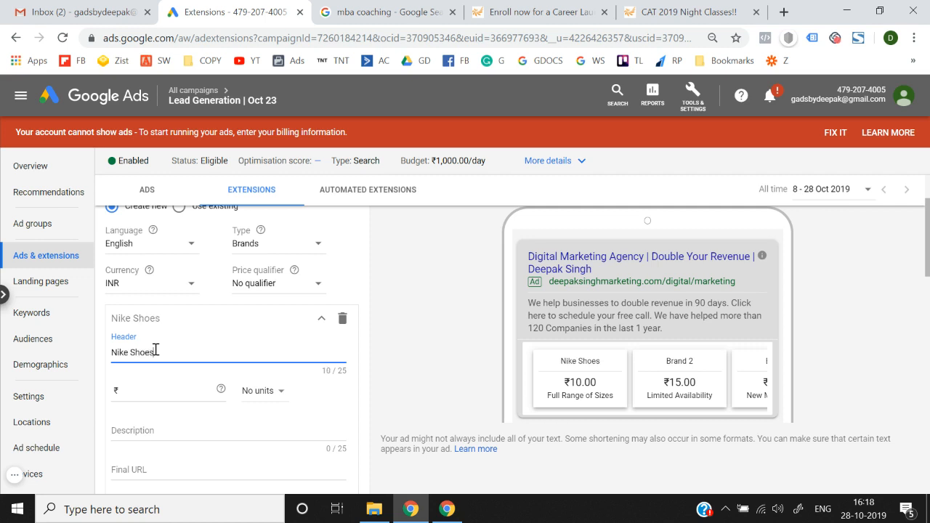
{"action": "left_click", "coordinate": [162, 391]}
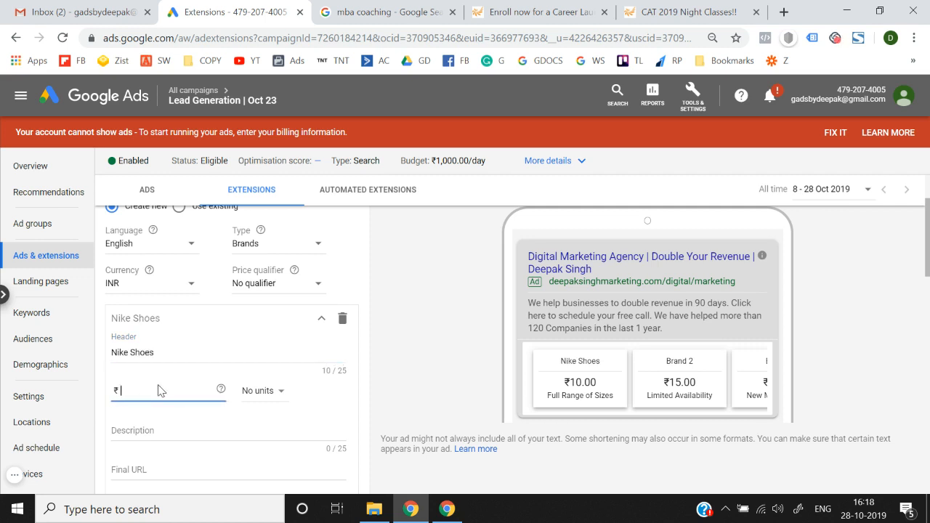
{"action": "type", "text": "3000"}
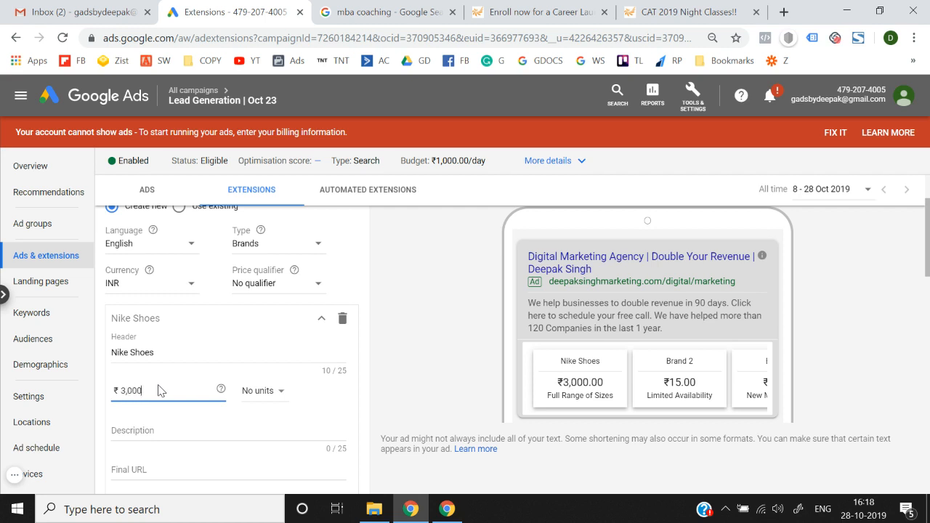
{"action": "left_click", "coordinate": [250, 397]}
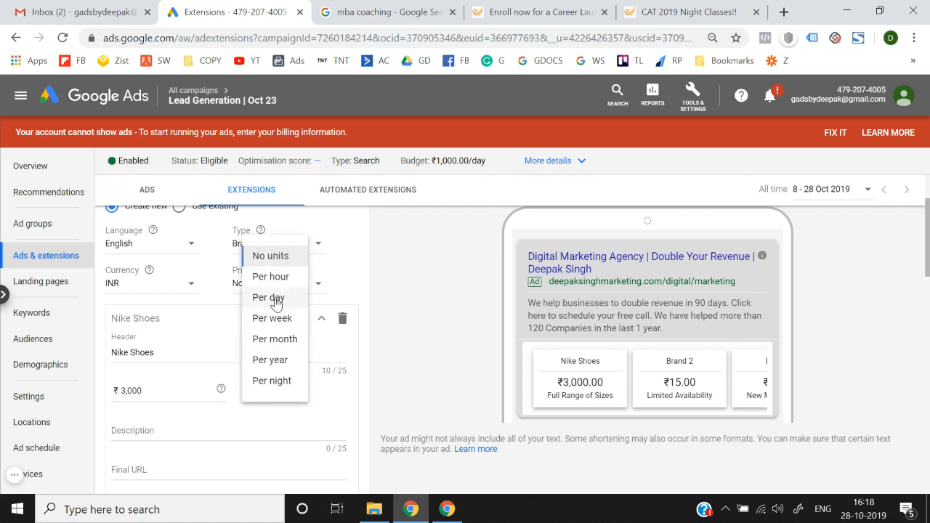
{"action": "left_click", "coordinate": [279, 260]}
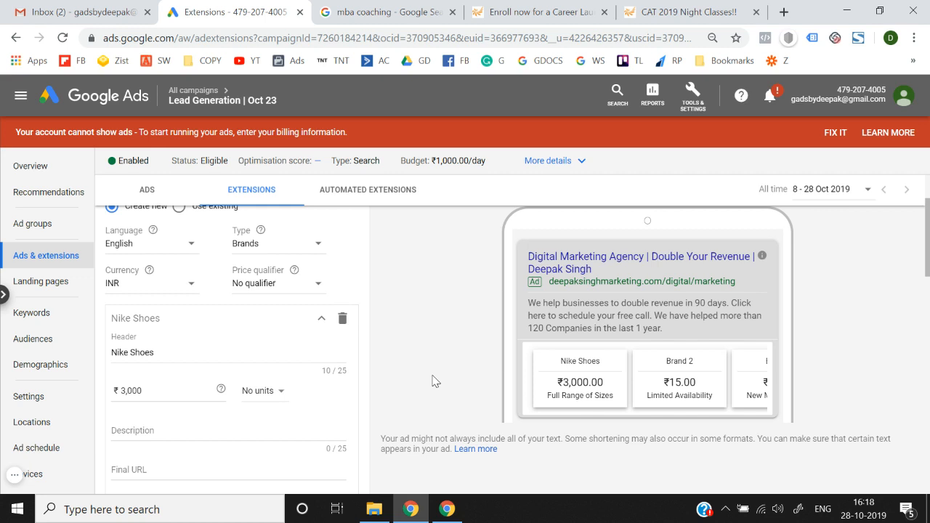
{"action": "left_click", "coordinate": [282, 289]}
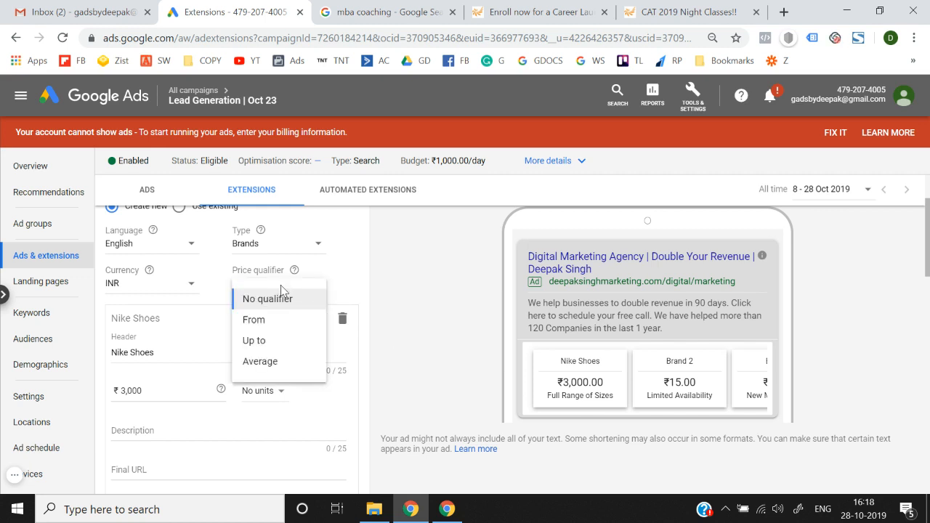
{"action": "left_click", "coordinate": [280, 323]}
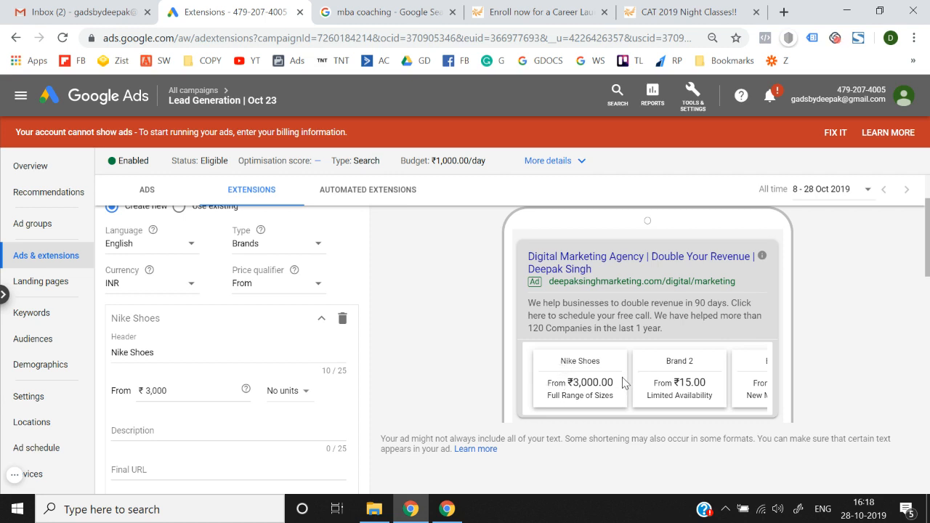
{"action": "left_click", "coordinate": [278, 286]}
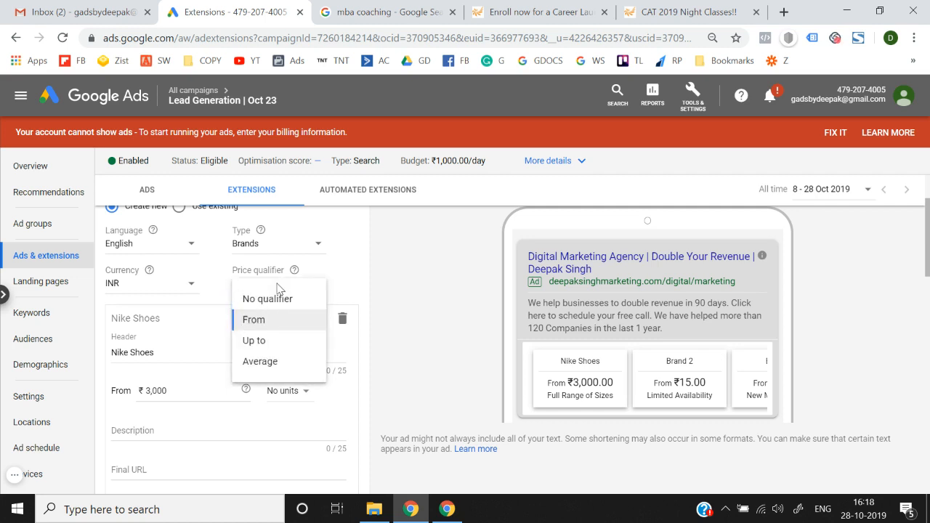
{"action": "left_click", "coordinate": [277, 342]}
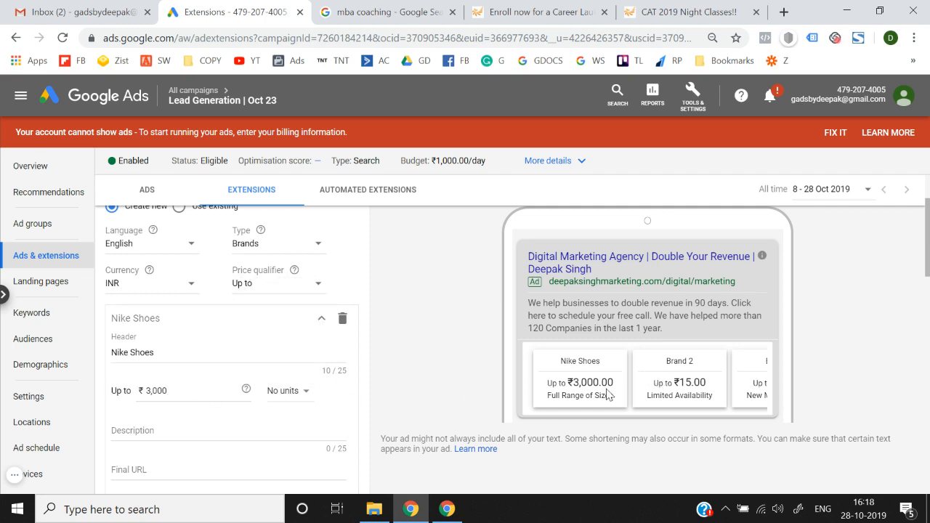
{"action": "left_click", "coordinate": [292, 291]}
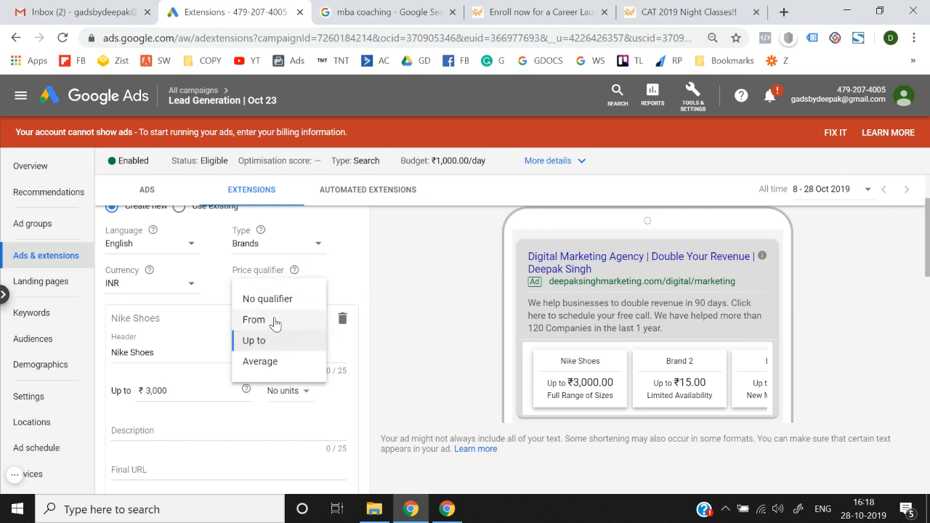
{"action": "left_click", "coordinate": [270, 322]}
Step: Enter the item description 'Buy brand new nike shoes.'
{"action": "scroll", "coordinate": [443, 364], "scroll_direction": "down", "scroll_amount": 2}
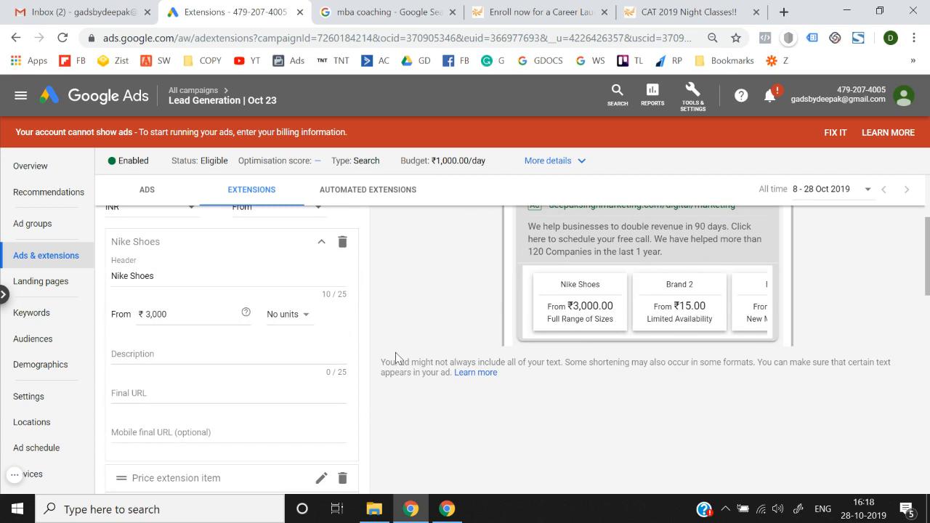
{"action": "left_click", "coordinate": [194, 357]}
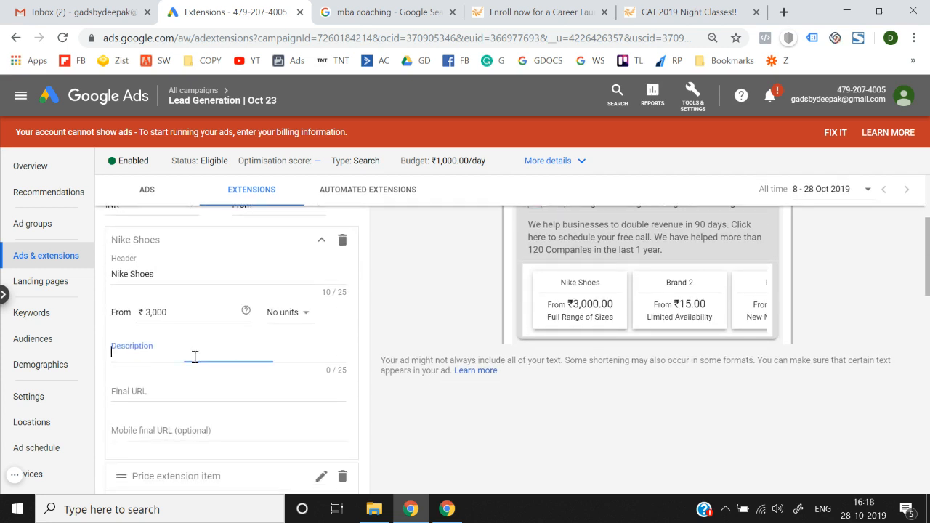
{"action": "type", "text": "Buy"}
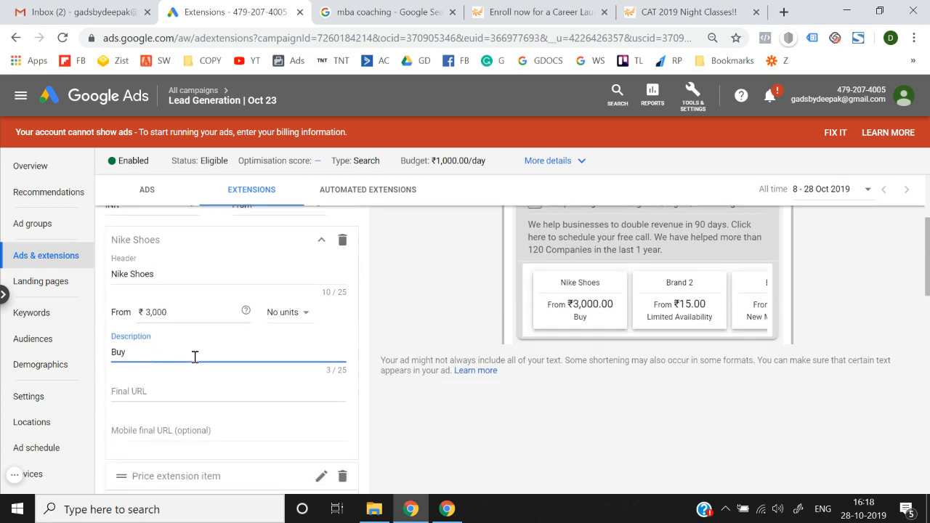
{"action": "type", "text": " brand new nike shoes"}
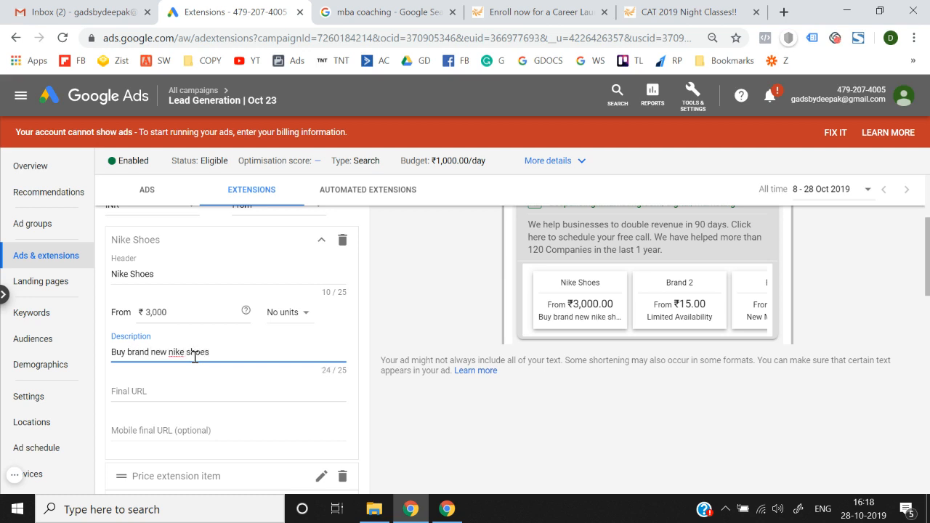
{"action": "type", "text": "."}
{"action": "scroll", "coordinate": [189, 378], "scroll_direction": "down", "scroll_amount": 1}
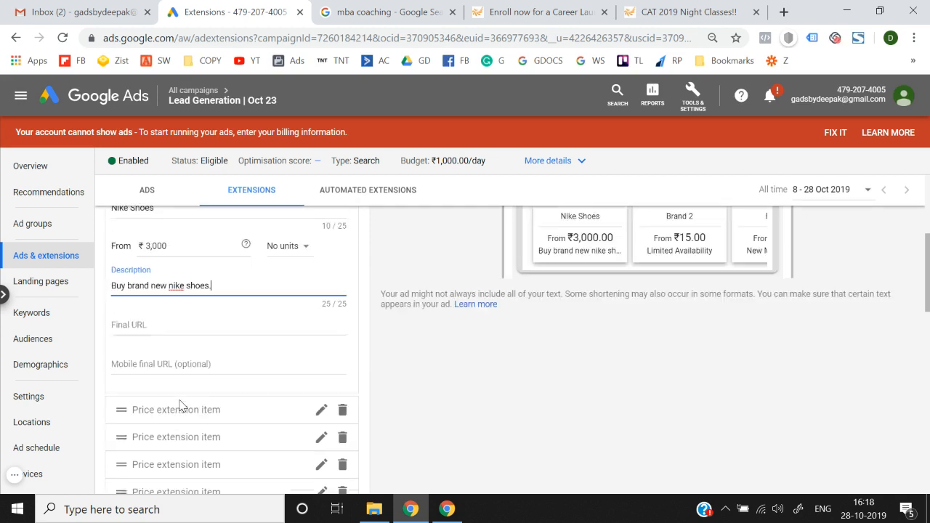
{"action": "left_click", "coordinate": [188, 311]}
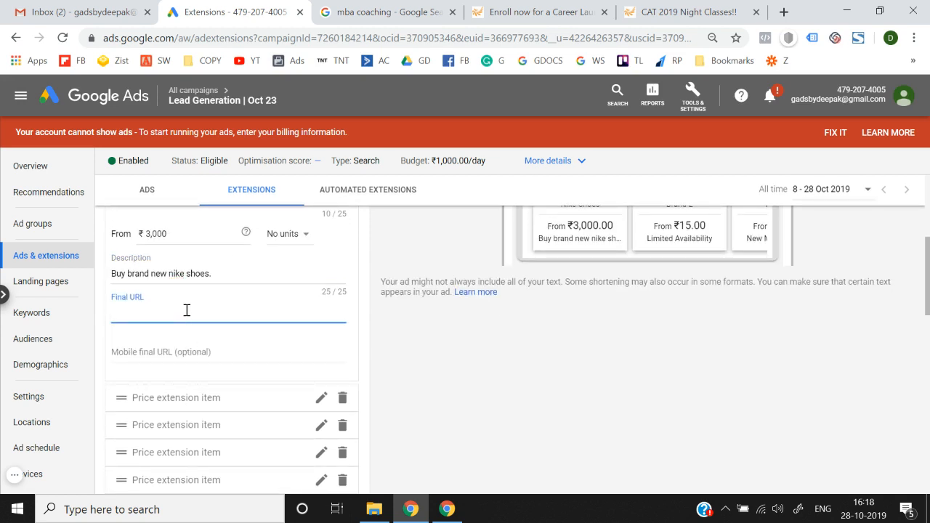
{"action": "left_click", "coordinate": [494, 9]}
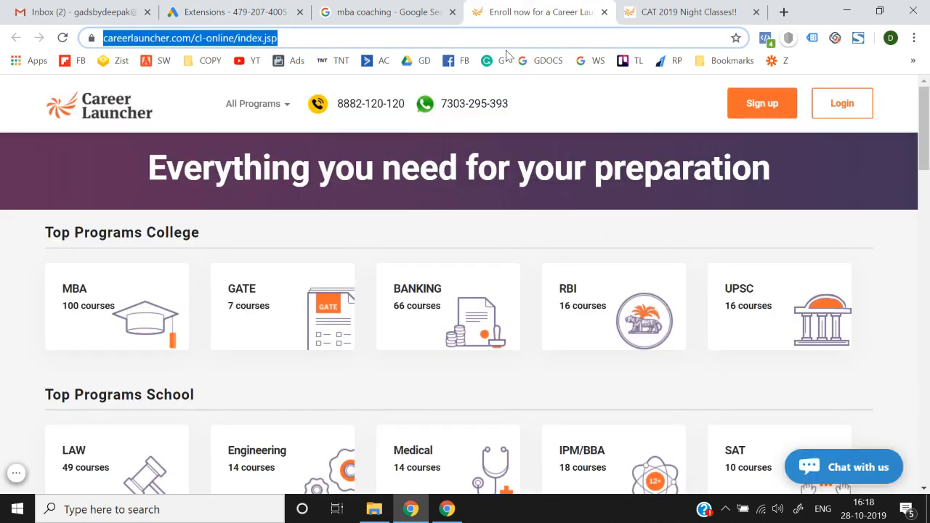
{"action": "key", "text": "ctrl+c"}
{"action": "left_click", "coordinate": [233, 12]}
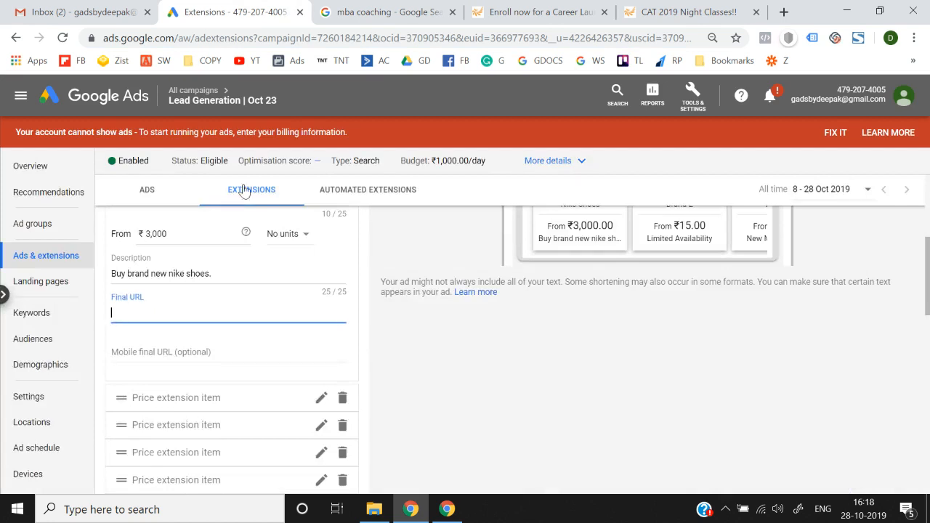
{"action": "key", "text": "ctrl+v"}
{"action": "left_click", "coordinate": [401, 362]}
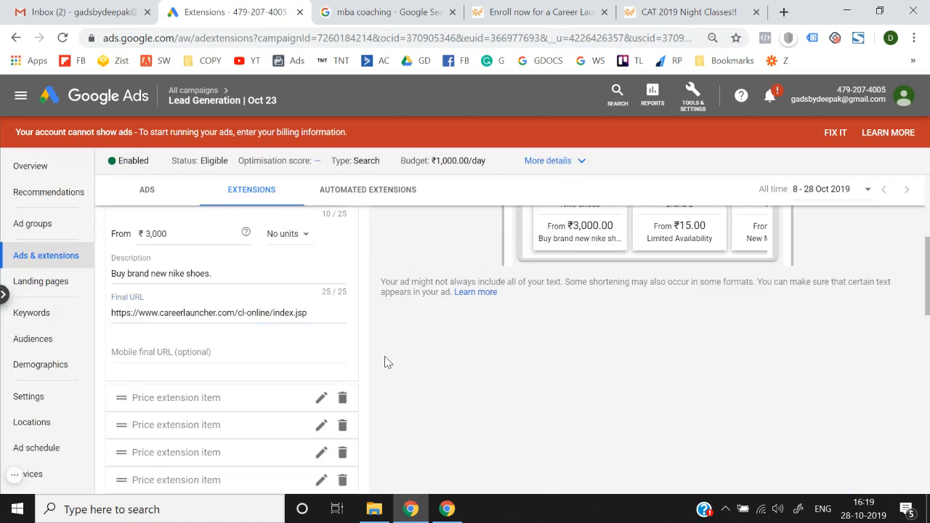
{"action": "left_click", "coordinate": [186, 348]}
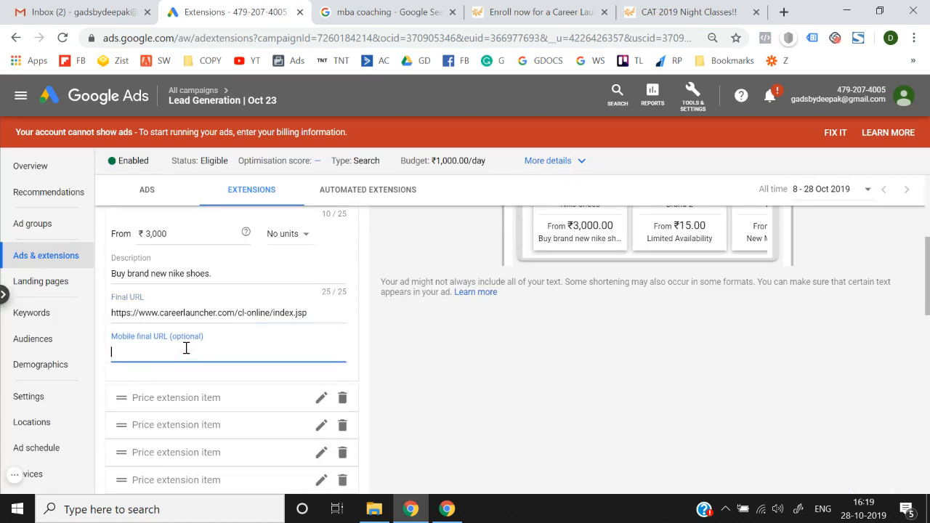
{"action": "scroll", "coordinate": [186, 348], "scroll_direction": "up", "scroll_amount": 5}
{"action": "scroll", "coordinate": [186, 348], "scroll_direction": "down", "scroll_amount": 9}
{"action": "scroll", "coordinate": [213, 283], "scroll_direction": "up", "scroll_amount": 3}
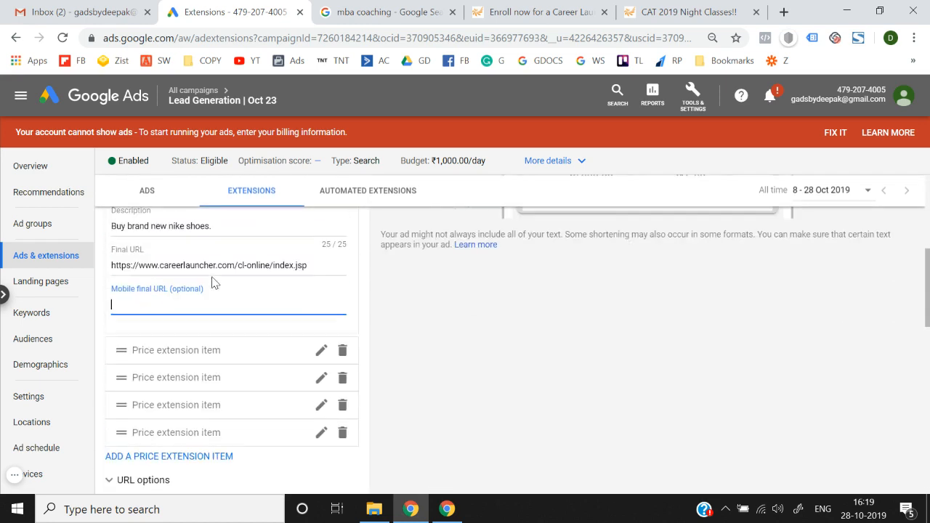
Step: Fill the second price item with header 'Adidas Shoes', price ₹4,000 and a description
{"action": "left_click", "coordinate": [321, 351]}
{"action": "scroll", "coordinate": [322, 357], "scroll_direction": "down", "scroll_amount": 1}
{"action": "left_click", "coordinate": [260, 332]}
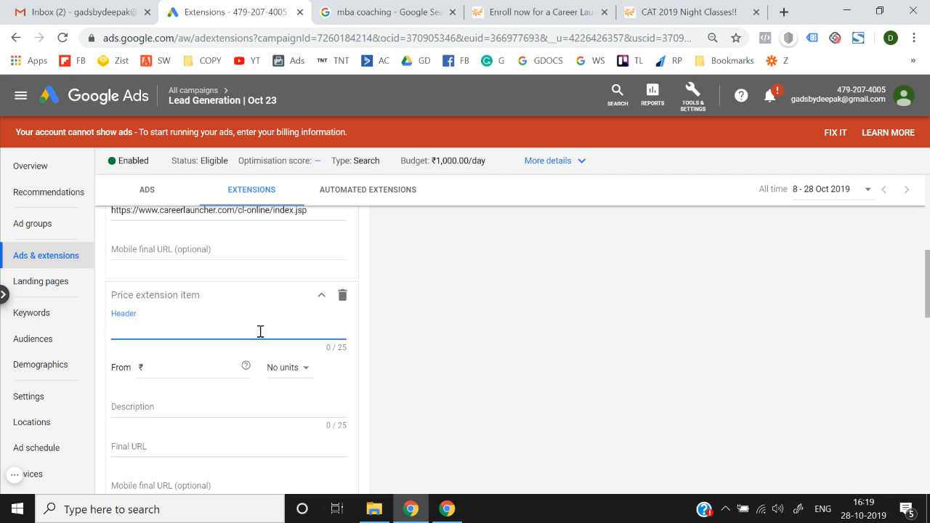
{"action": "type", "text": "Adidas Shoes"}
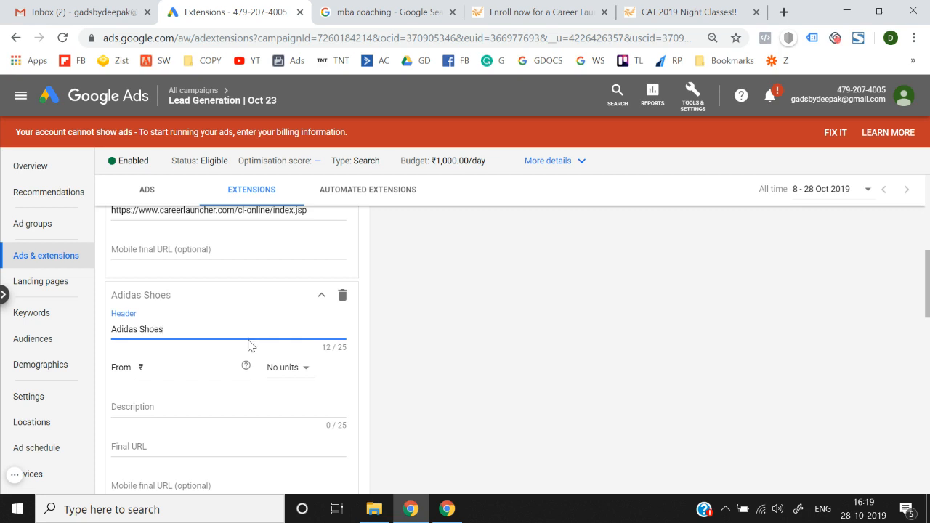
{"action": "left_click", "coordinate": [221, 367]}
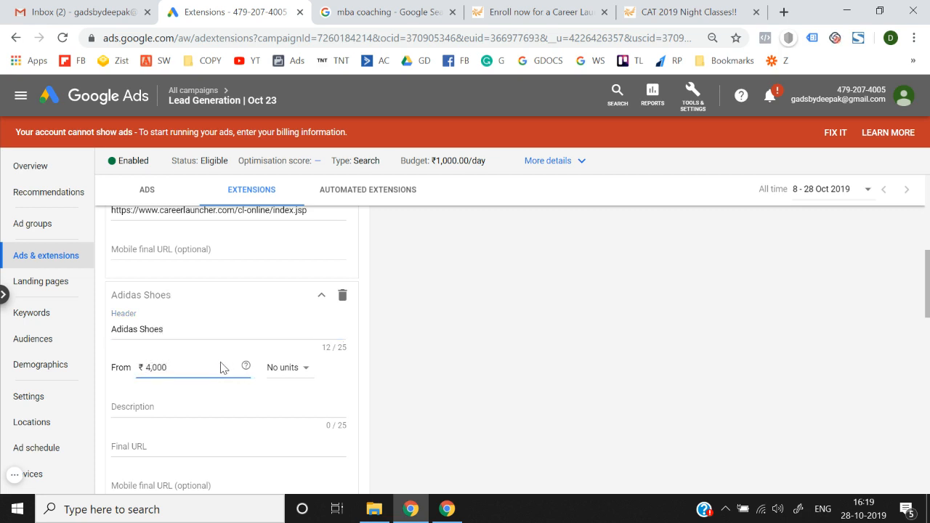
{"action": "left_click", "coordinate": [283, 368]}
{"action": "left_click", "coordinate": [226, 409]}
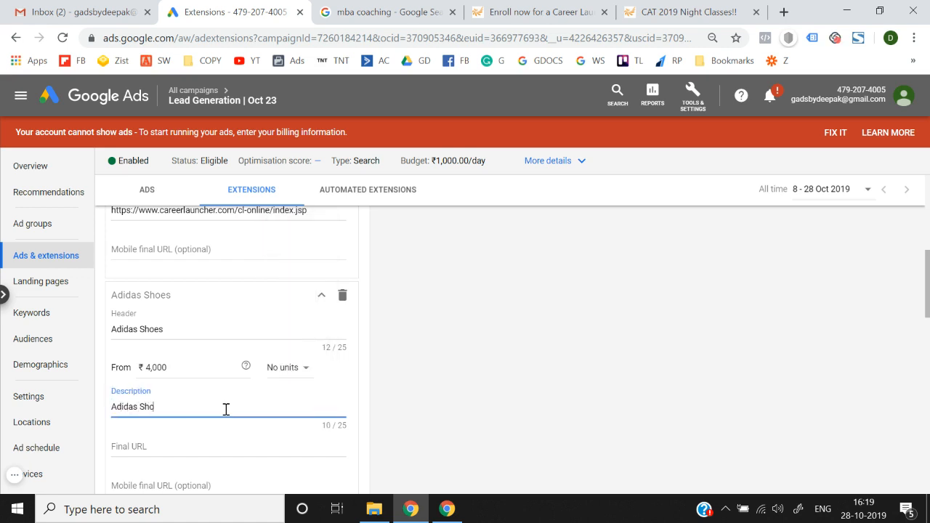
{"action": "scroll", "coordinate": [226, 410], "scroll_direction": "down", "scroll_amount": 2}
{"action": "left_click", "coordinate": [201, 356]}
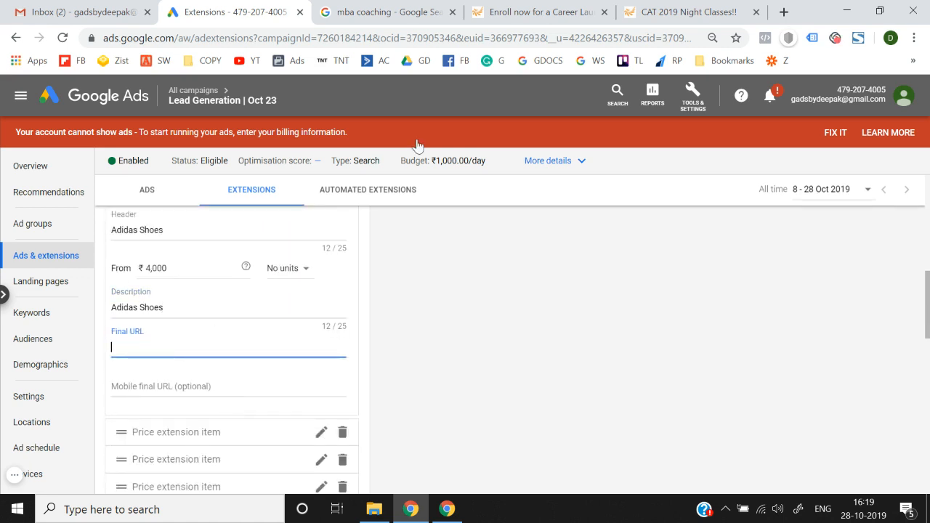
{"action": "left_click", "coordinate": [651, 8]}
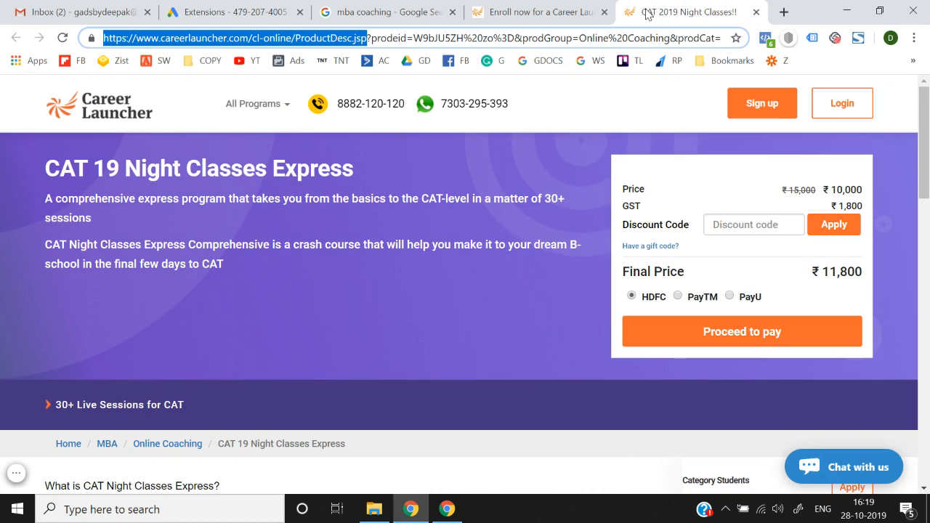
{"action": "left_click", "coordinate": [229, 12]}
{"action": "key", "text": "ctrl+v"}
{"action": "left_click", "coordinate": [214, 387]}
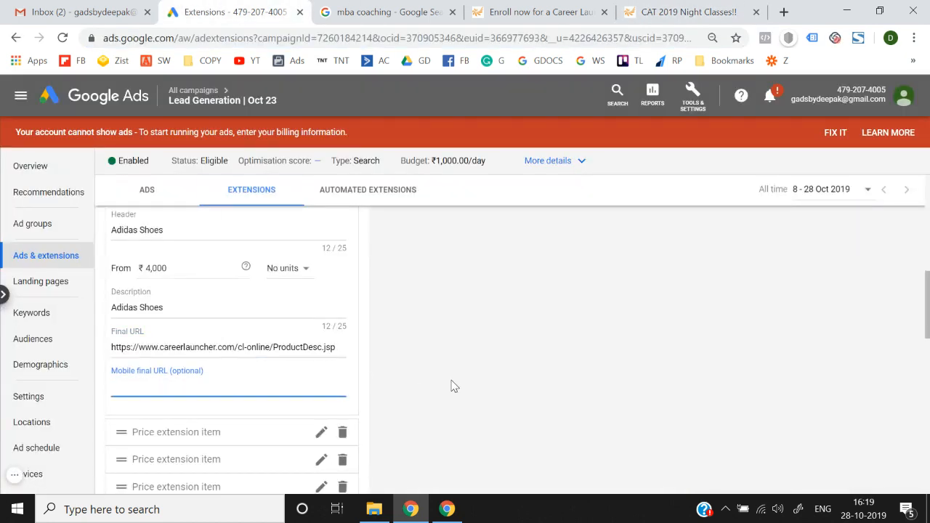
{"action": "scroll", "coordinate": [451, 386], "scroll_direction": "down", "scroll_amount": 3}
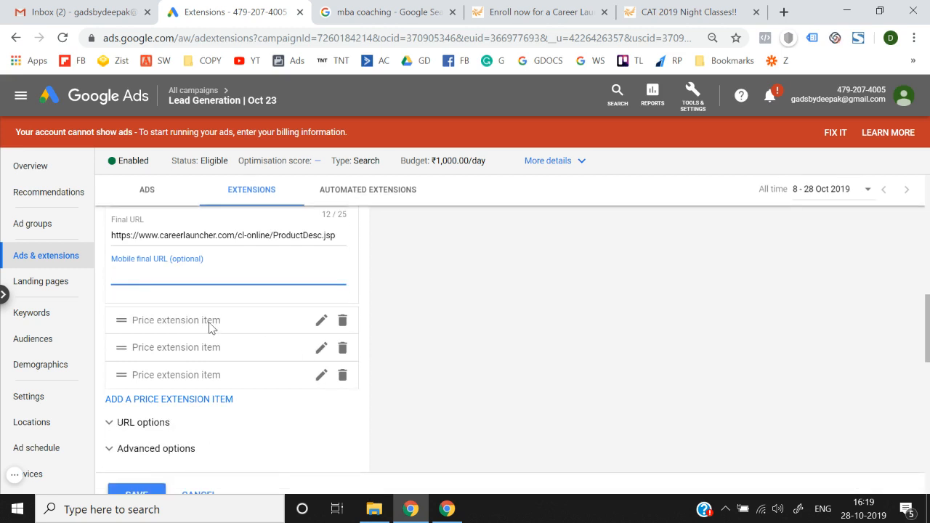
{"action": "left_click", "coordinate": [321, 321]}
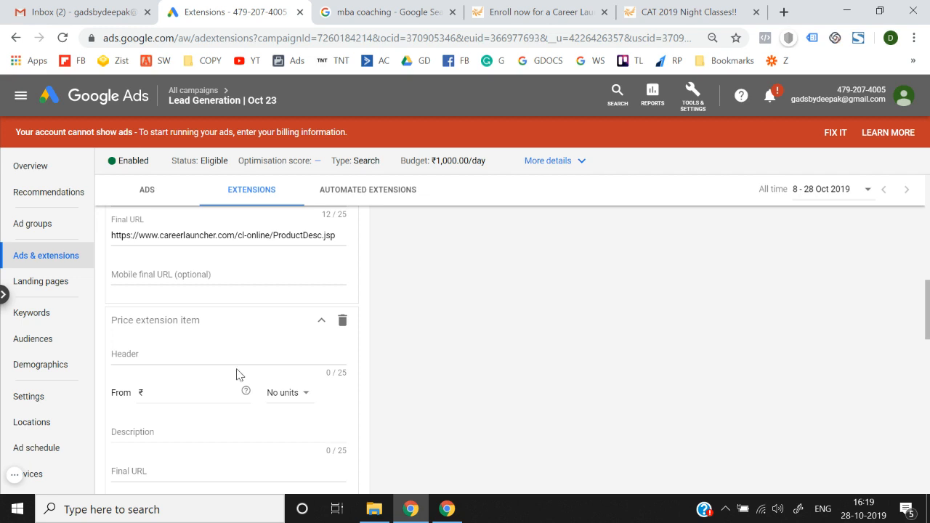
Step: Review URL and scheduling options and try saving; Google Ads requires at least 3 items
{"action": "scroll", "coordinate": [563, 348], "scroll_direction": "up", "scroll_amount": 5}
{"action": "scroll", "coordinate": [563, 348], "scroll_direction": "down", "scroll_amount": 6}
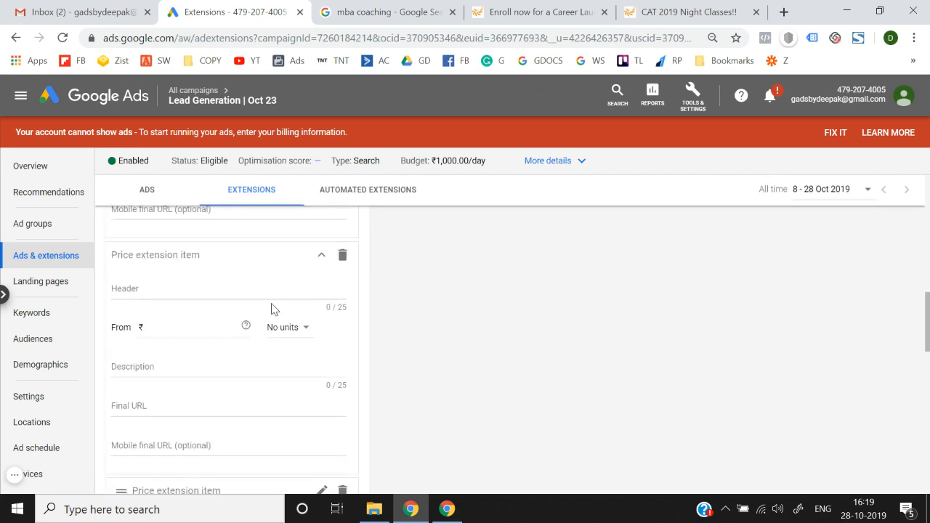
{"action": "scroll", "coordinate": [274, 310], "scroll_direction": "down", "scroll_amount": 3}
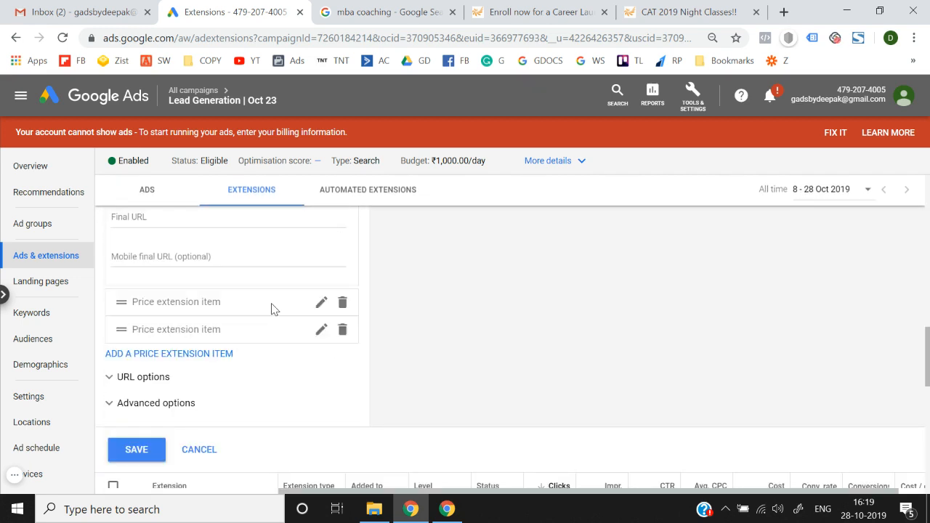
{"action": "left_click", "coordinate": [159, 382]}
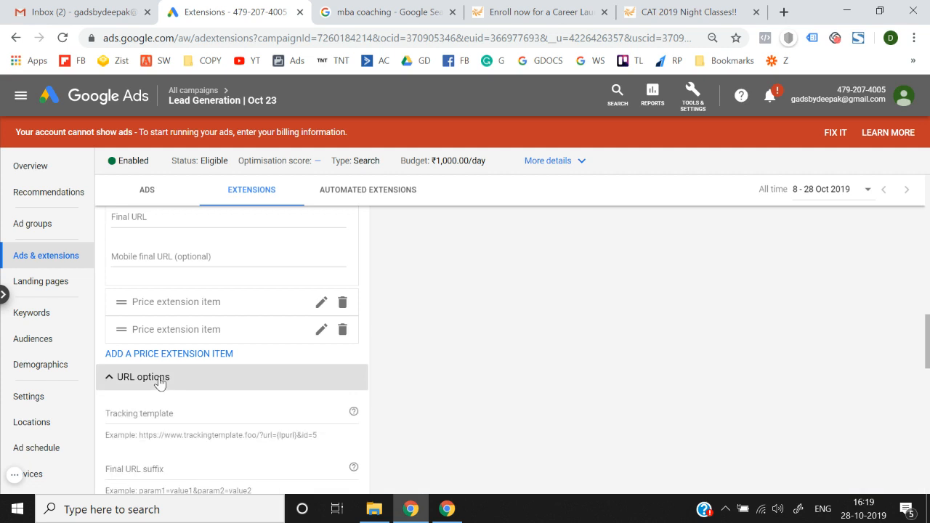
{"action": "left_click", "coordinate": [156, 400]}
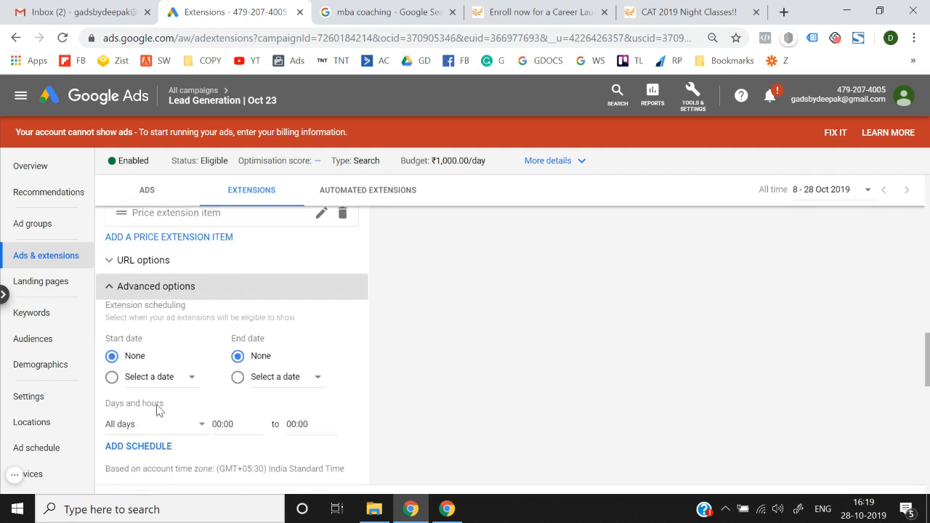
{"action": "left_click", "coordinate": [204, 281]}
{"action": "left_click", "coordinate": [148, 336]}
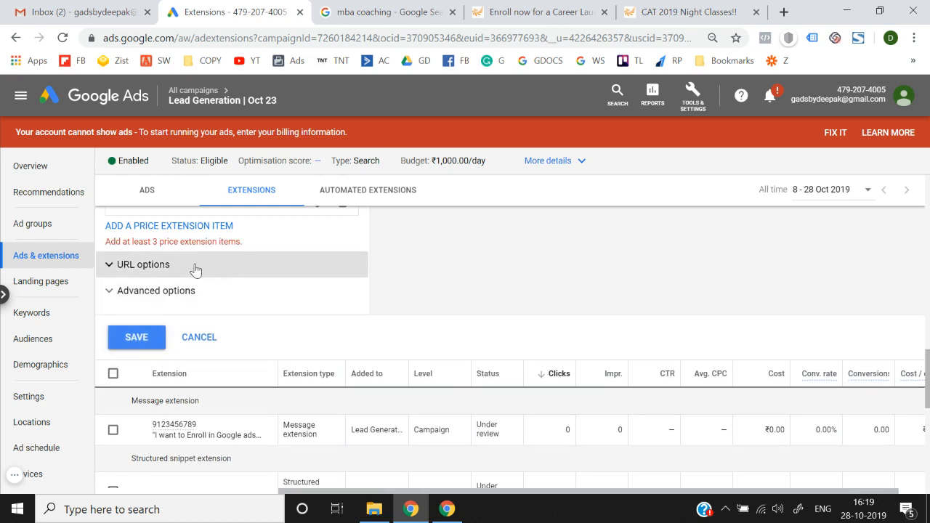
Step: Discard the unfinished price extension
{"action": "scroll", "coordinate": [195, 275], "scroll_direction": "up", "scroll_amount": 5}
{"action": "scroll", "coordinate": [195, 275], "scroll_direction": "up", "scroll_amount": 5}
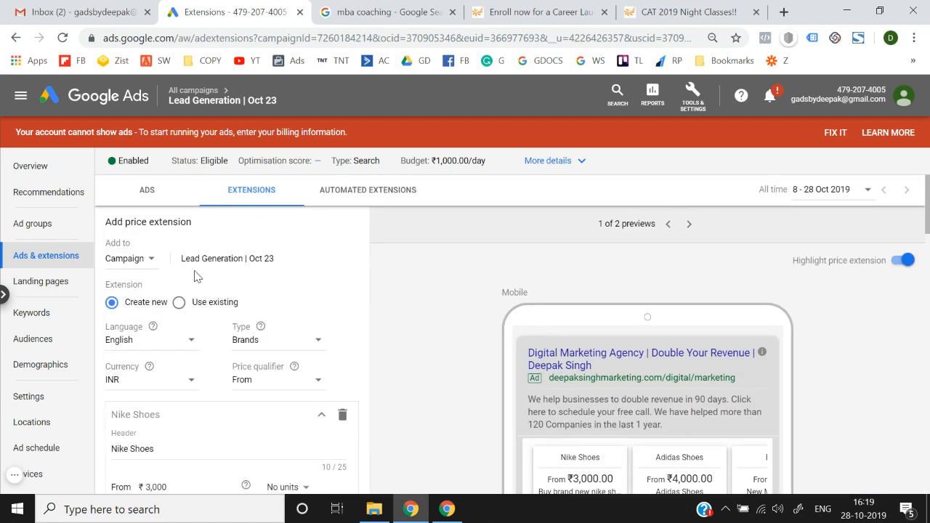
{"action": "scroll", "coordinate": [195, 272], "scroll_direction": "down", "scroll_amount": 10}
{"action": "scroll", "coordinate": [195, 272], "scroll_direction": "up", "scroll_amount": 4}
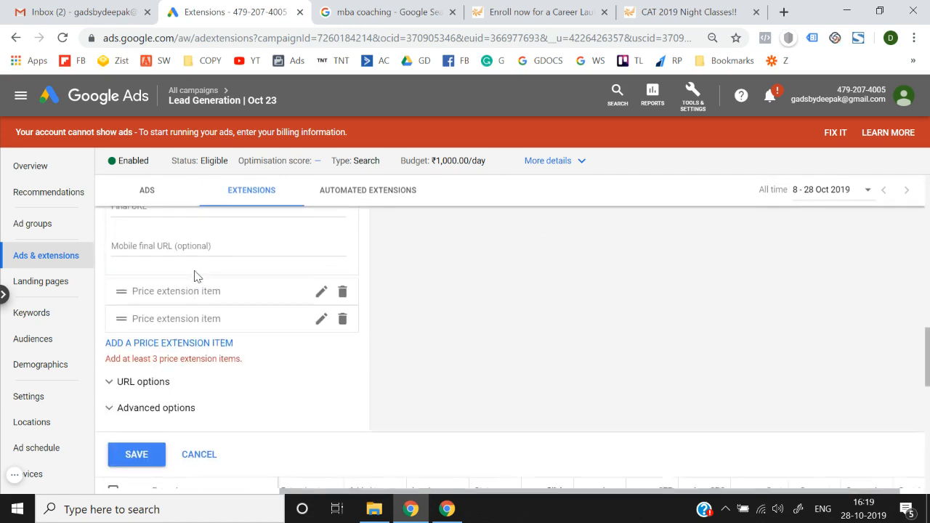
{"action": "left_click", "coordinate": [195, 456]}
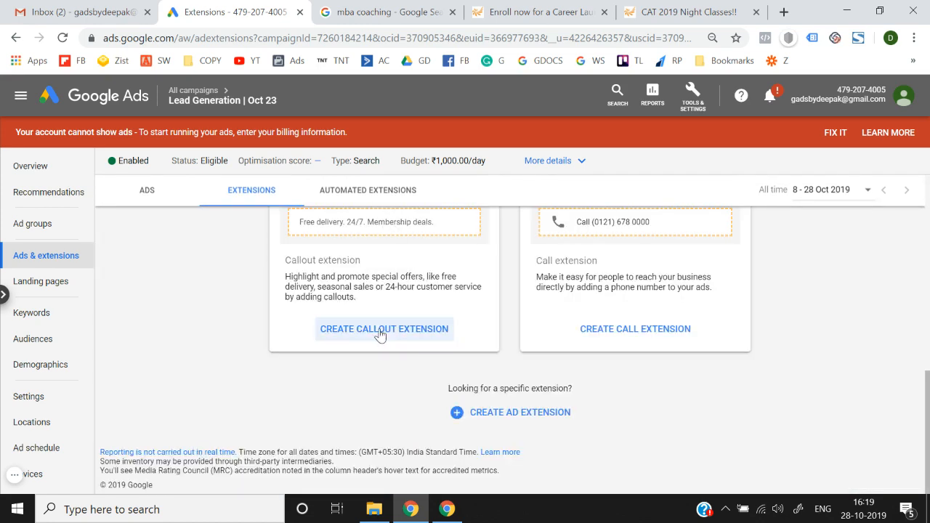
Step: Create an Android app extension and attach the Flipkart Online Shopping App found by searching 'flipkar'
{"action": "left_click", "coordinate": [505, 416]}
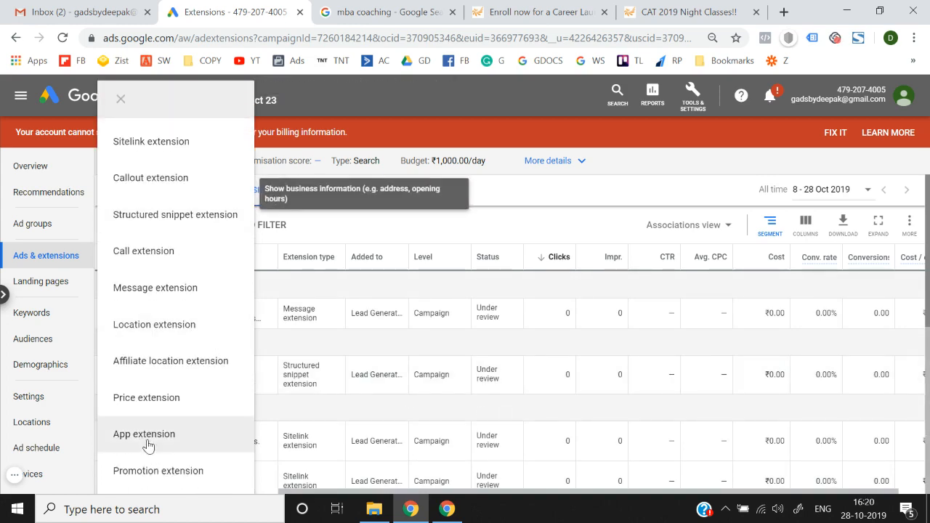
{"action": "left_click", "coordinate": [167, 432]}
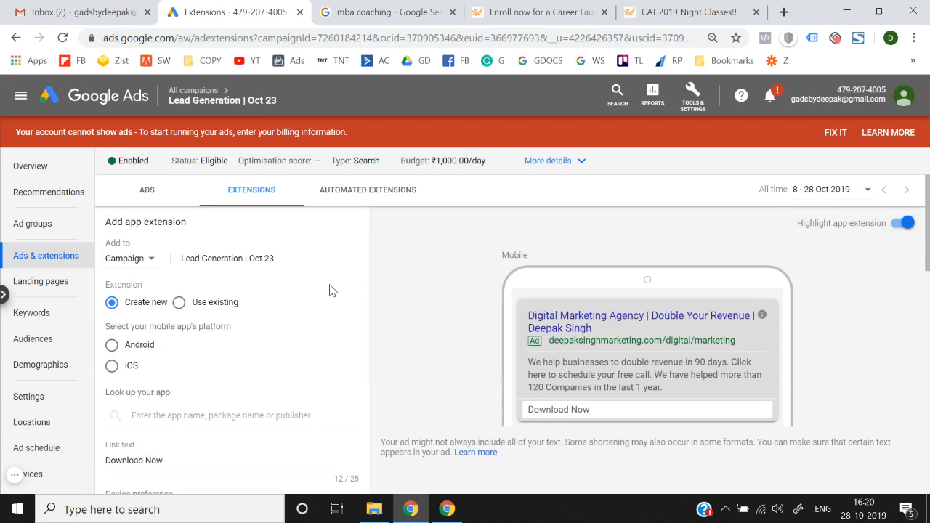
{"action": "scroll", "coordinate": [329, 290], "scroll_direction": "down", "scroll_amount": 1}
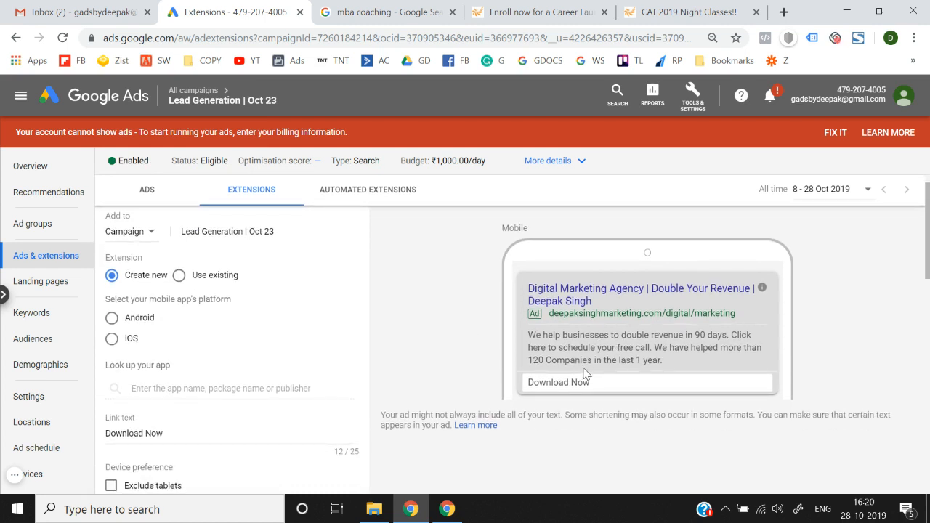
{"action": "scroll", "coordinate": [577, 387], "scroll_direction": "up", "scroll_amount": 1}
{"action": "scroll", "coordinate": [578, 387], "scroll_direction": "down", "scroll_amount": 1}
{"action": "left_click", "coordinate": [111, 320]}
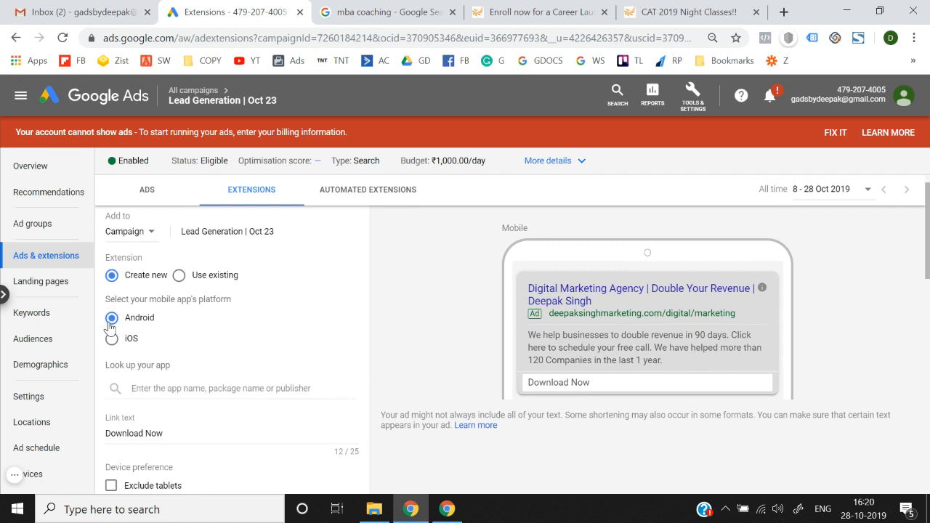
{"action": "left_click", "coordinate": [182, 388]}
{"action": "type", "text": "flipkart"}
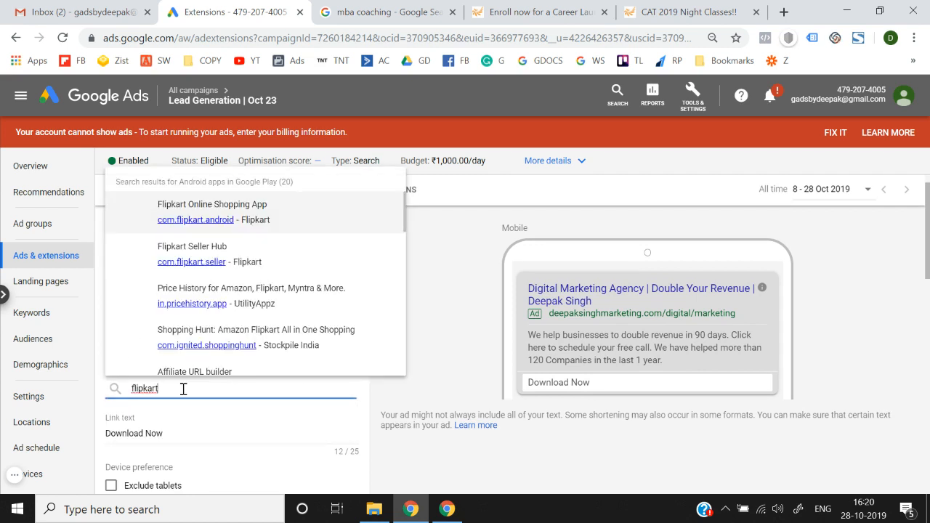
{"action": "left_click", "coordinate": [249, 218]}
Step: Exclude tablets and save the app extension
{"action": "scroll", "coordinate": [338, 327], "scroll_direction": "down", "scroll_amount": 3}
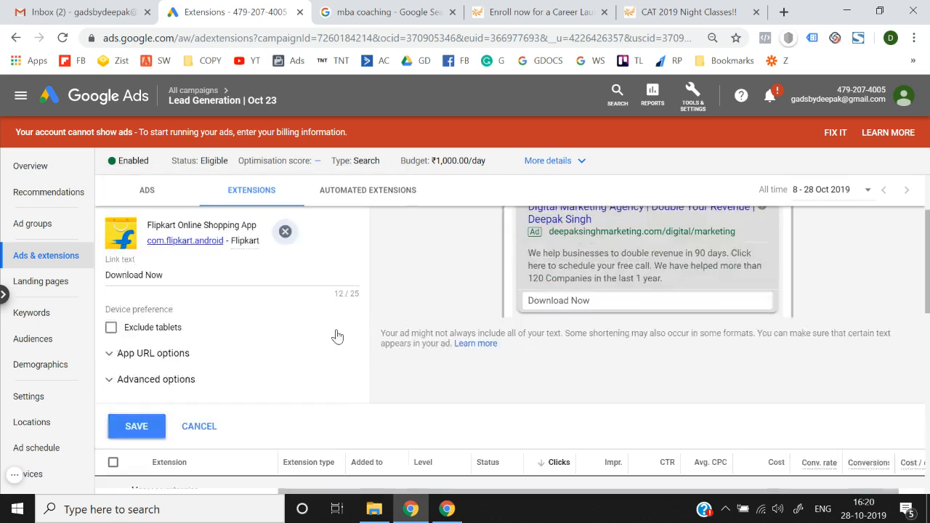
{"action": "scroll", "coordinate": [487, 284], "scroll_direction": "up", "scroll_amount": 2}
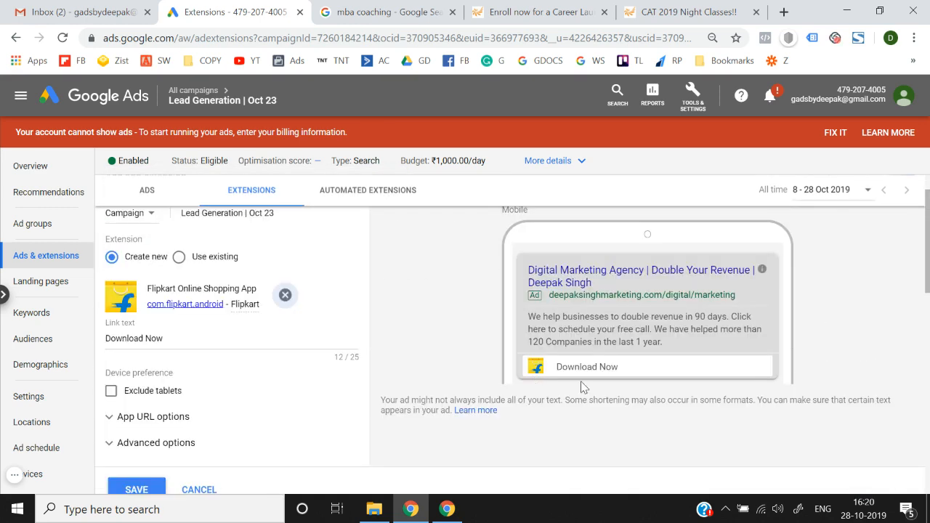
{"action": "left_click", "coordinate": [133, 399]}
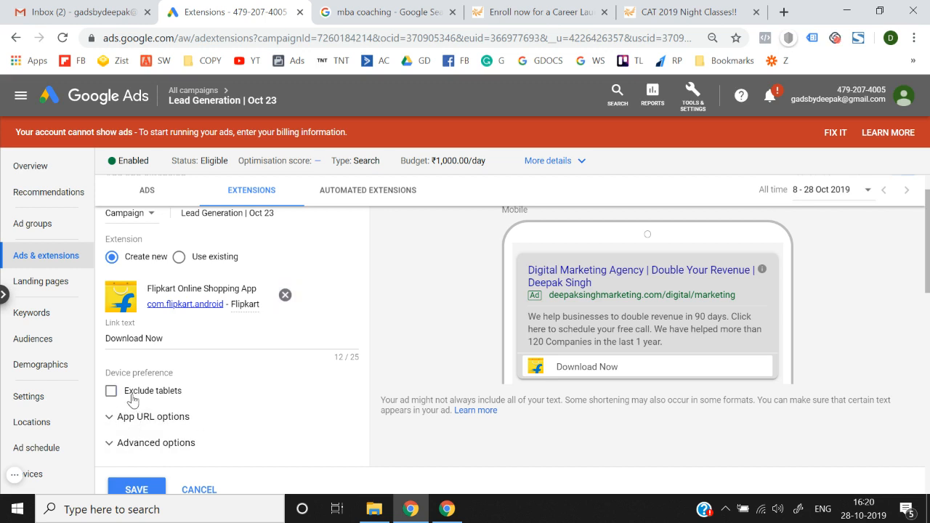
{"action": "left_click", "coordinate": [161, 442]}
{"action": "scroll", "coordinate": [162, 439], "scroll_direction": "down", "scroll_amount": 3}
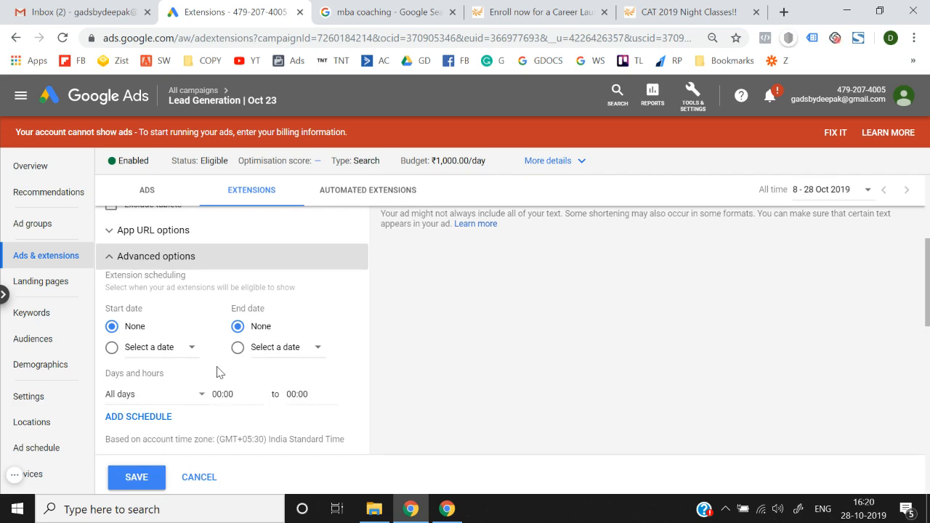
{"action": "scroll", "coordinate": [218, 372], "scroll_direction": "up", "scroll_amount": 2}
{"action": "scroll", "coordinate": [204, 382], "scroll_direction": "down", "scroll_amount": 2}
{"action": "left_click", "coordinate": [135, 474]}
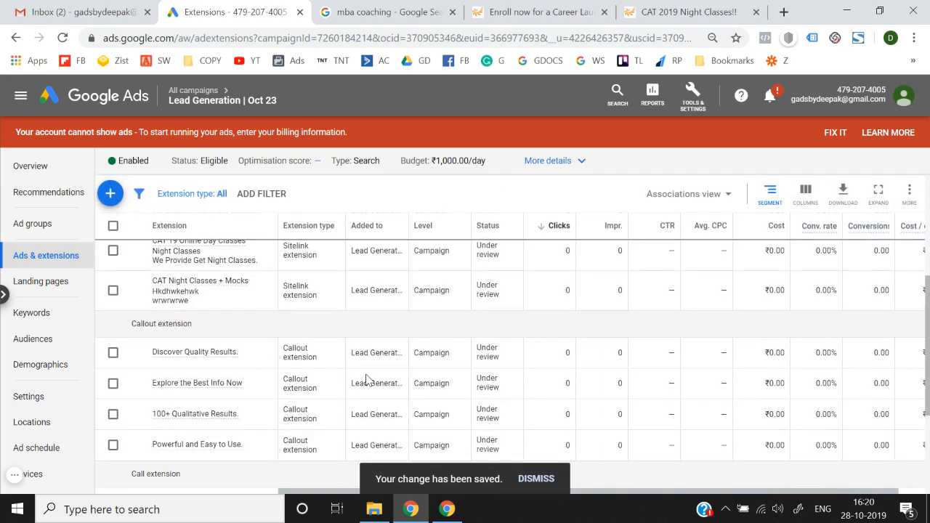
Step: Start a new promotion extension with occasion Diwali
{"action": "scroll", "coordinate": [367, 380], "scroll_direction": "up", "scroll_amount": 4}
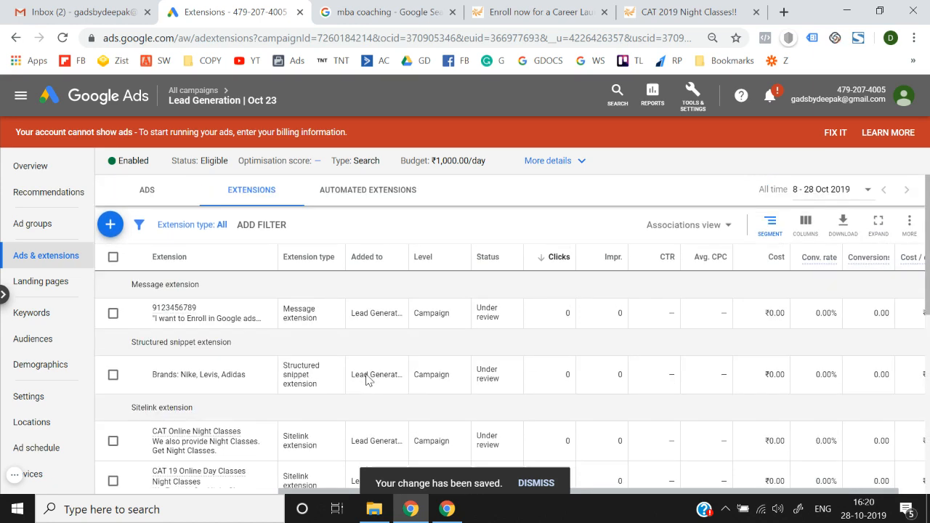
{"action": "scroll", "coordinate": [367, 380], "scroll_direction": "down", "scroll_amount": 6}
{"action": "scroll", "coordinate": [367, 380], "scroll_direction": "up", "scroll_amount": 6}
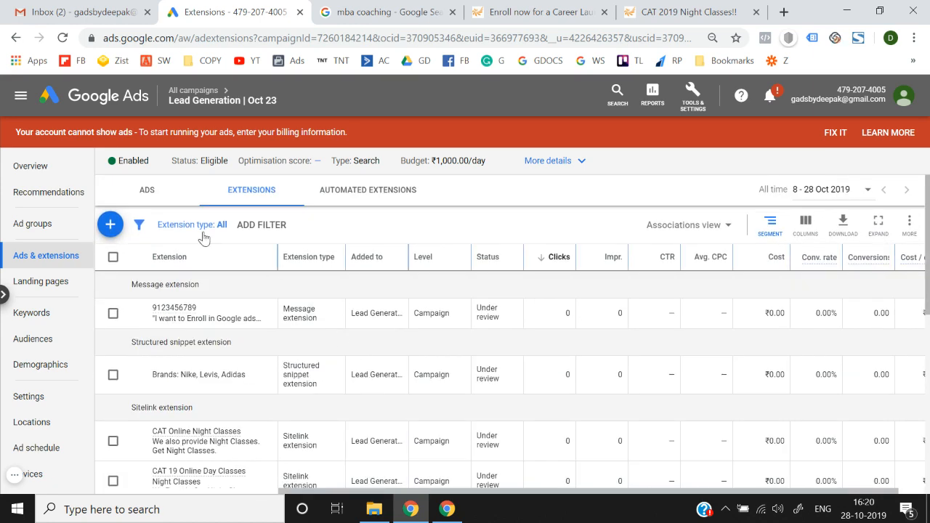
{"action": "left_click", "coordinate": [109, 224]}
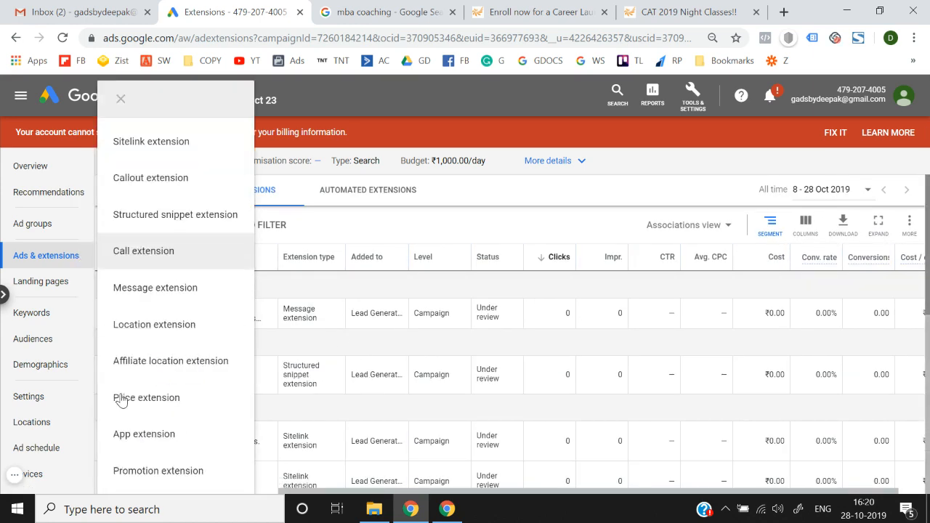
{"action": "left_click", "coordinate": [162, 470]}
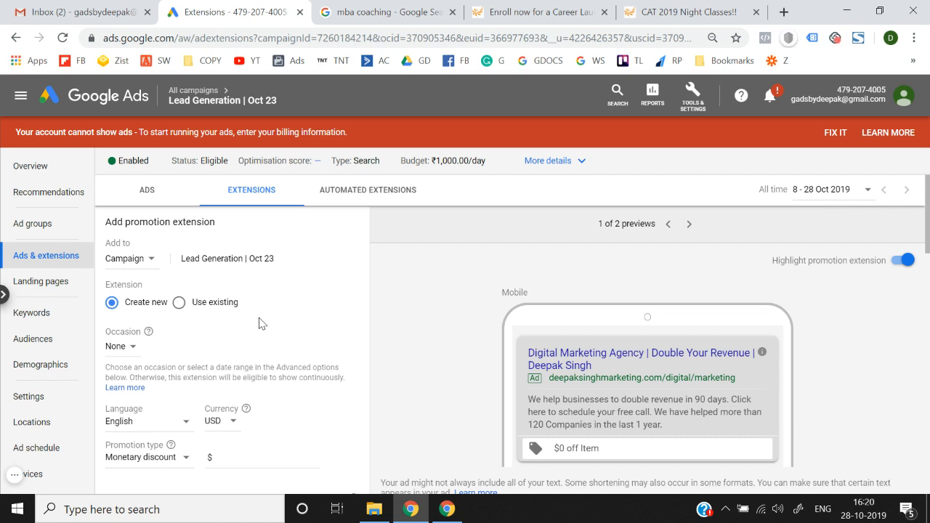
{"action": "scroll", "coordinate": [261, 324], "scroll_direction": "down", "scroll_amount": 1}
{"action": "left_click", "coordinate": [120, 304]}
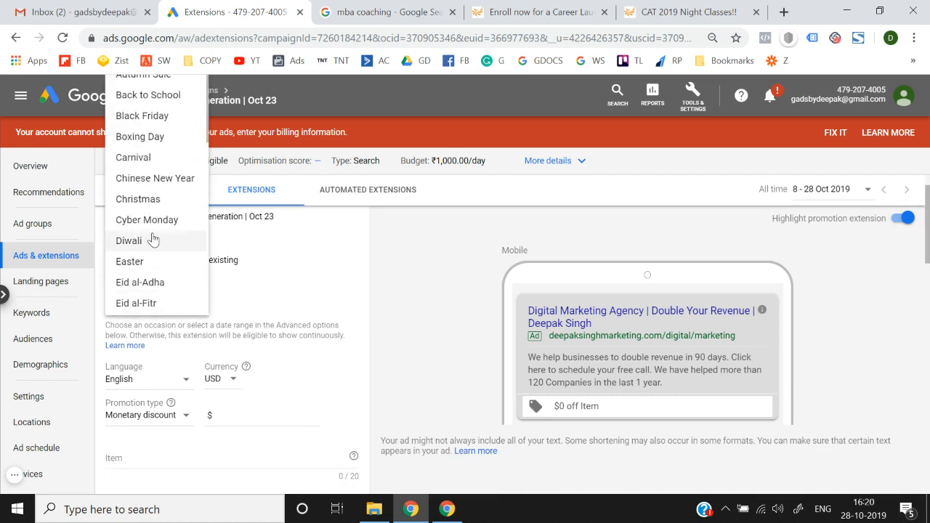
{"action": "scroll", "coordinate": [363, 268], "scroll_direction": "up", "scroll_amount": 1}
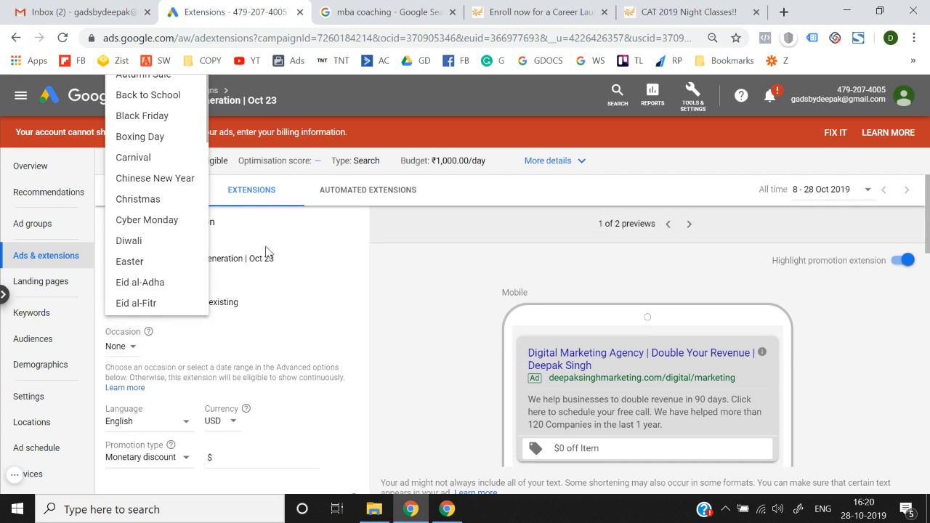
{"action": "scroll", "coordinate": [147, 224], "scroll_direction": "down", "scroll_amount": 7}
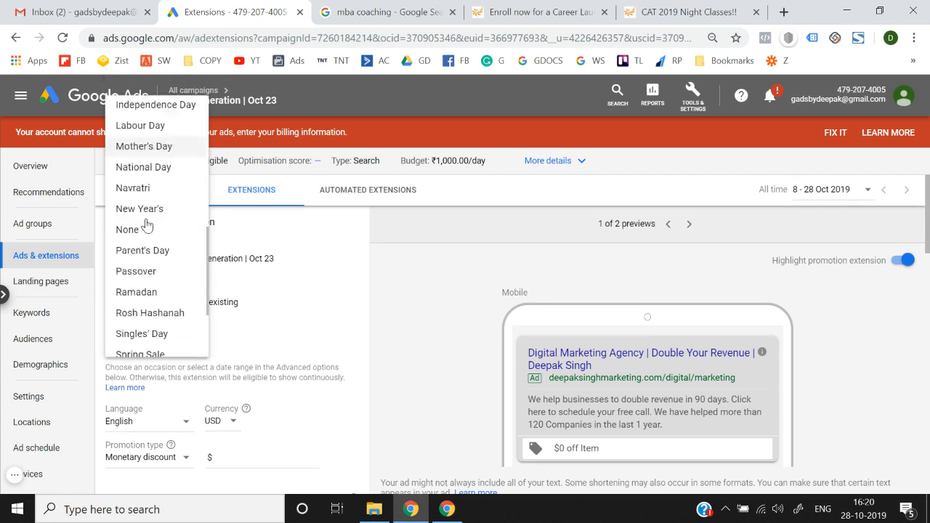
{"action": "scroll", "coordinate": [146, 224], "scroll_direction": "up", "scroll_amount": 7}
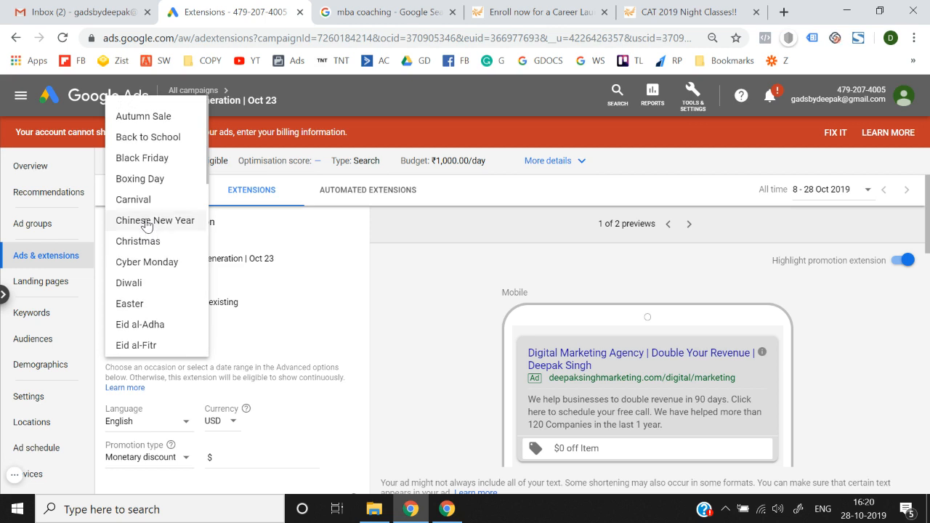
{"action": "scroll", "coordinate": [146, 225], "scroll_direction": "down", "scroll_amount": 1}
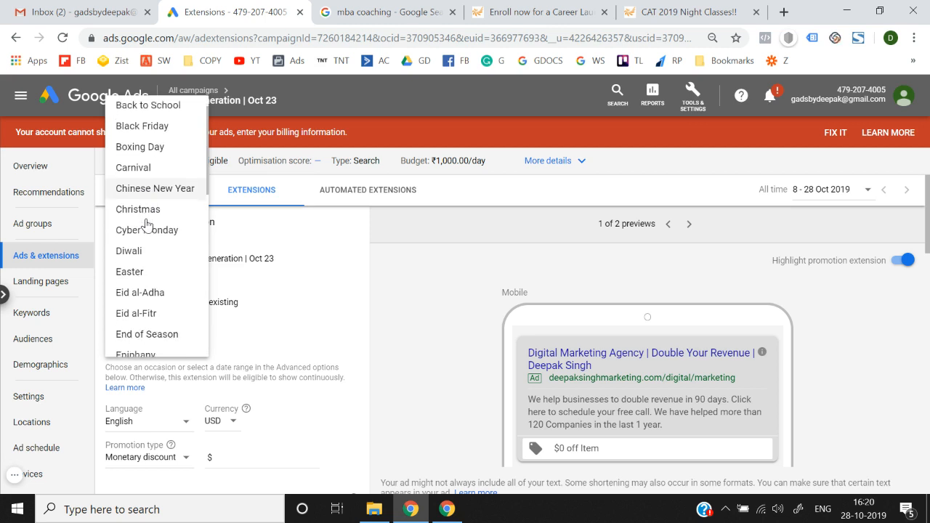
{"action": "left_click", "coordinate": [168, 256]}
Step: Set the promotion currency to INR
{"action": "scroll", "coordinate": [287, 321], "scroll_direction": "down", "scroll_amount": 2}
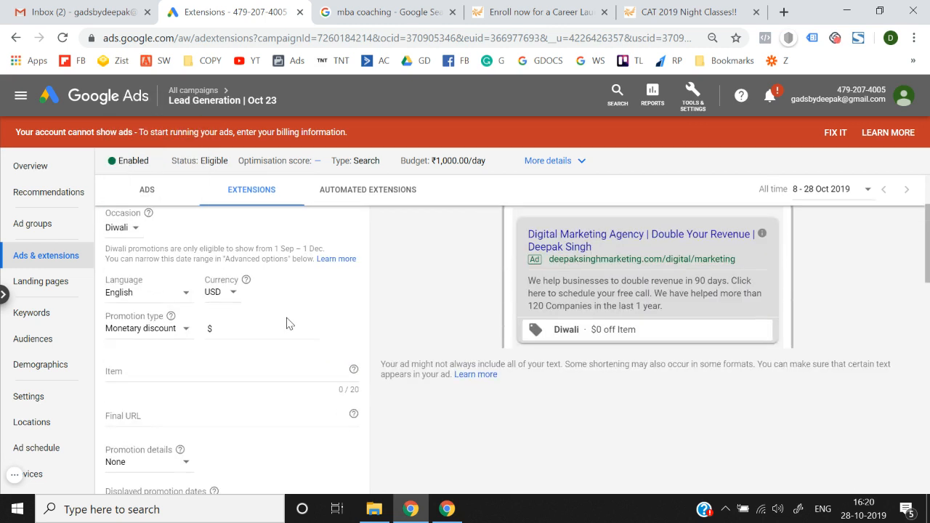
{"action": "left_click", "coordinate": [235, 294]}
{"action": "scroll", "coordinate": [235, 293], "scroll_direction": "up", "scroll_amount": 3}
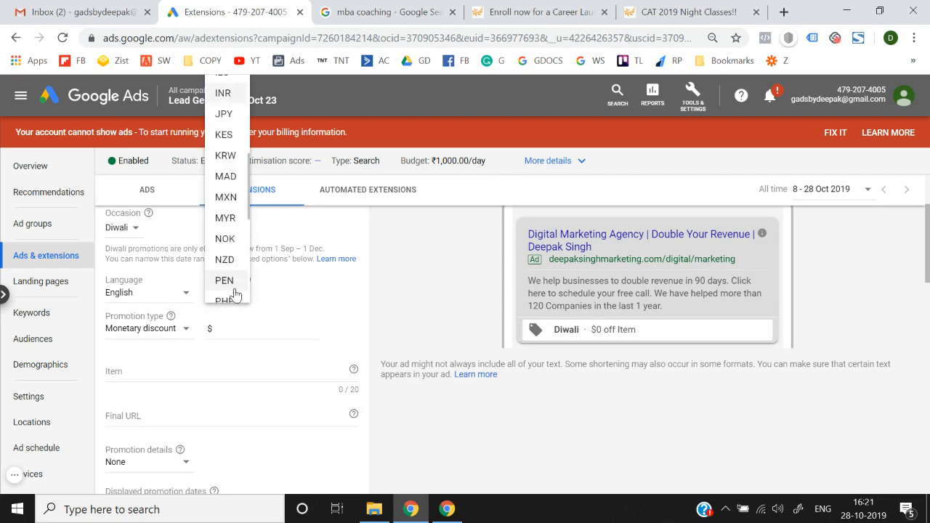
{"action": "left_click", "coordinate": [228, 93]}
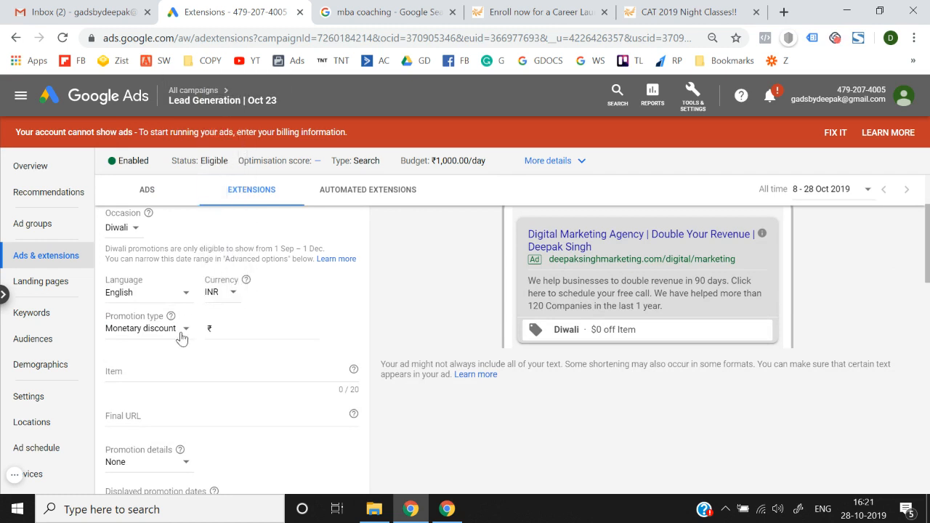
Step: Make the promotion an Up to percent discount of 50%
{"action": "scroll", "coordinate": [240, 329], "scroll_direction": "up", "scroll_amount": 1}
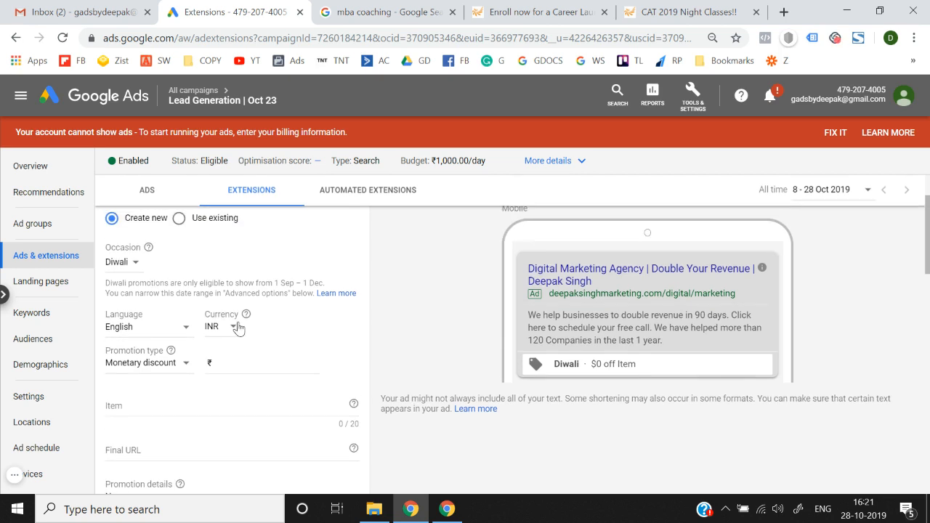
{"action": "left_click", "coordinate": [165, 372]}
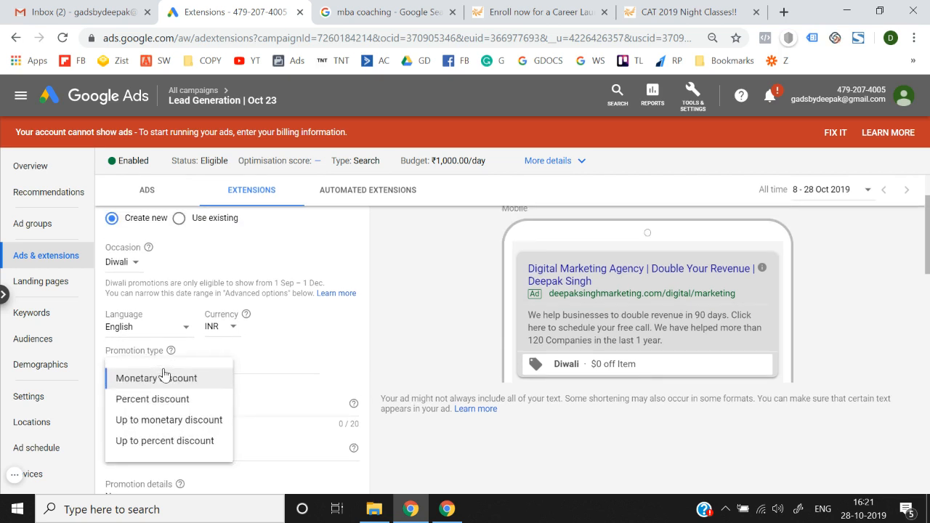
{"action": "left_click", "coordinate": [247, 367]}
{"action": "type", "text": "100"}
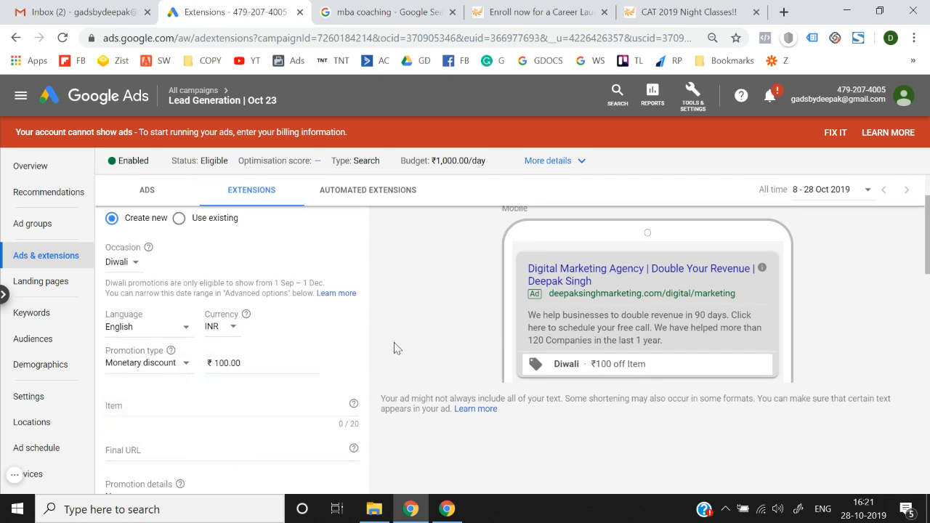
{"action": "left_click", "coordinate": [158, 372]}
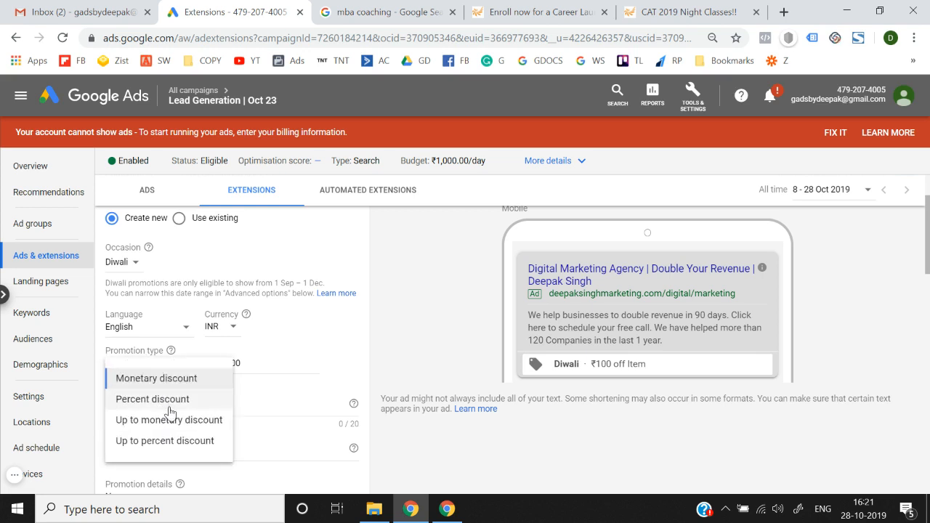
{"action": "left_click", "coordinate": [155, 401]}
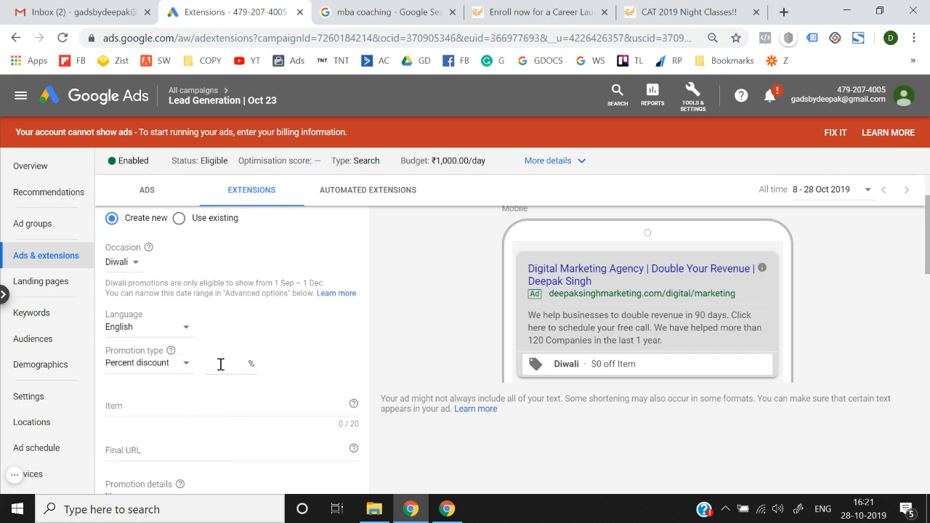
{"action": "type", "text": "10"}
{"action": "left_click", "coordinate": [156, 365]}
{"action": "left_click", "coordinate": [158, 441]}
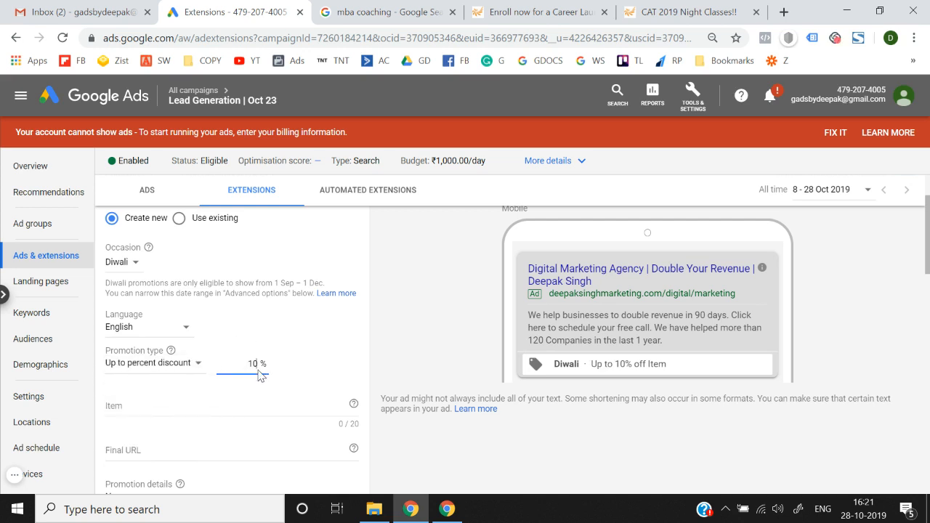
{"action": "type", "text": "50"}
{"action": "scroll", "coordinate": [173, 392], "scroll_direction": "down", "scroll_amount": 1}
{"action": "left_click", "coordinate": [167, 350]}
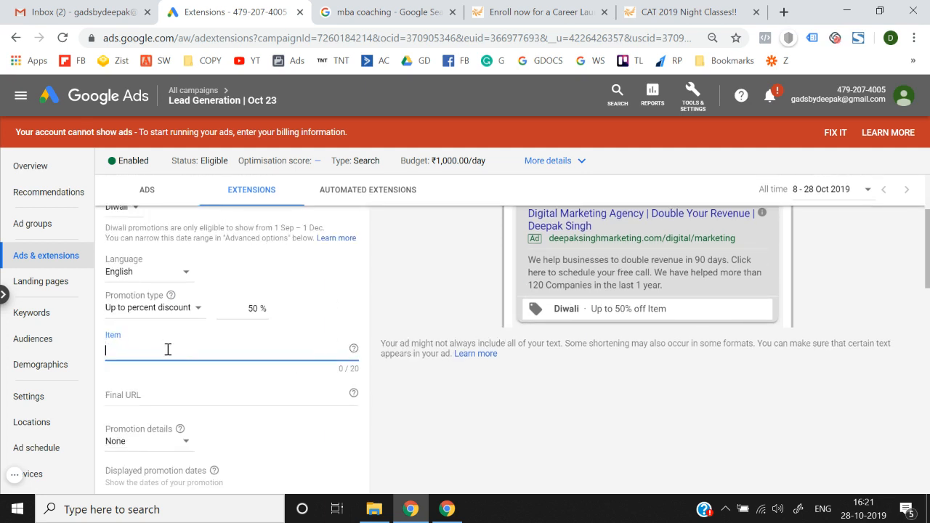
{"action": "type", "text": "Shoes"}
{"action": "scroll", "coordinate": [168, 350], "scroll_direction": "down", "scroll_amount": 2}
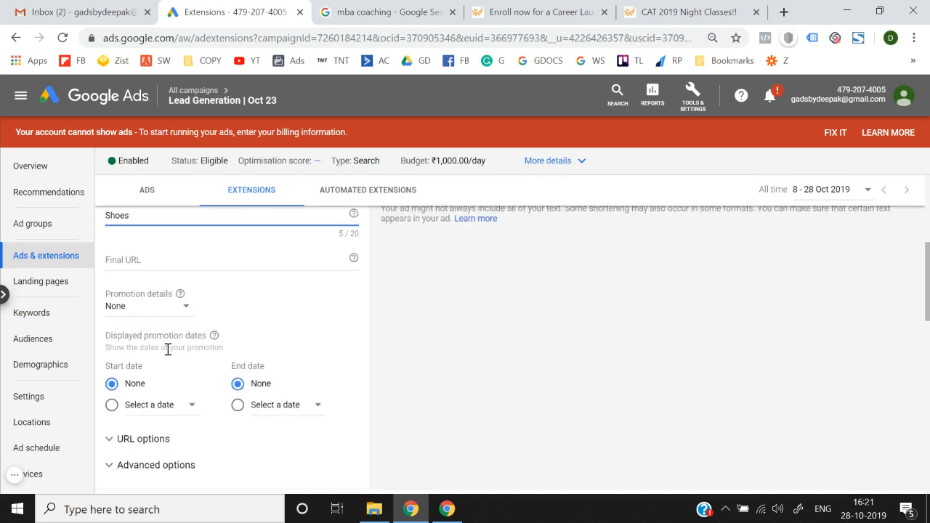
{"action": "left_click", "coordinate": [197, 256]}
{"action": "scroll", "coordinate": [199, 260], "scroll_direction": "up", "scroll_amount": 1}
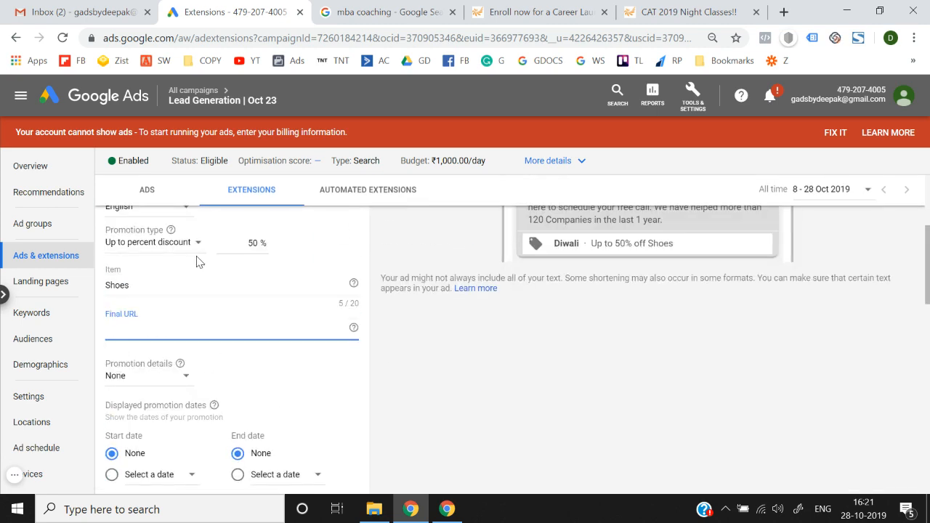
{"action": "left_click", "coordinate": [541, 10]}
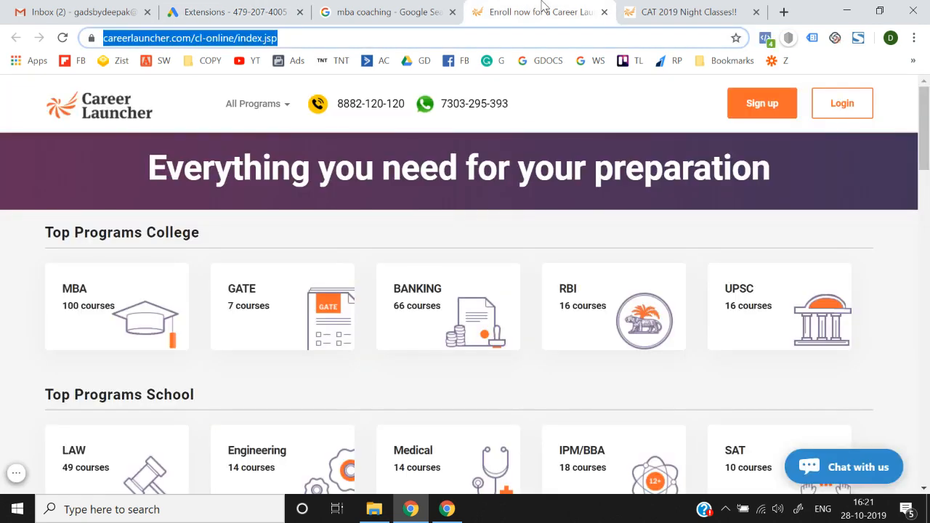
{"action": "left_click", "coordinate": [197, 6]}
{"action": "type", "text": "https://www.careerlauncher.com/cl-online/index.jsp"}
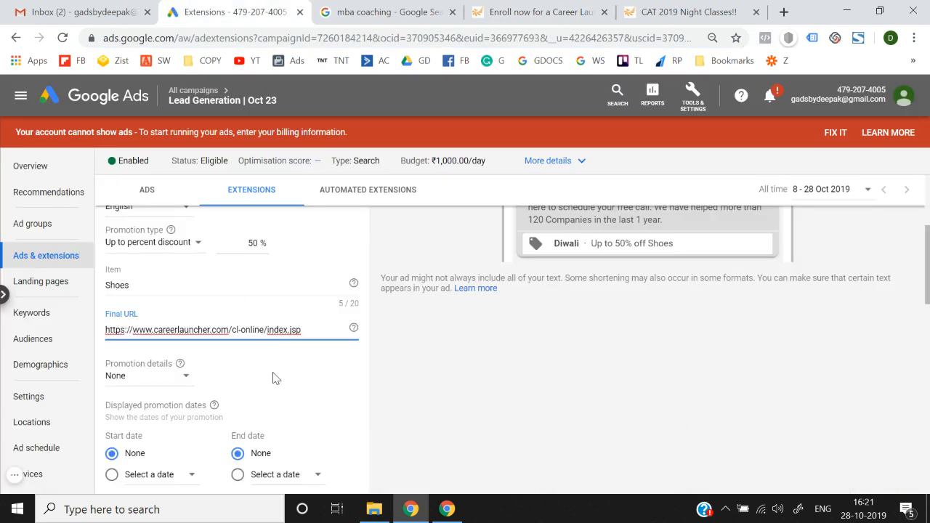
{"action": "left_click", "coordinate": [413, 402]}
Step: Try an On orders over ₹5,000 minimum, then clear that amount
{"action": "scroll", "coordinate": [414, 401], "scroll_direction": "up", "scroll_amount": 1}
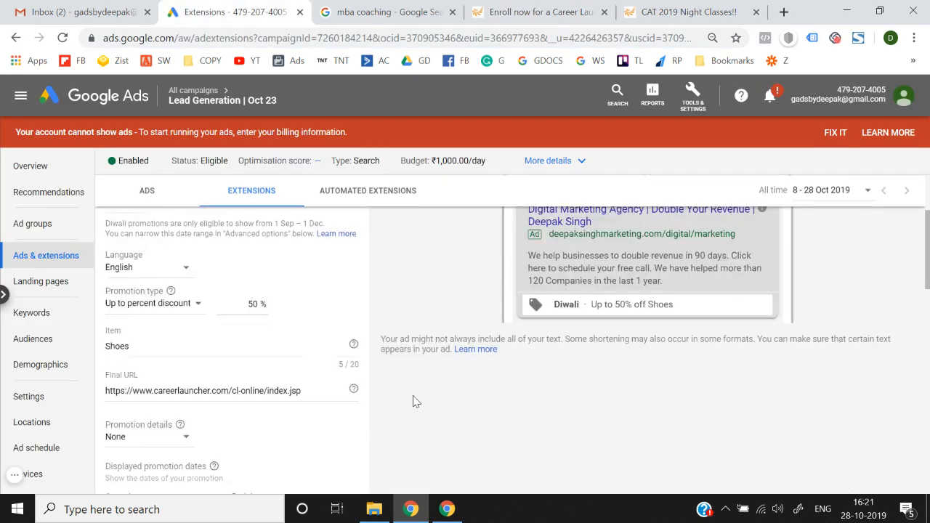
{"action": "left_click", "coordinate": [153, 439]}
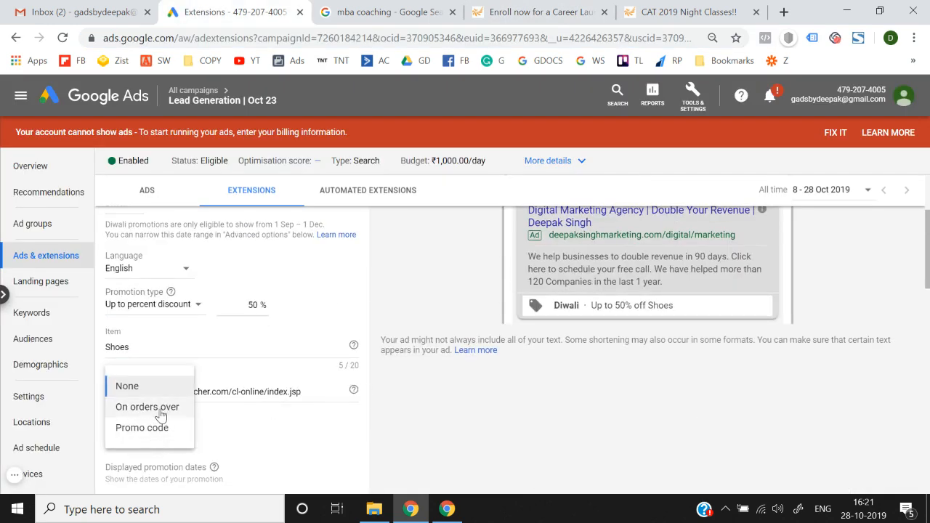
{"action": "left_click", "coordinate": [157, 409]}
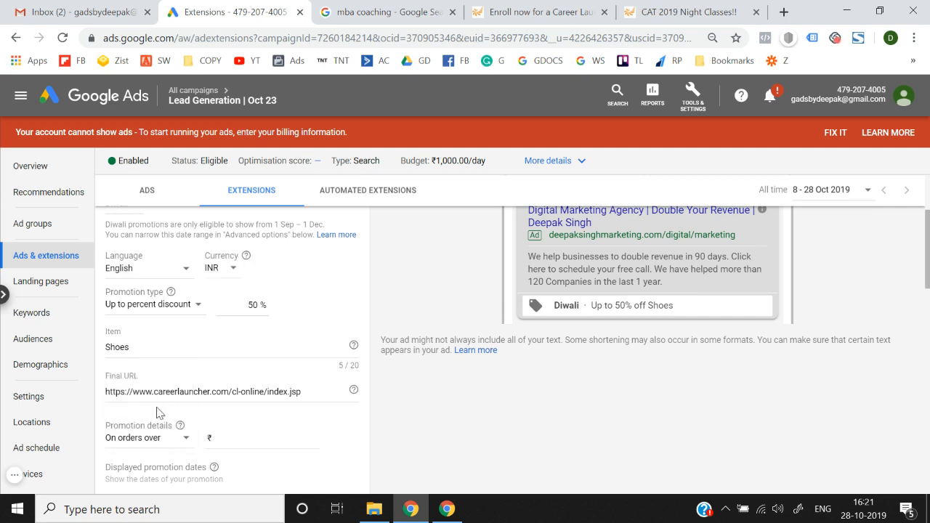
{"action": "scroll", "coordinate": [240, 407], "scroll_direction": "down", "scroll_amount": 1}
{"action": "left_click", "coordinate": [254, 421]}
{"action": "type", "text": "5000"}
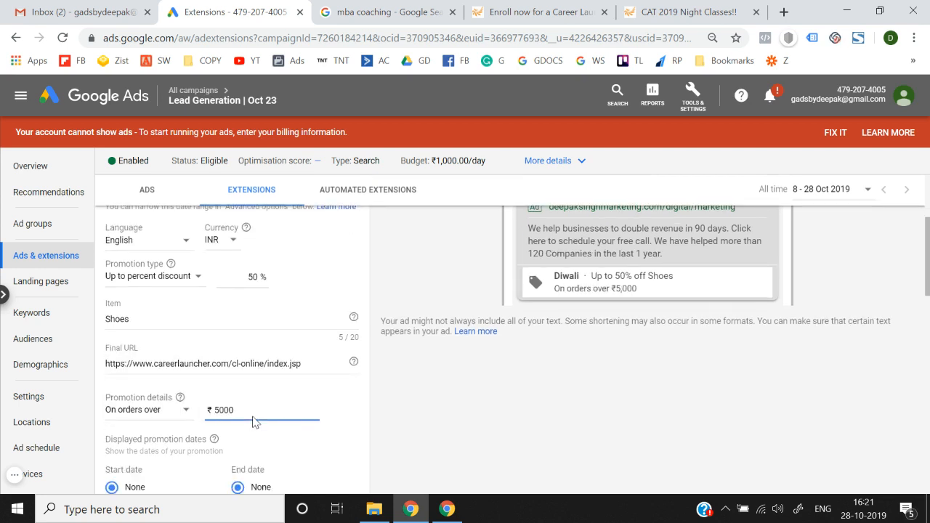
{"action": "left_click", "coordinate": [429, 406]}
{"action": "double_click", "coordinate": [258, 410]}
{"action": "key", "text": "BackSpace"}
{"action": "left_click", "coordinate": [150, 411]}
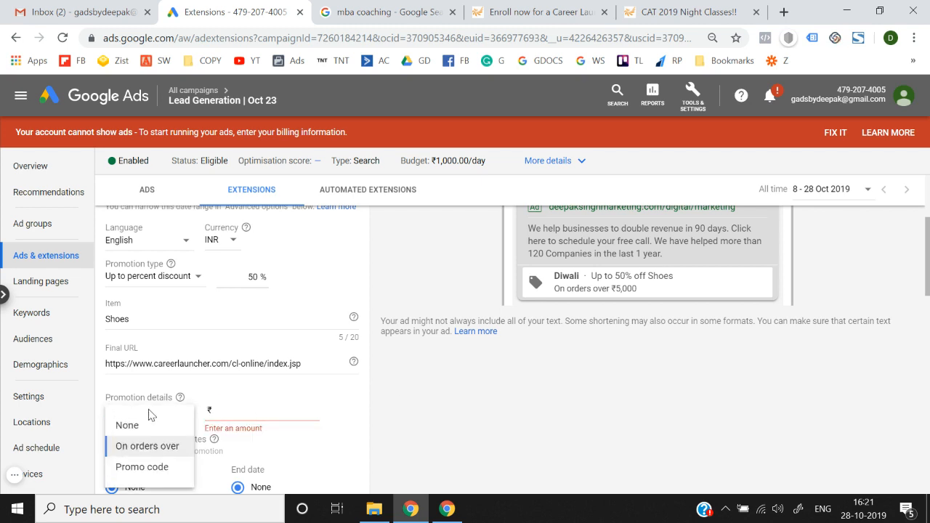
Step: Try a promo code 'ABC', then set Promotion details back to None
{"action": "left_click", "coordinate": [161, 469]}
{"action": "left_click", "coordinate": [243, 412]}
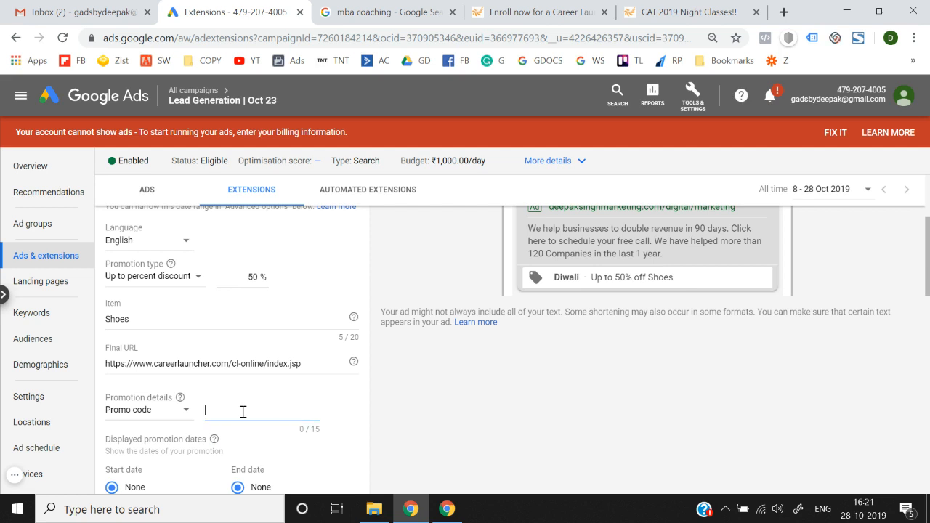
{"action": "type", "text": "ABC1"}
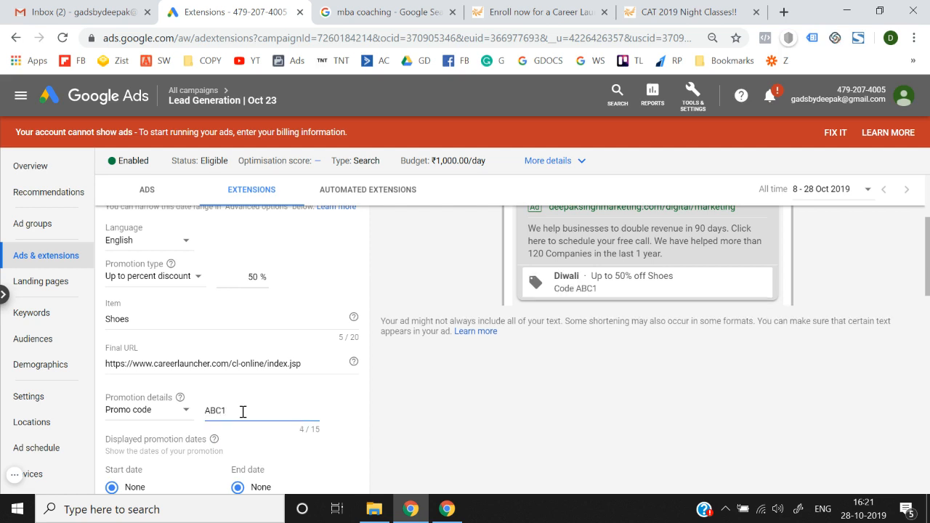
{"action": "left_click", "coordinate": [158, 411]}
{"action": "left_click", "coordinate": [157, 433]}
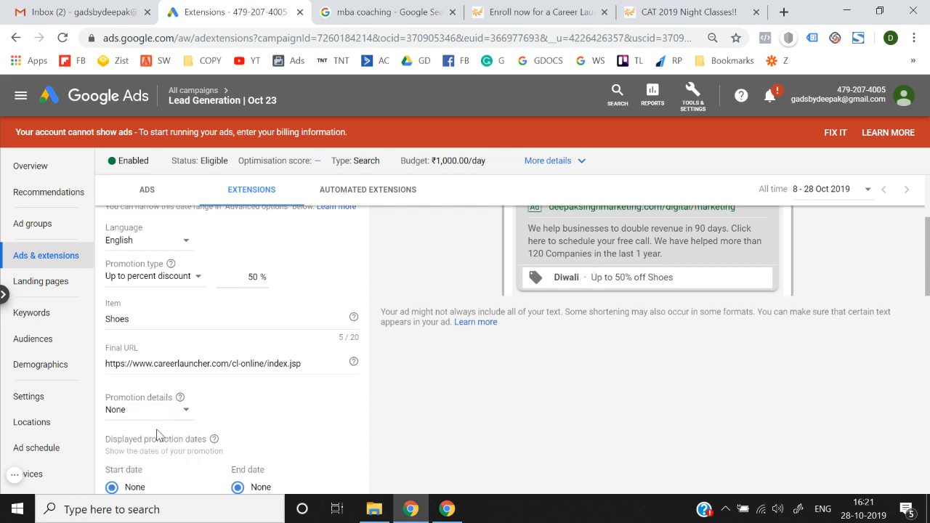
Step: Expand Advanced options, then close the promotion form with the bottom button
{"action": "scroll", "coordinate": [359, 392], "scroll_direction": "down", "scroll_amount": 1}
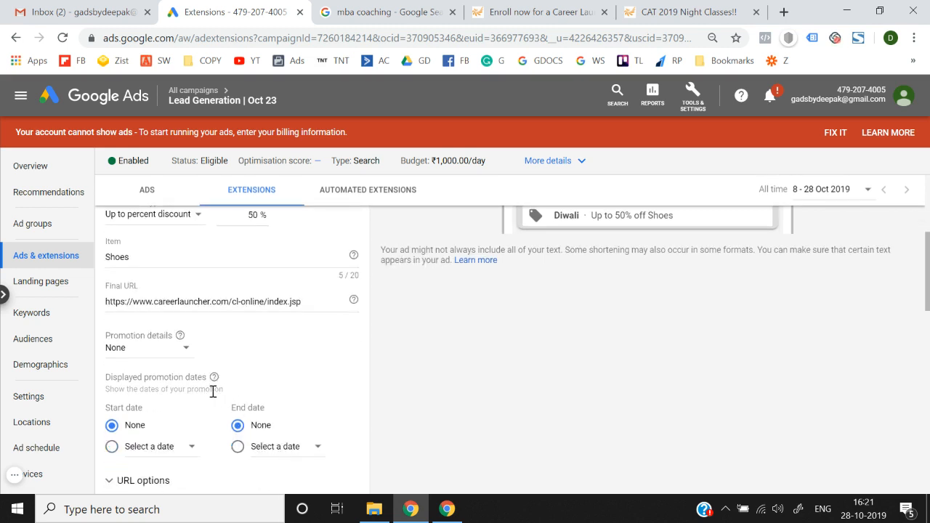
{"action": "scroll", "coordinate": [182, 411], "scroll_direction": "down", "scroll_amount": 2}
{"action": "left_click", "coordinate": [167, 404]}
{"action": "scroll", "coordinate": [166, 412], "scroll_direction": "down", "scroll_amount": 2}
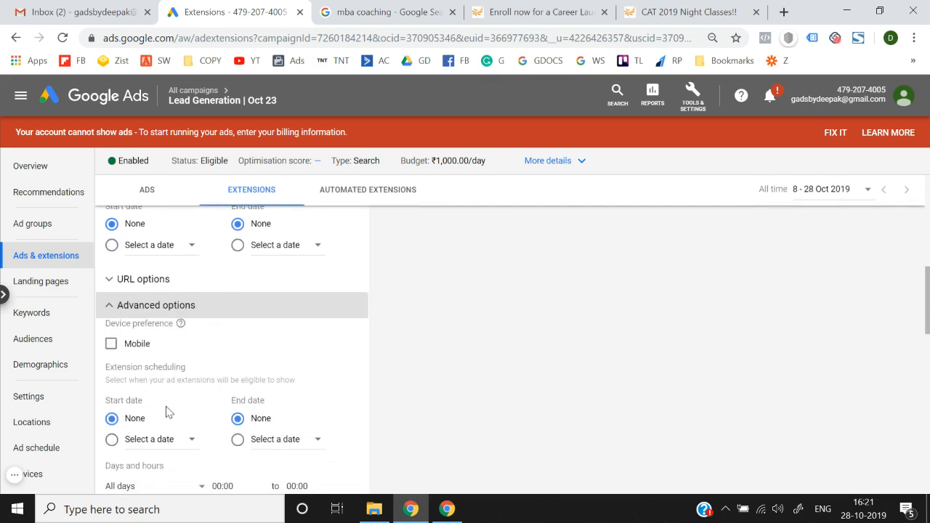
{"action": "scroll", "coordinate": [120, 355], "scroll_direction": "down", "scroll_amount": 3}
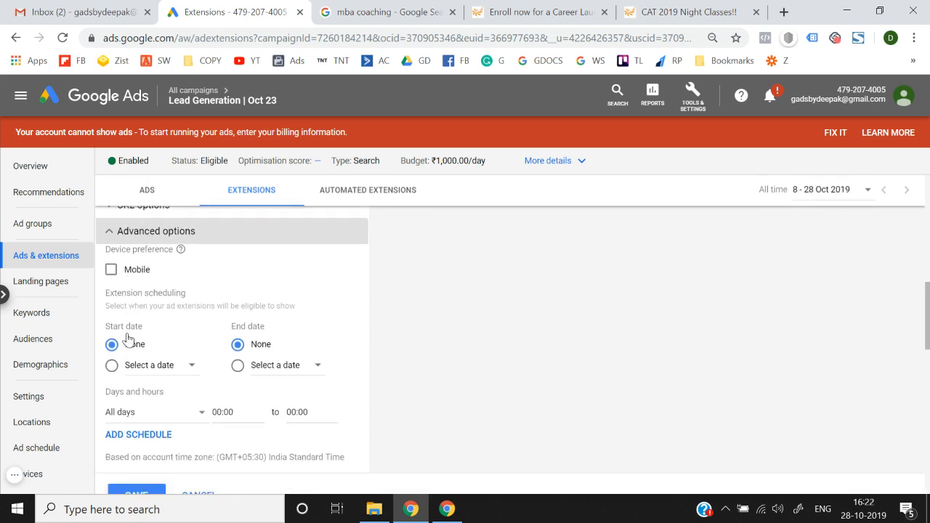
{"action": "left_click", "coordinate": [197, 399]}
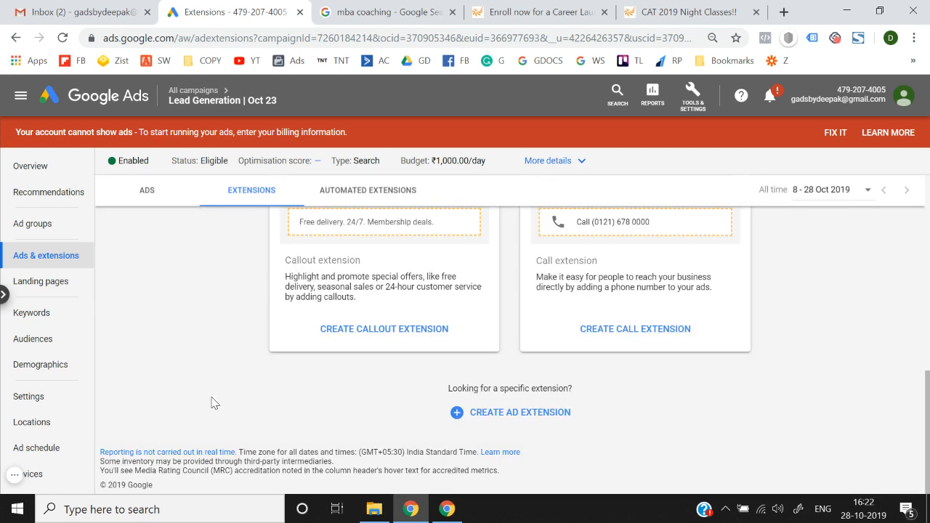
Step: From CREATE AD EXTENSION, browse the extension types and choose Sitelink extension for Lead Generation | Oct 23
{"action": "left_click", "coordinate": [476, 420]}
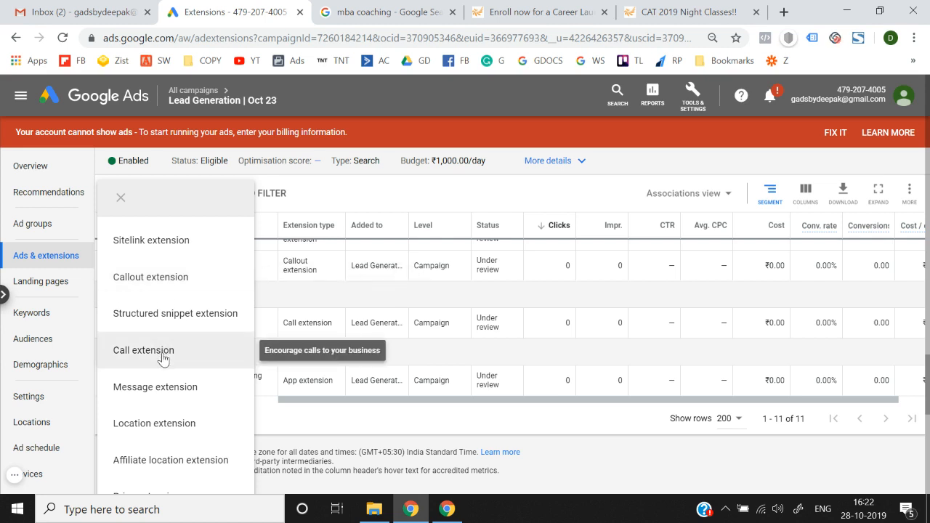
{"action": "scroll", "coordinate": [163, 359], "scroll_direction": "down", "scroll_amount": 1}
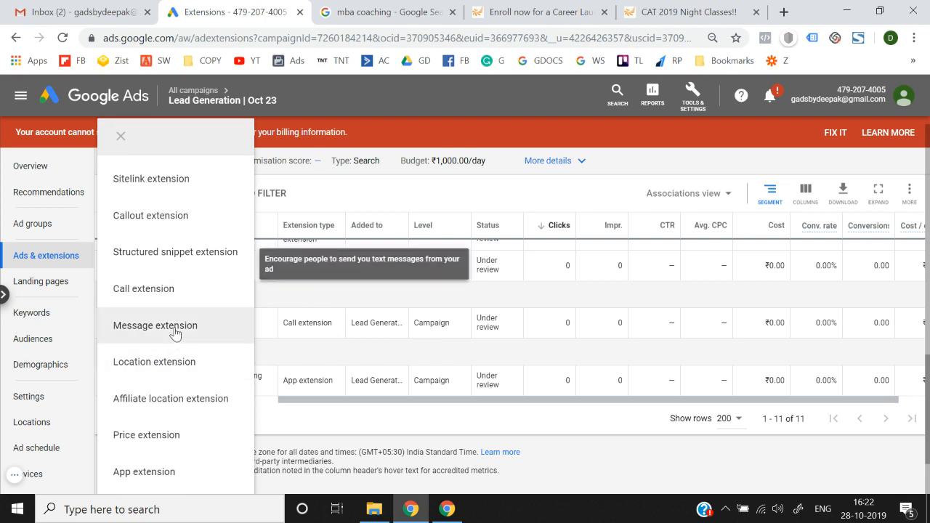
{"action": "scroll", "coordinate": [174, 332], "scroll_direction": "down", "scroll_amount": 1}
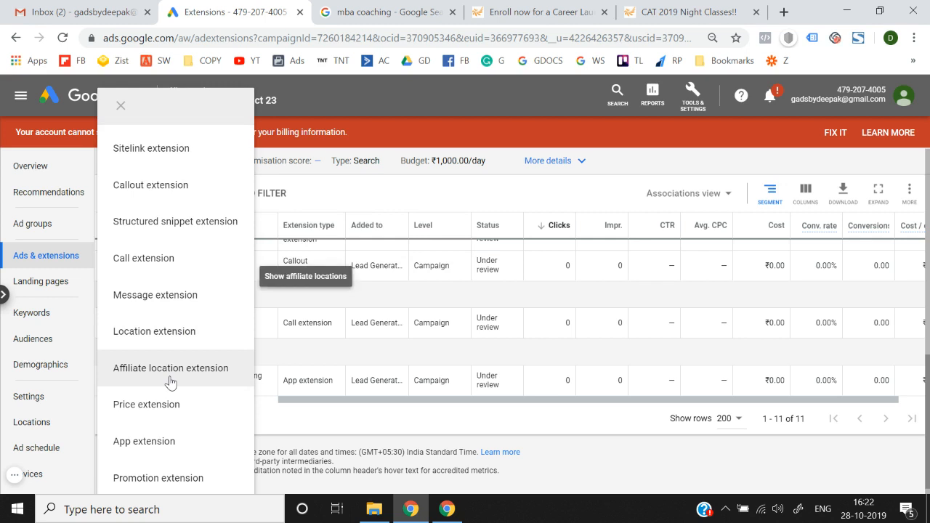
{"action": "scroll", "coordinate": [170, 381], "scroll_direction": "up", "scroll_amount": 3}
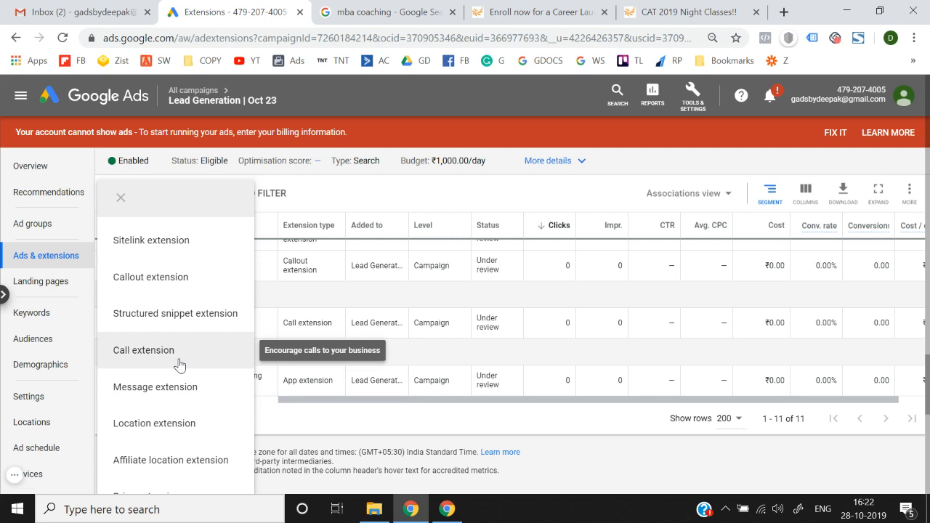
{"action": "scroll", "coordinate": [180, 365], "scroll_direction": "down", "scroll_amount": 3}
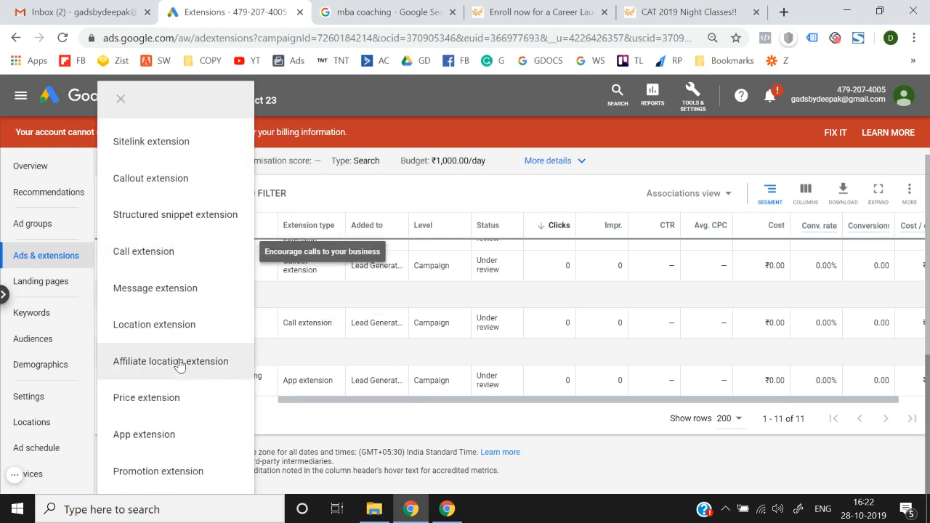
{"action": "scroll", "coordinate": [180, 364], "scroll_direction": "up", "scroll_amount": 3}
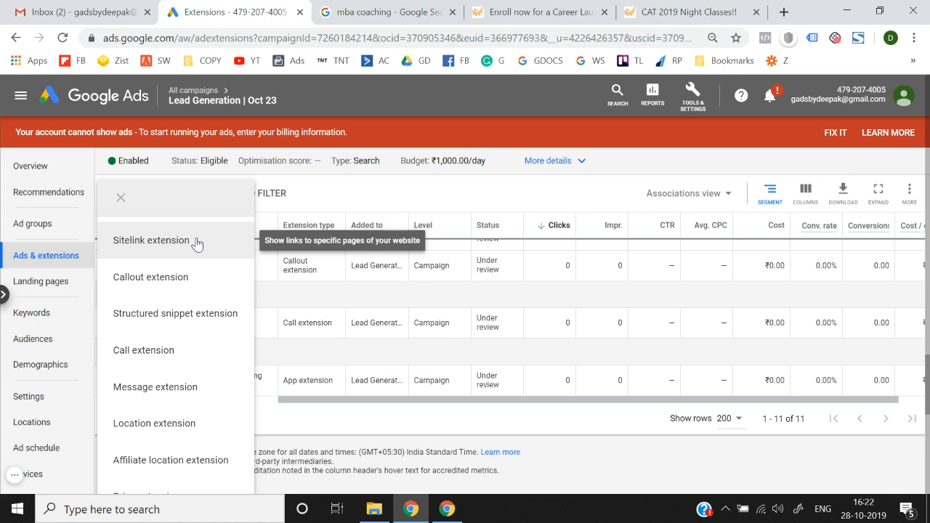
{"action": "scroll", "coordinate": [155, 403], "scroll_direction": "down", "scroll_amount": 2}
{"action": "scroll", "coordinate": [155, 403], "scroll_direction": "up", "scroll_amount": 2}
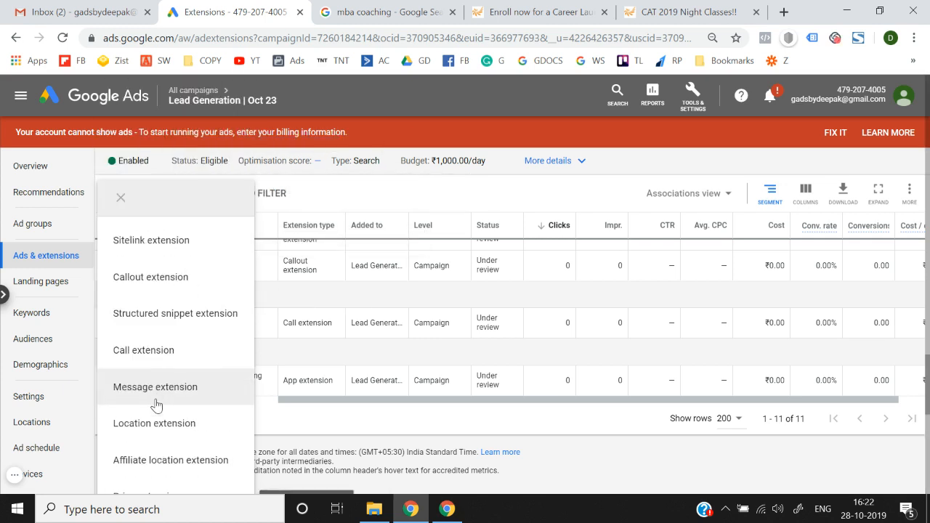
{"action": "left_click", "coordinate": [204, 241]}
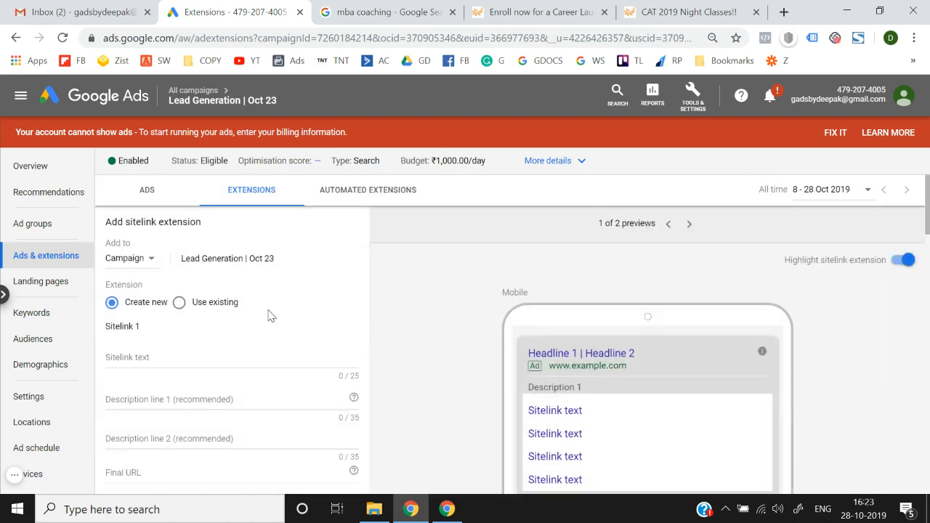
{"action": "scroll", "coordinate": [268, 312], "scroll_direction": "down", "scroll_amount": 8}
{"action": "scroll", "coordinate": [268, 315], "scroll_direction": "down", "scroll_amount": 2}
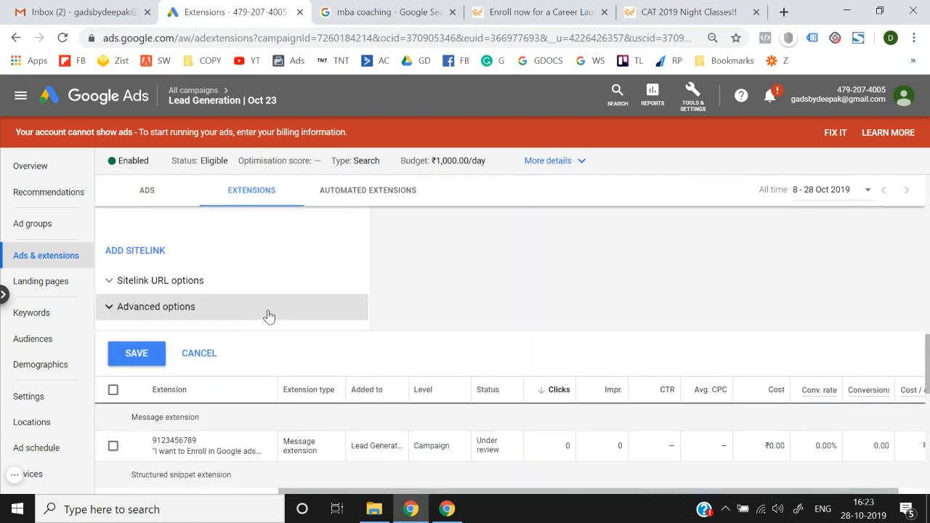
{"action": "left_click", "coordinate": [201, 282]}
{"action": "scroll", "coordinate": [196, 407], "scroll_direction": "down", "scroll_amount": 2}
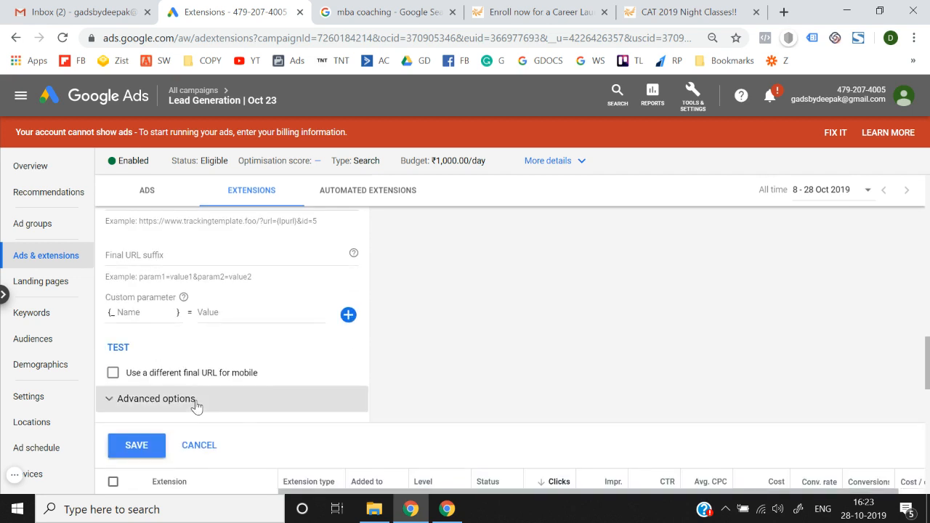
{"action": "scroll", "coordinate": [196, 407], "scroll_direction": "up", "scroll_amount": 2}
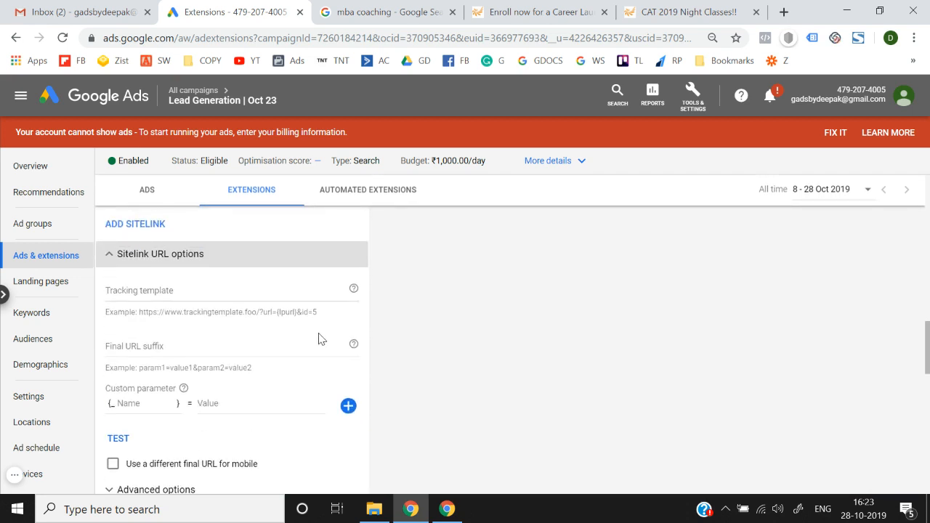
{"action": "left_click", "coordinate": [109, 253]}
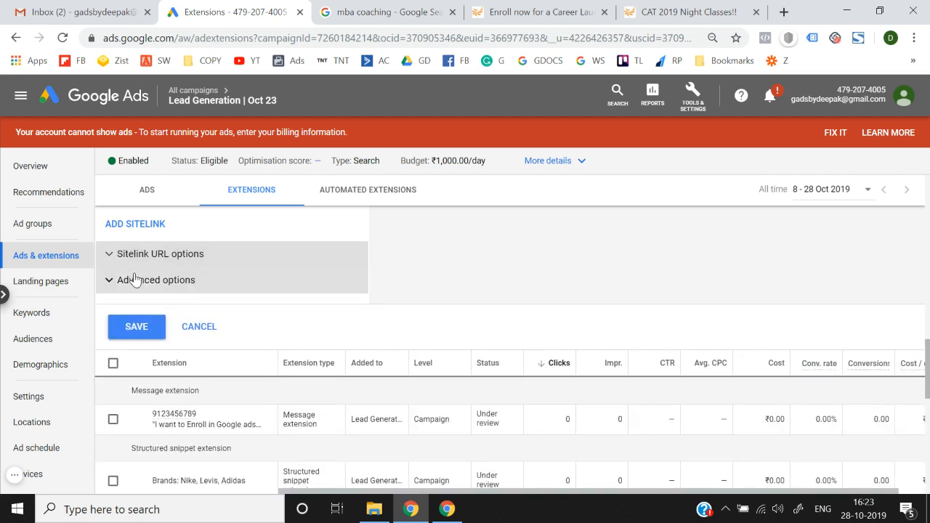